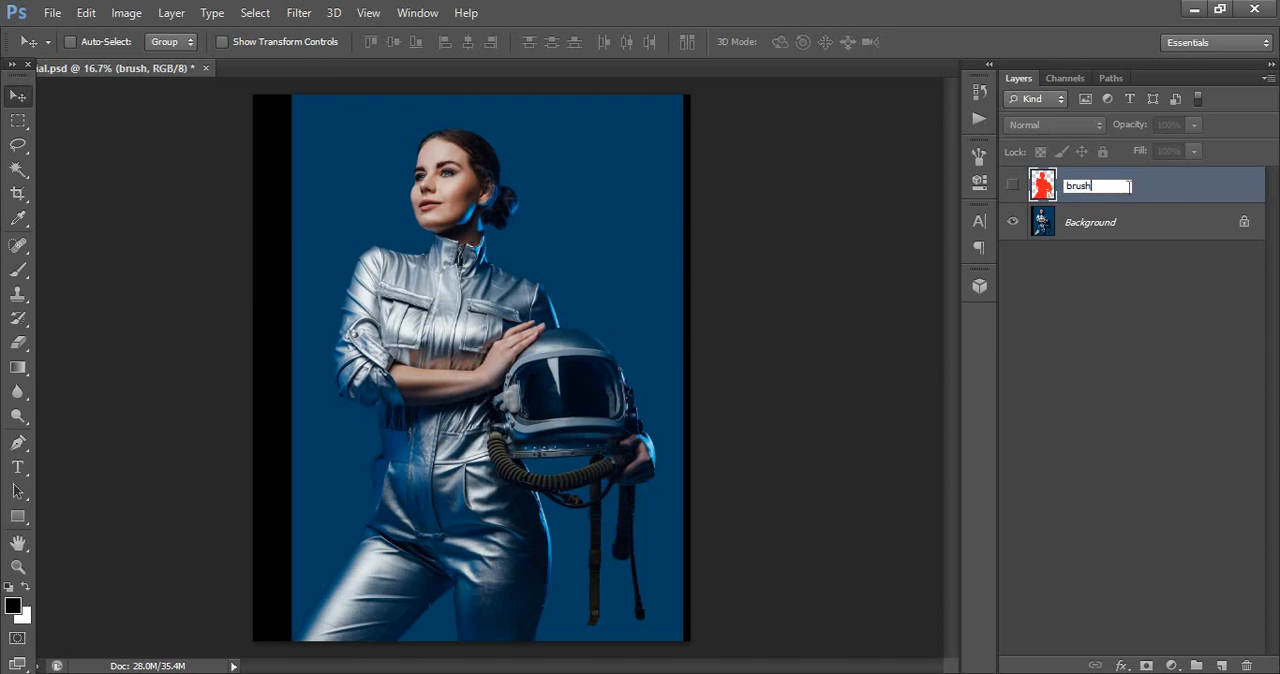
- Finish naming the red silhouette layer brush and make it visible over the photo
key("Return")
left_click(1013, 187)
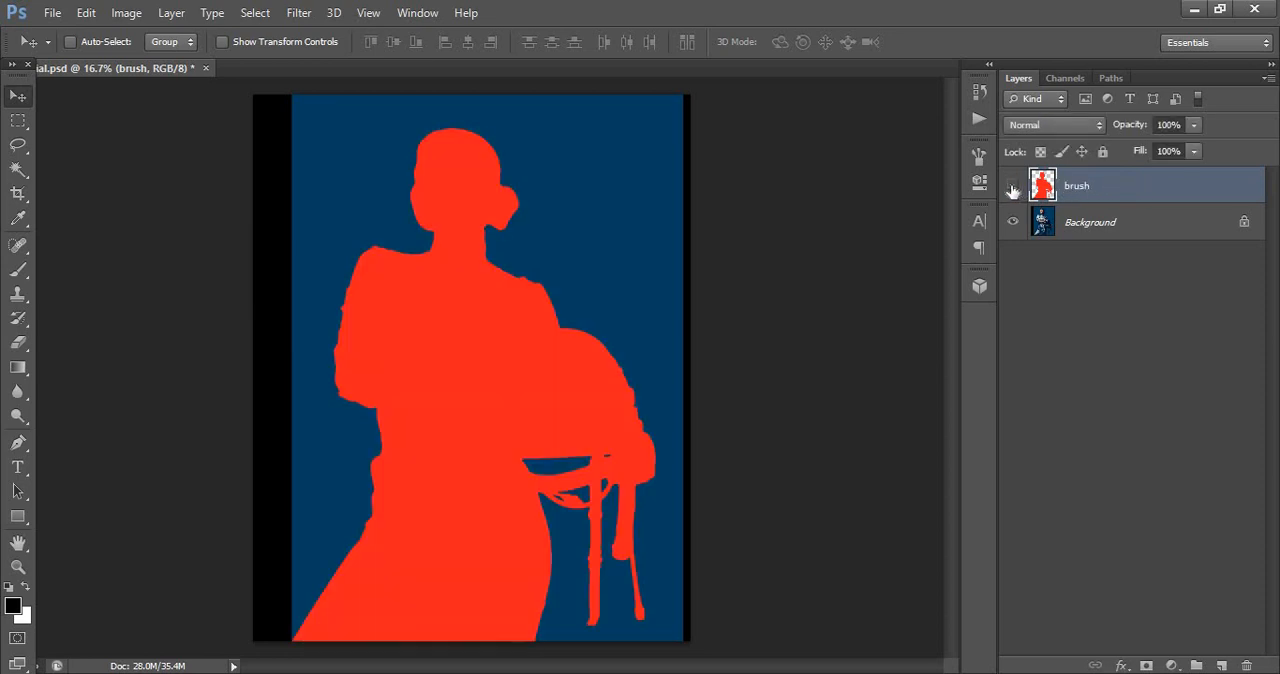
left_click(1013, 187)
left_click(1013, 187)
mouse_move(554, 308)
left_mouse_down()
mouse_move(463, 354)
mouse_move(471, 297)
mouse_move(480, 310)
left_mouse_up()
key("ctrl+z")
- Load the Brushes and Poly Poster Photoshop Action files from the Poly Poster Photoshop Action folder
left_click(47, 13)
left_click(62, 48)
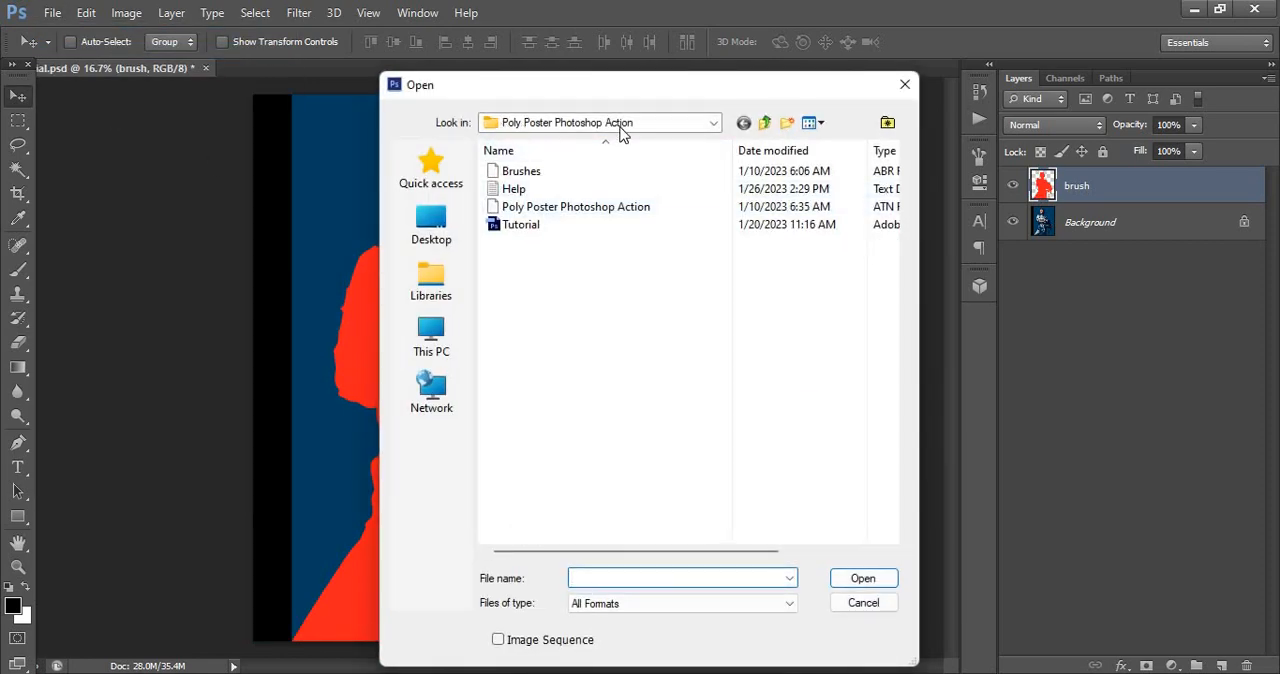
left_click(529, 175)
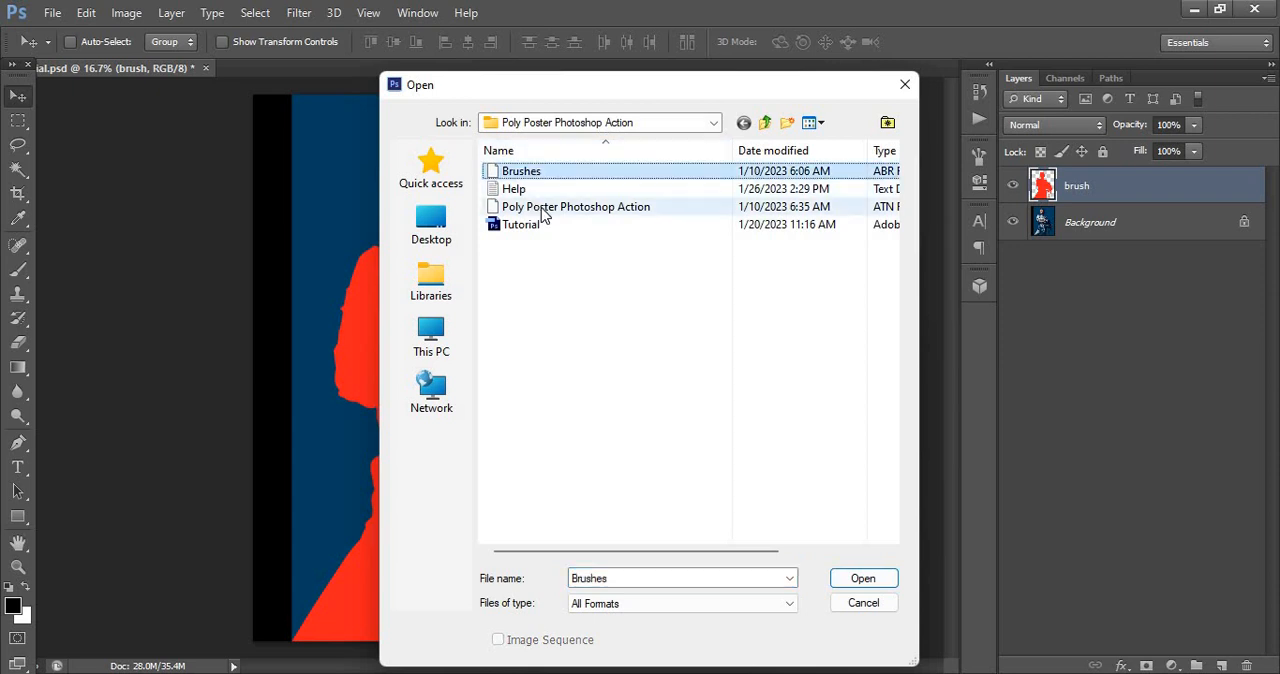
left_click(542, 207, "ctrl")
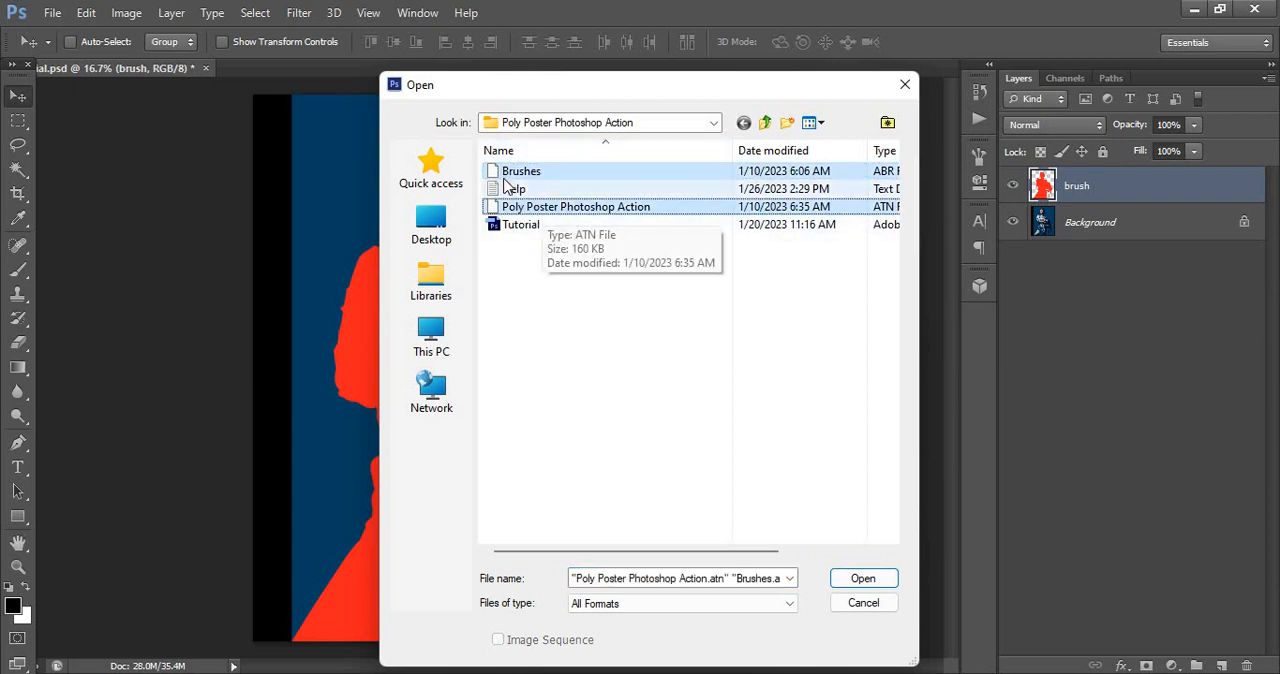
left_click(840, 582)
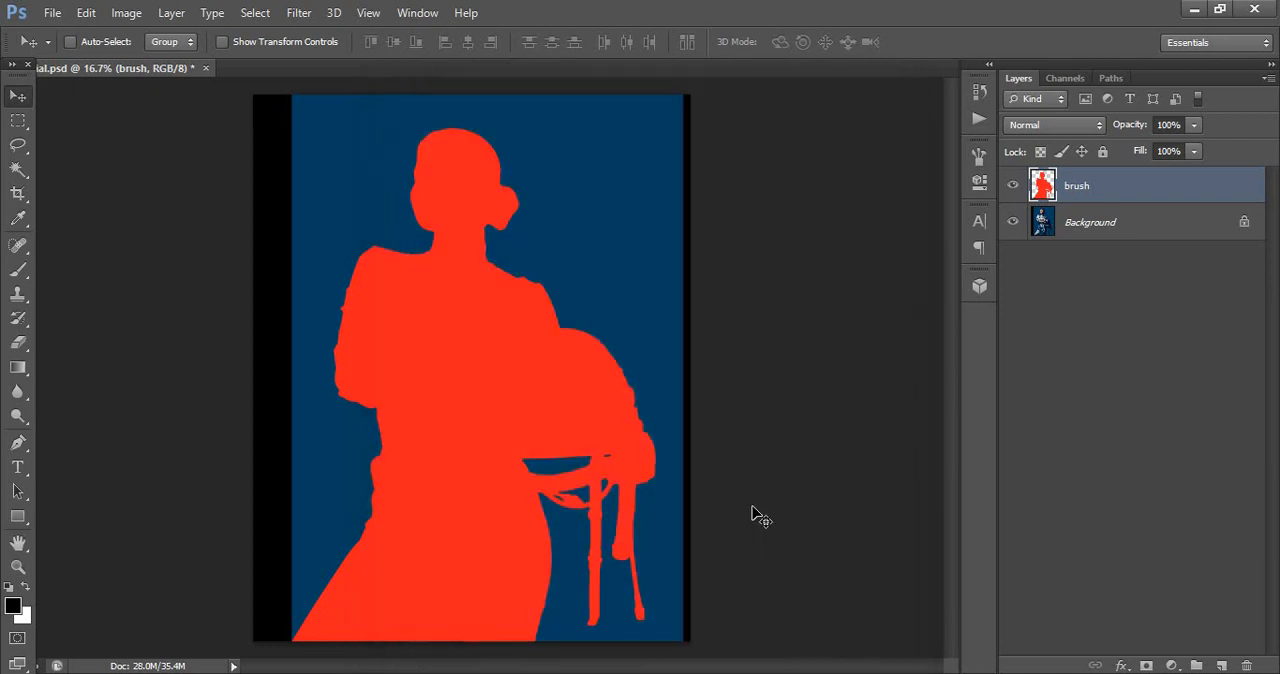
- Run the Poly Poster action from the Poly Poster Photoshop Action set on the brush layer
left_click(428, 13)
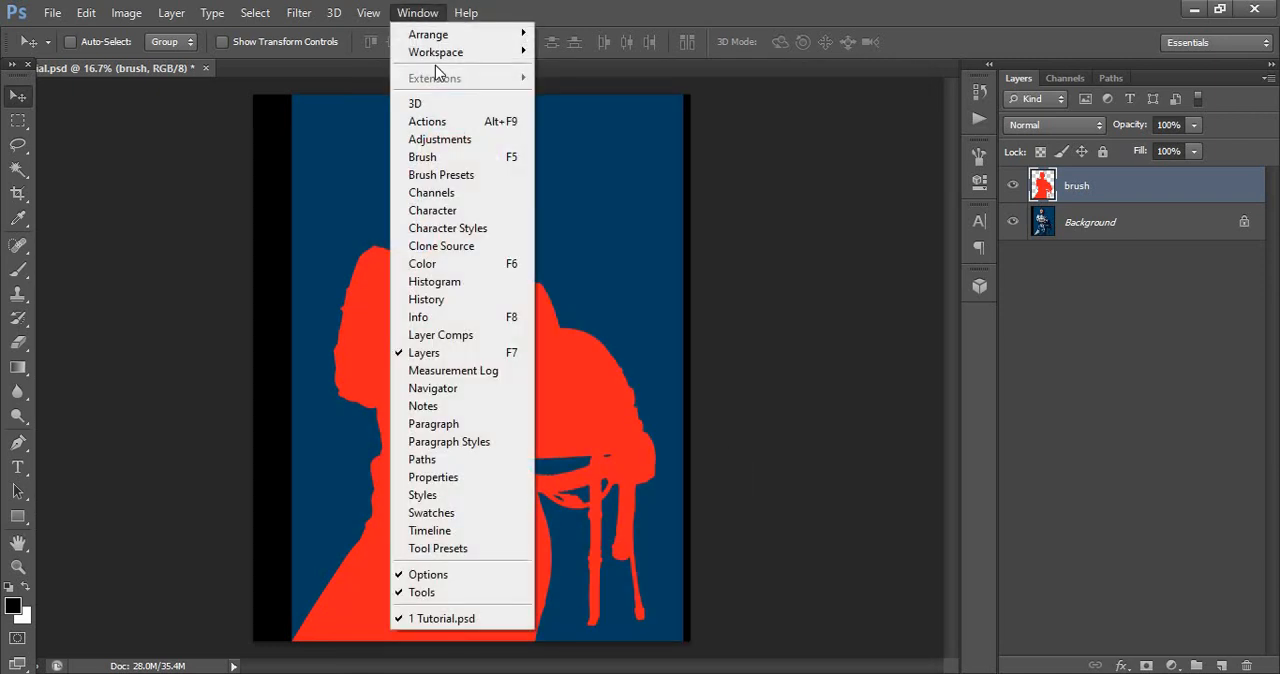
left_click(443, 121)
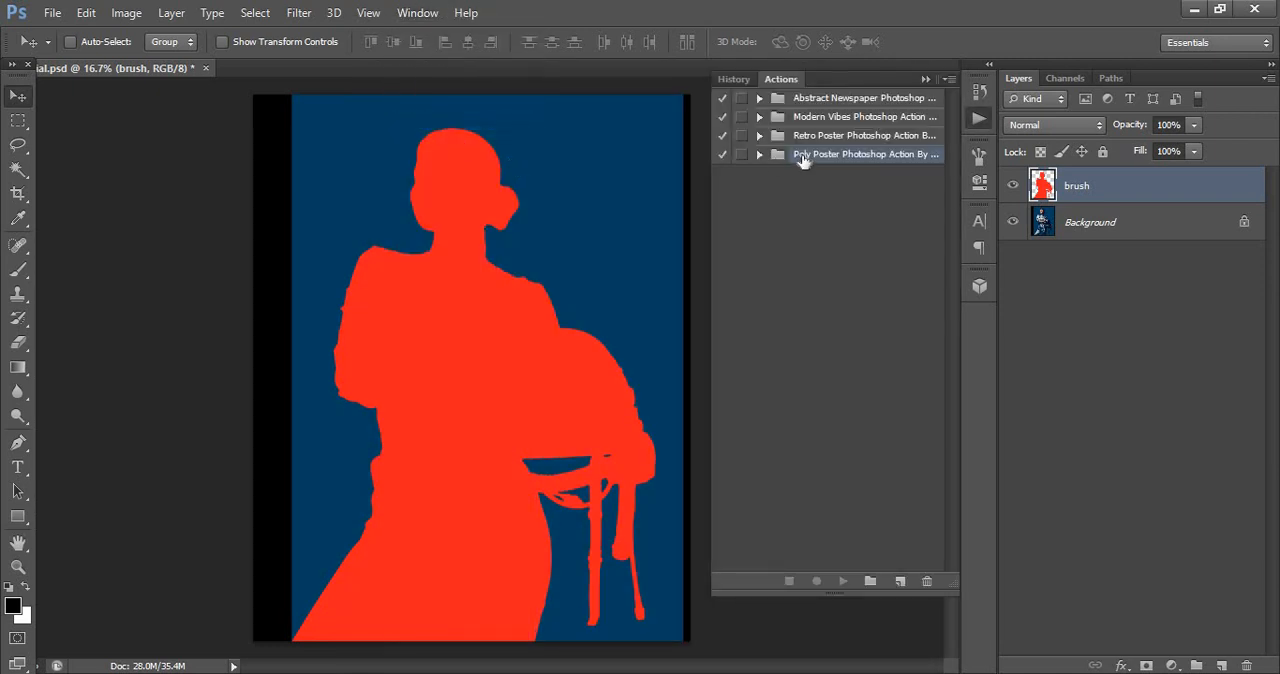
left_click(759, 155)
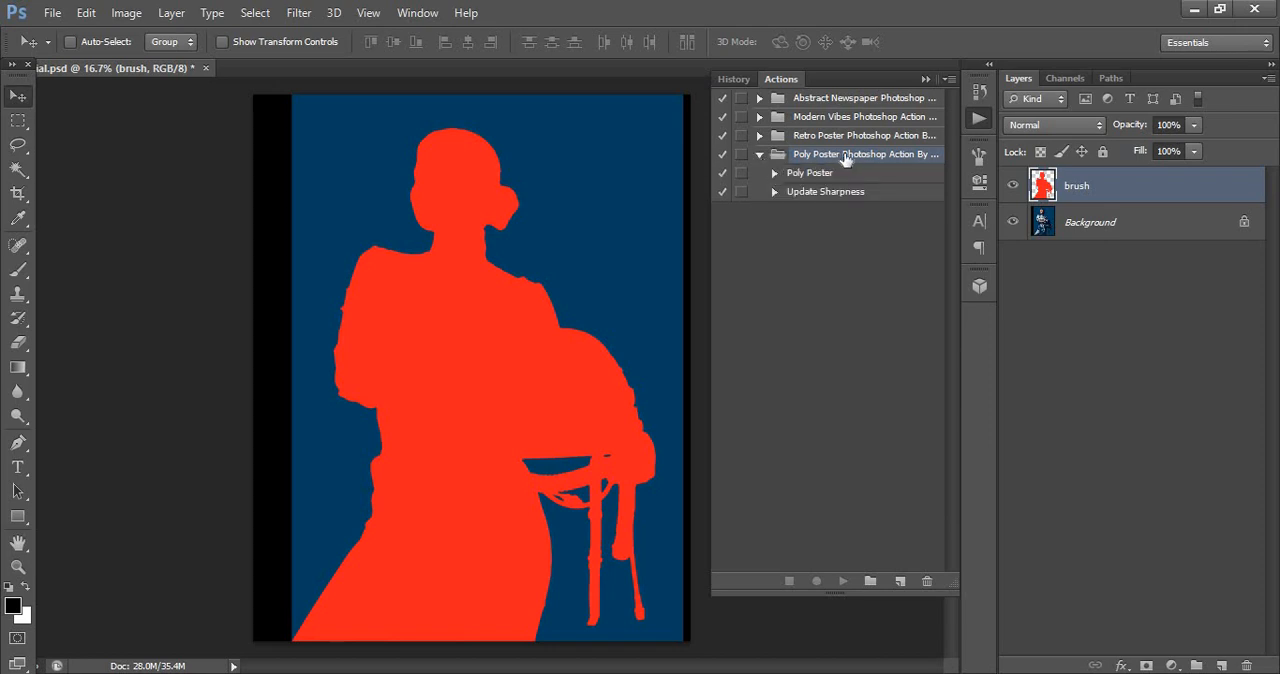
left_click(806, 175)
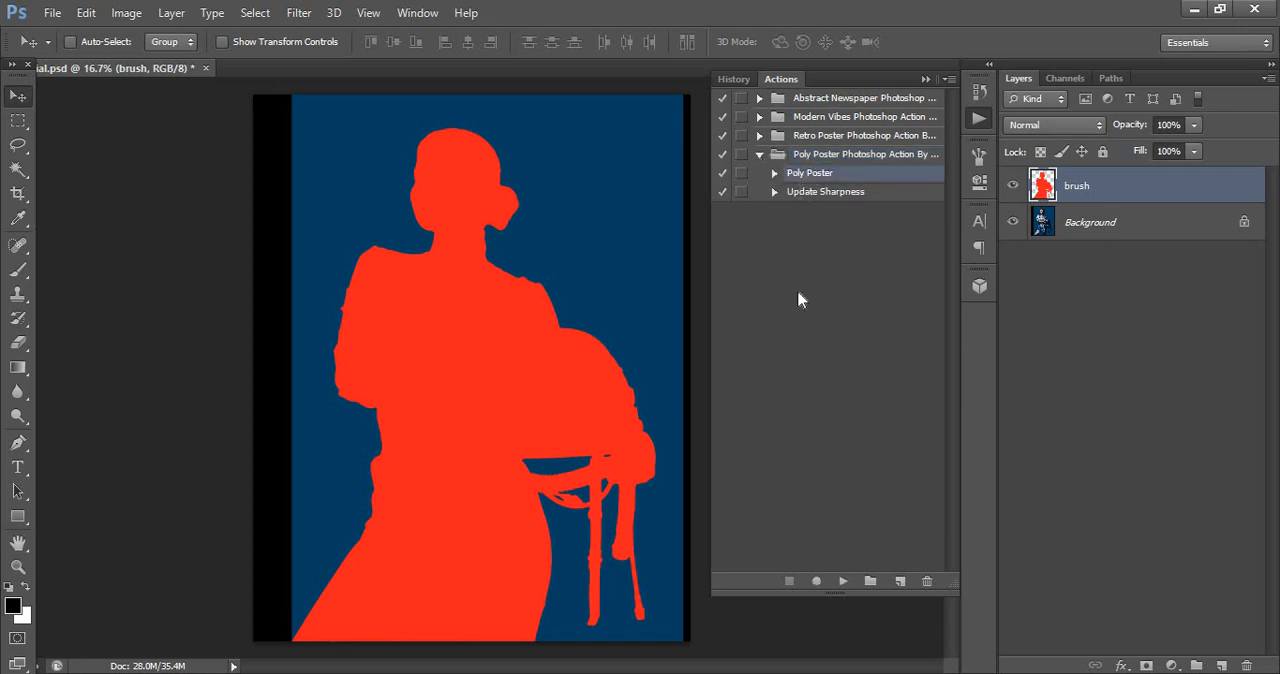
left_click(843, 580)
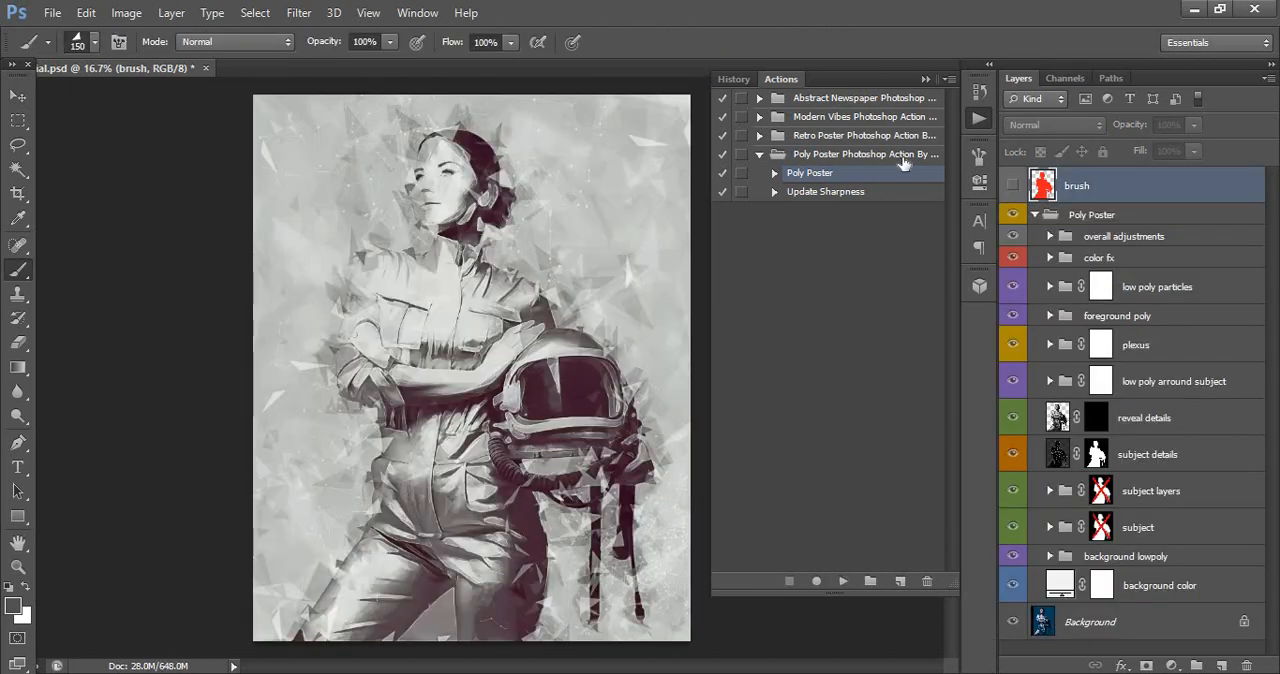
left_click(925, 79)
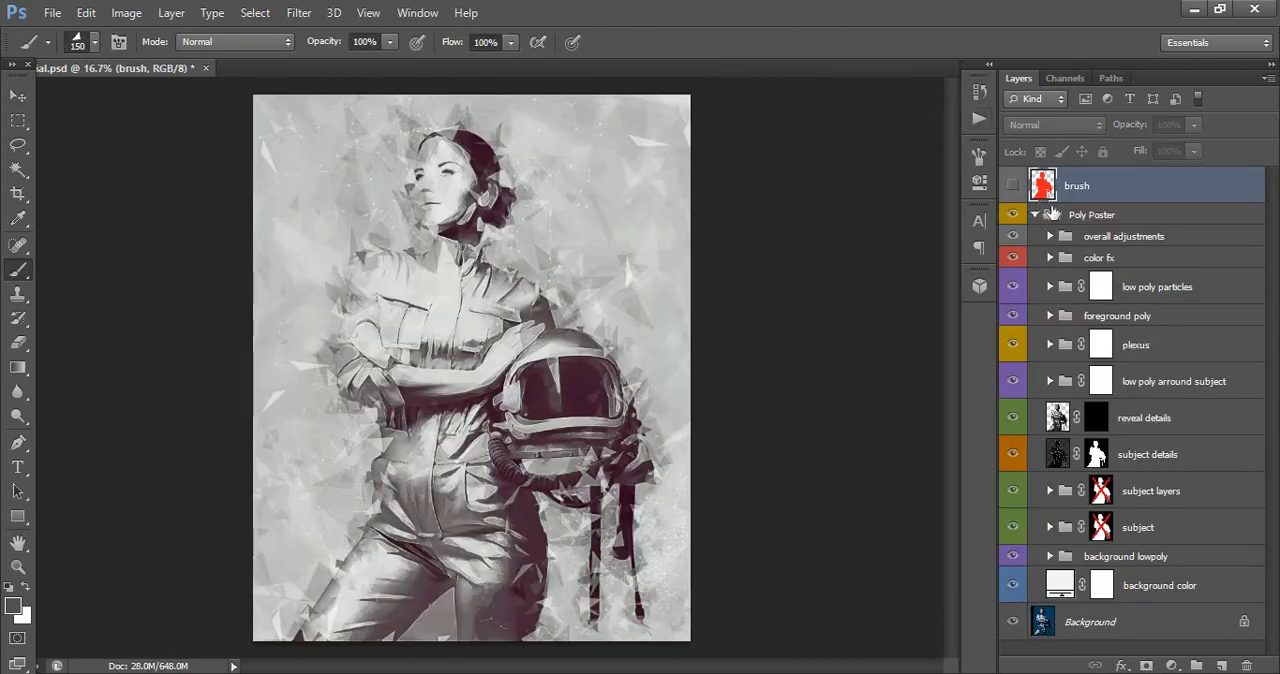
- Hide and show the Poly Poster group to compare the effect with the original photo
left_click(1030, 216)
left_click(1013, 215)
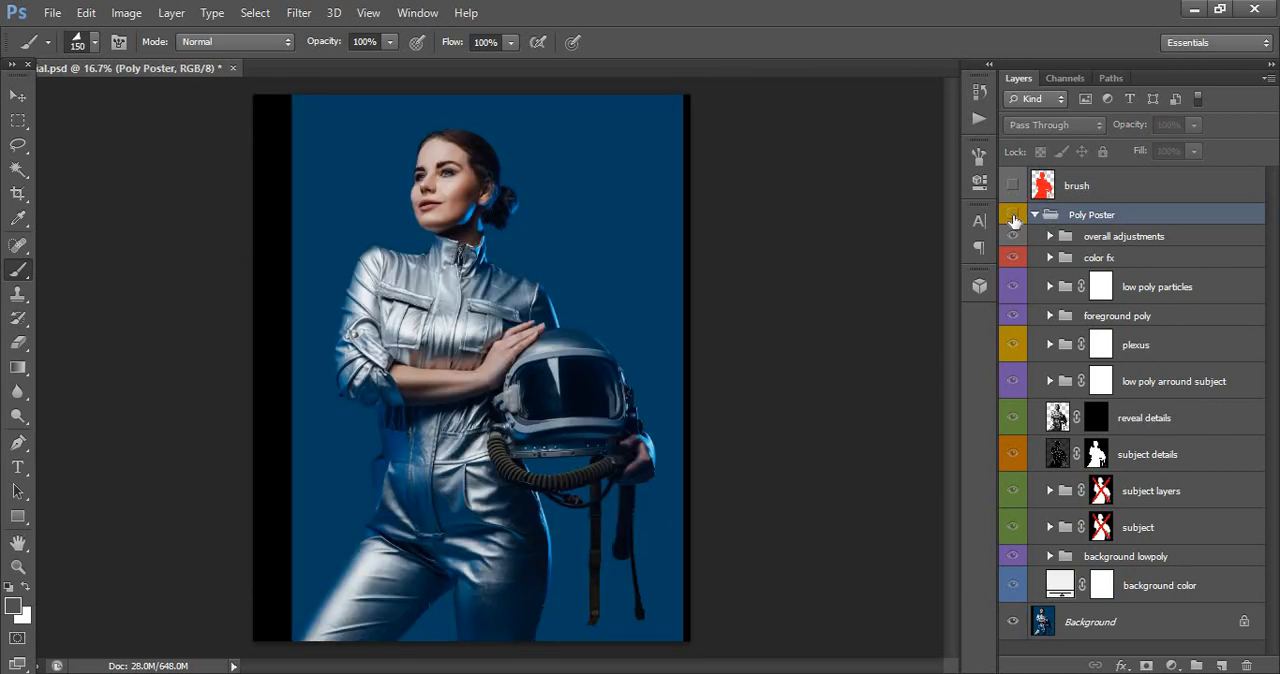
left_click(1013, 215)
left_click(1013, 216)
left_click(1013, 216)
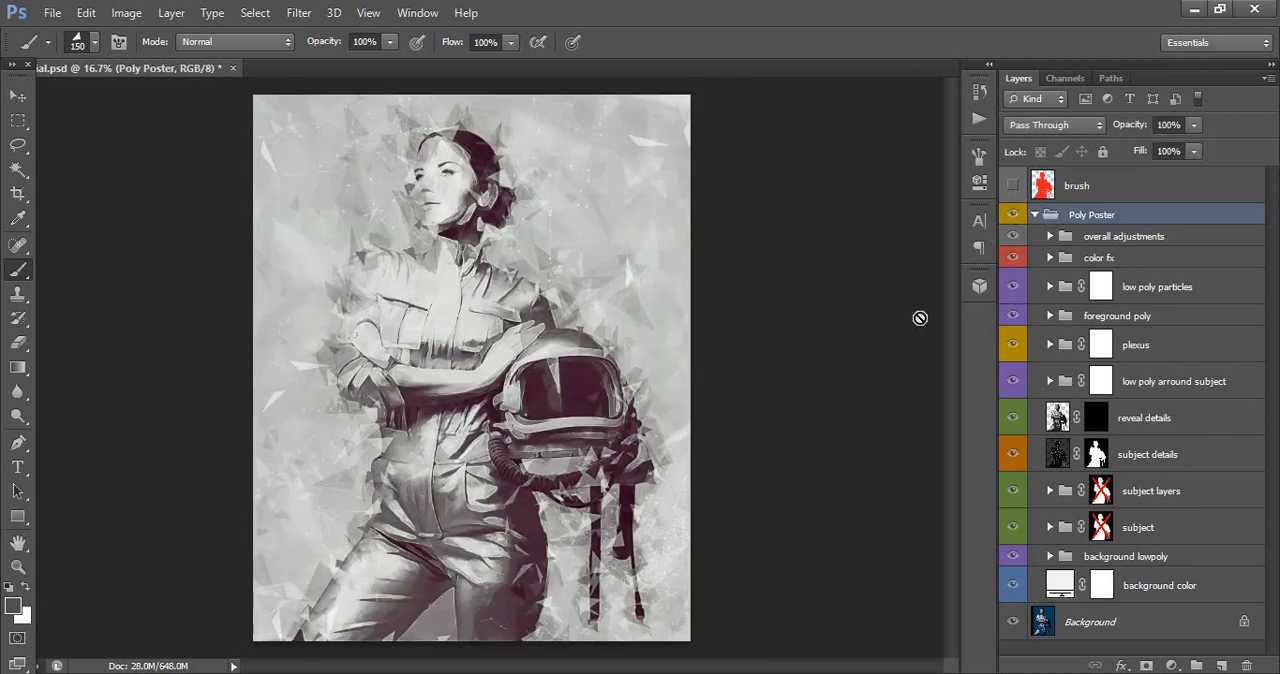
- Preview the bg lowpoly_4 layer inside the background lowpoly group with and without visibility, and adjust its opacity
left_click(1100, 562)
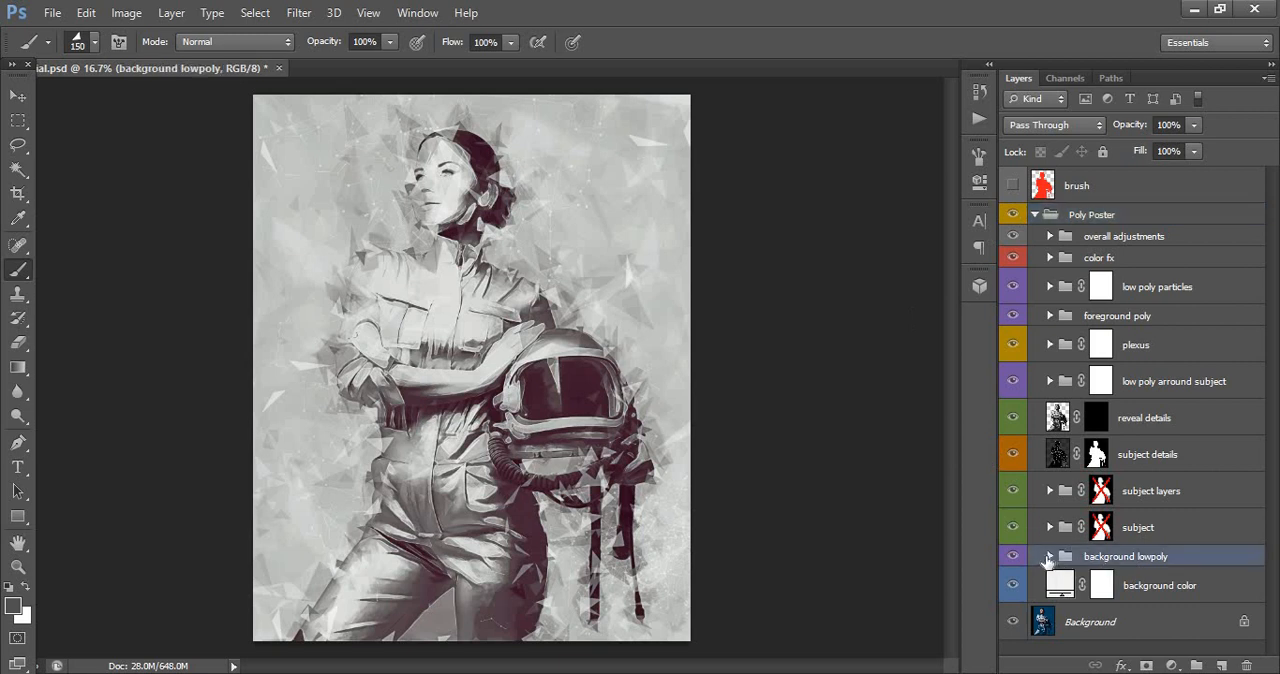
left_click(1049, 557)
scroll(1063, 537, "down", 3)
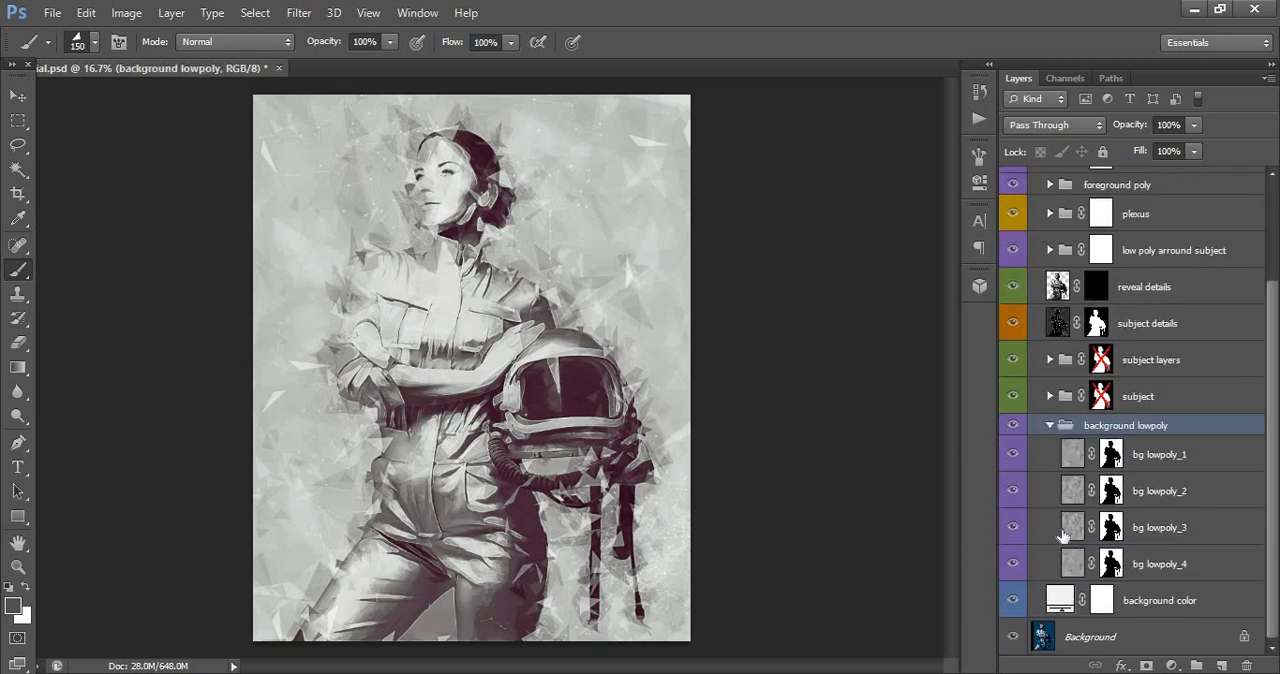
left_click(1062, 566)
left_click(1013, 566)
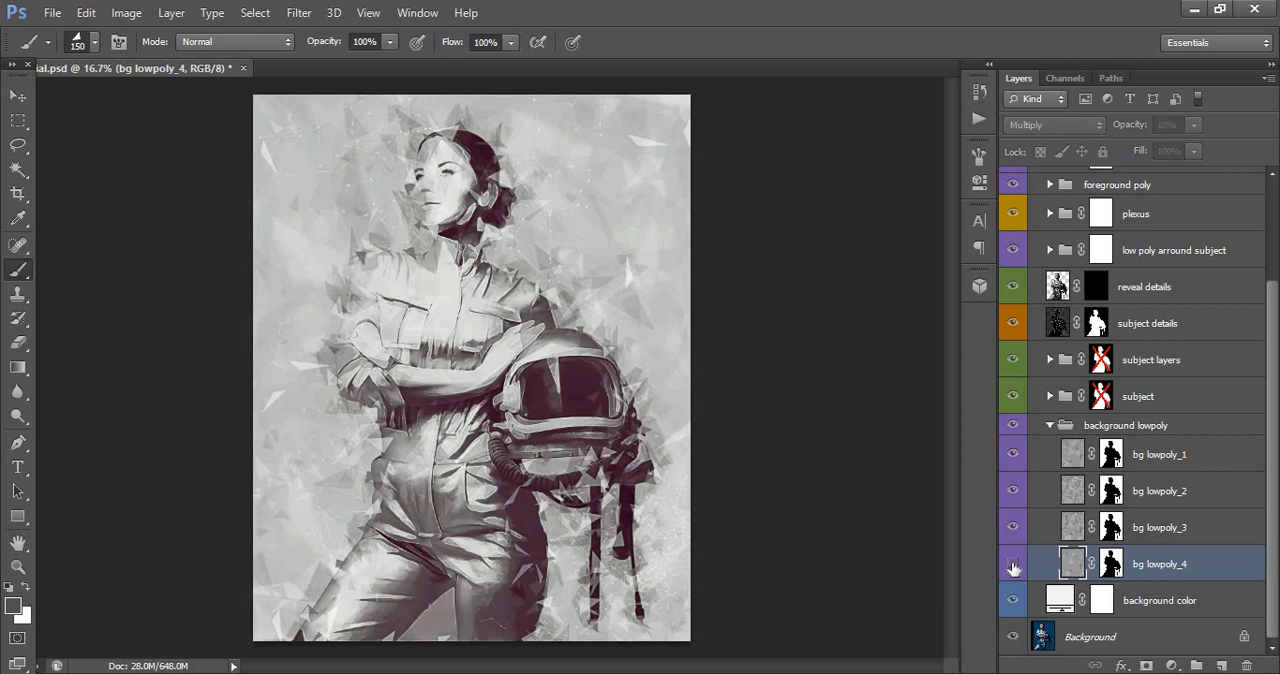
left_click(1013, 566)
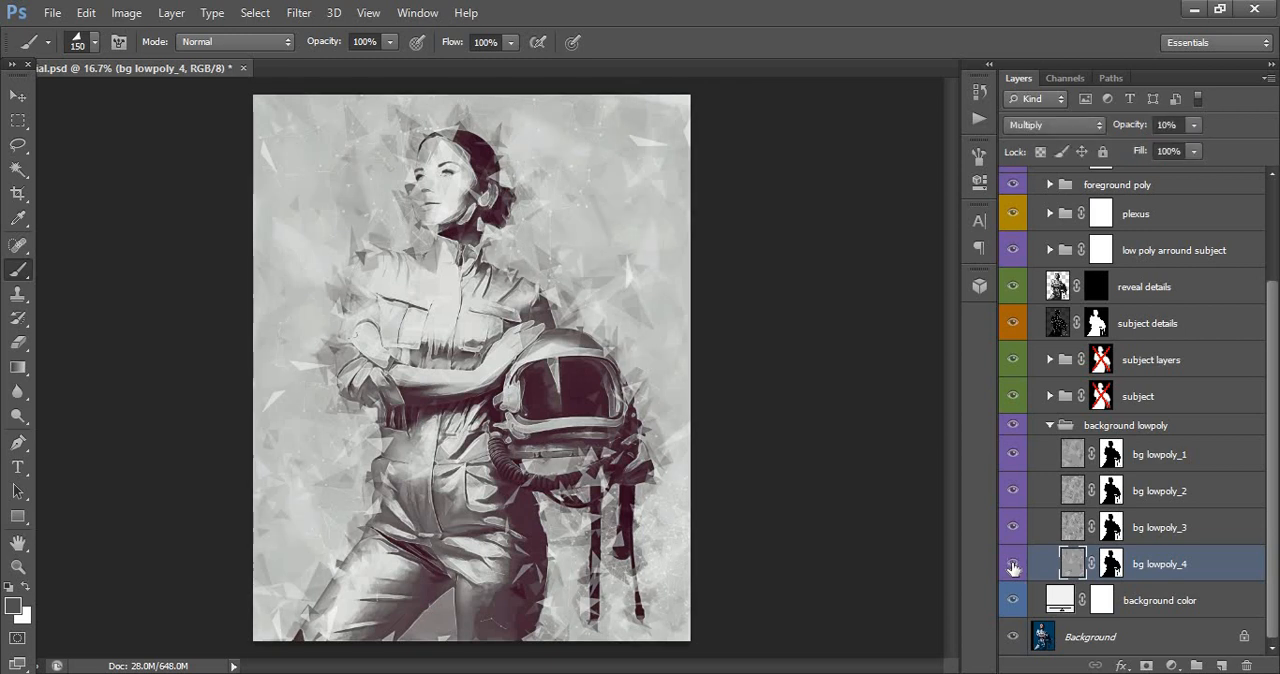
left_click(1192, 127)
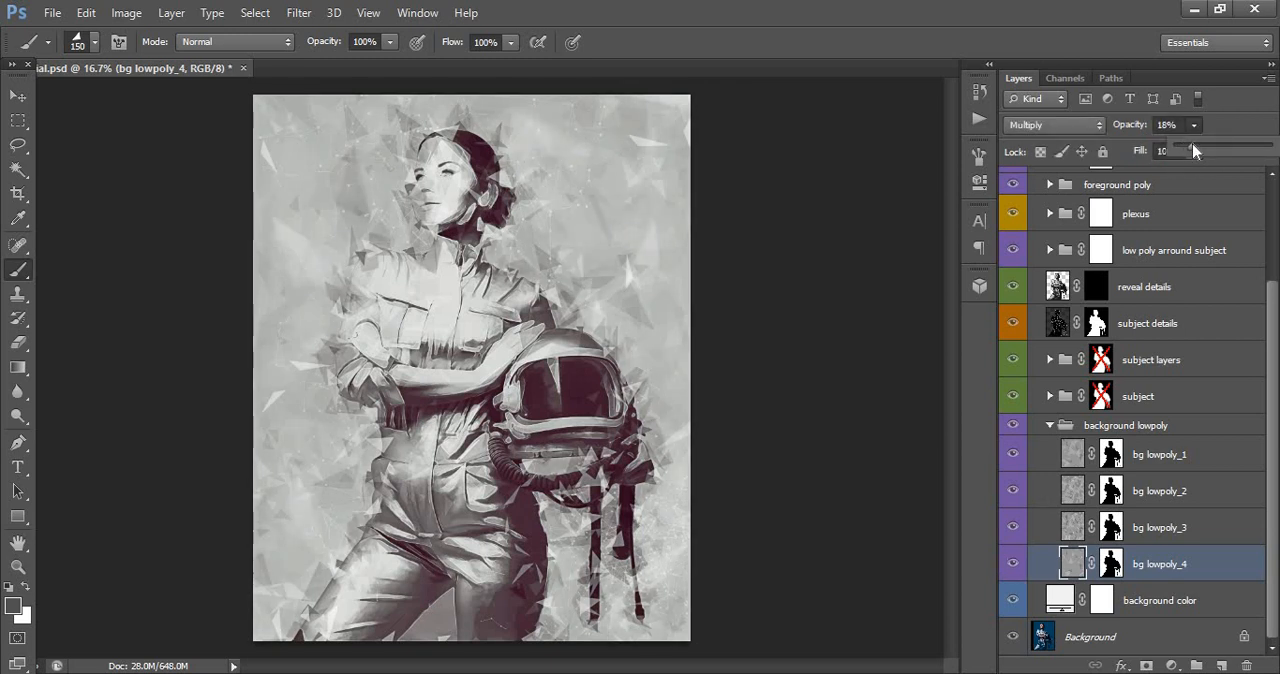
mouse_move(1183, 143)
left_mouse_down()
mouse_move(1214, 143)
mouse_move(1171, 149)
left_mouse_up()
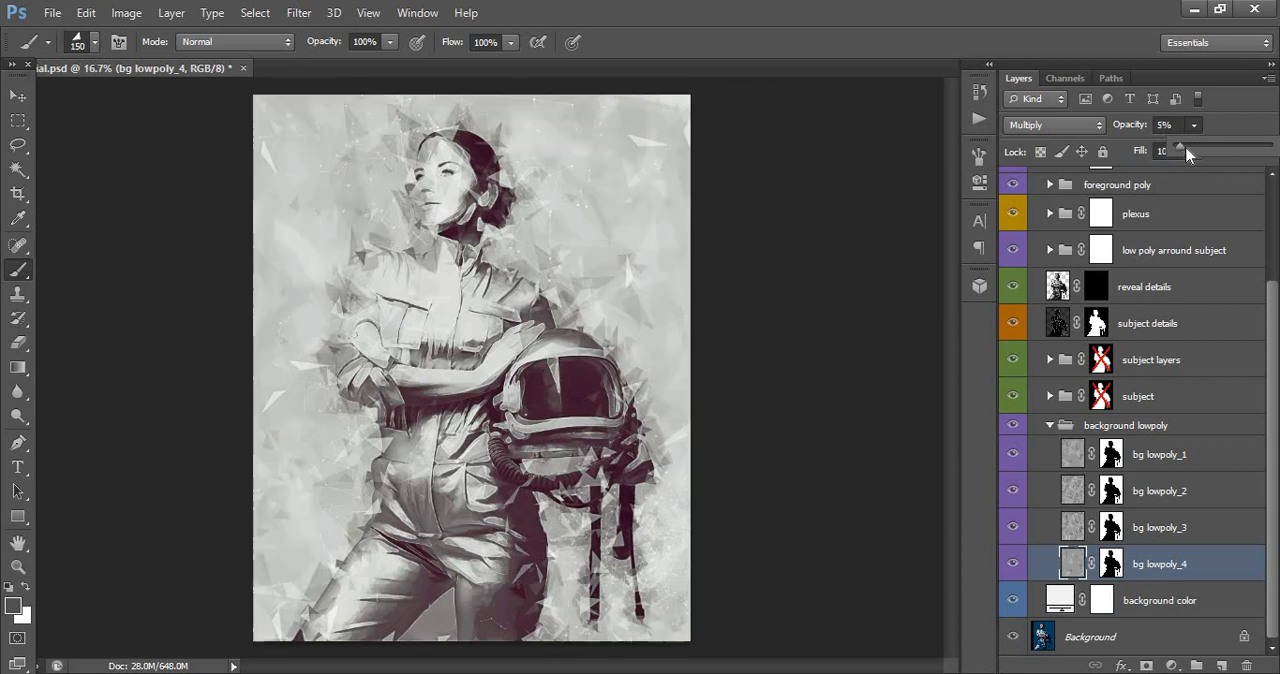
- Toggle the visibility of the bg lowpoly_3, bg lowpoly_2 and bg lowpoly_1 layers to examine their effect, and collapse their group
left_click(1052, 532)
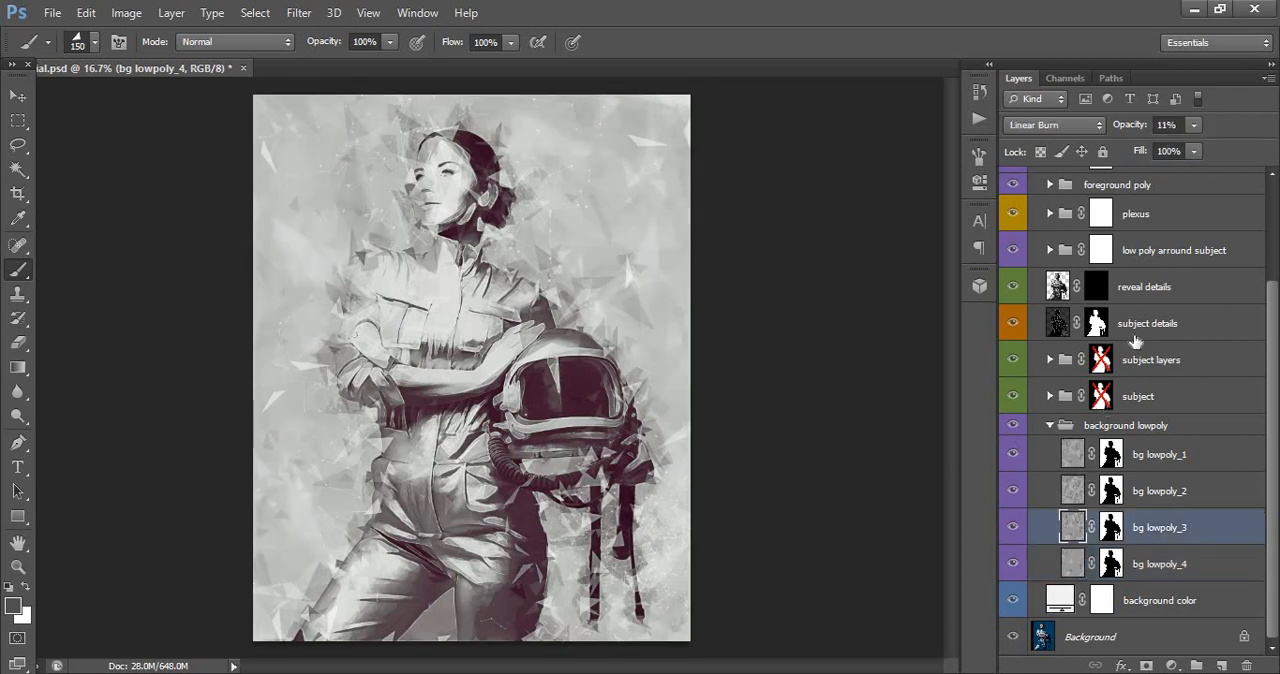
left_click(1012, 527)
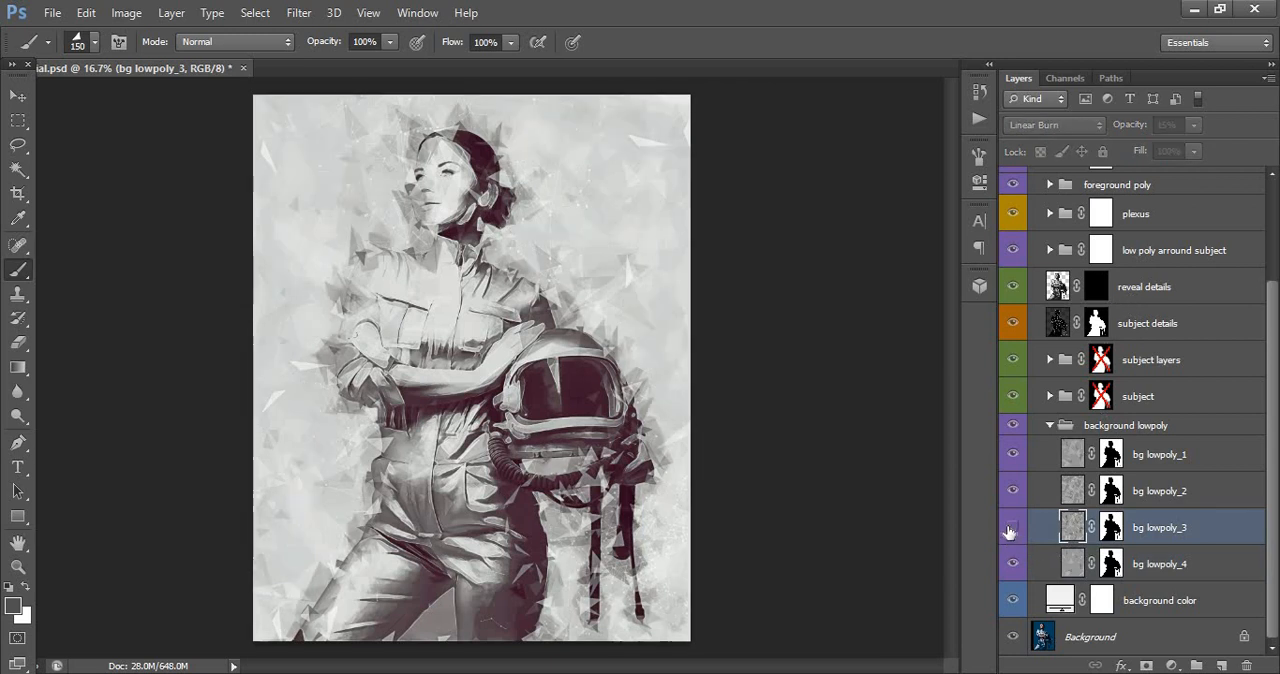
left_click(1012, 527)
left_click(1013, 491)
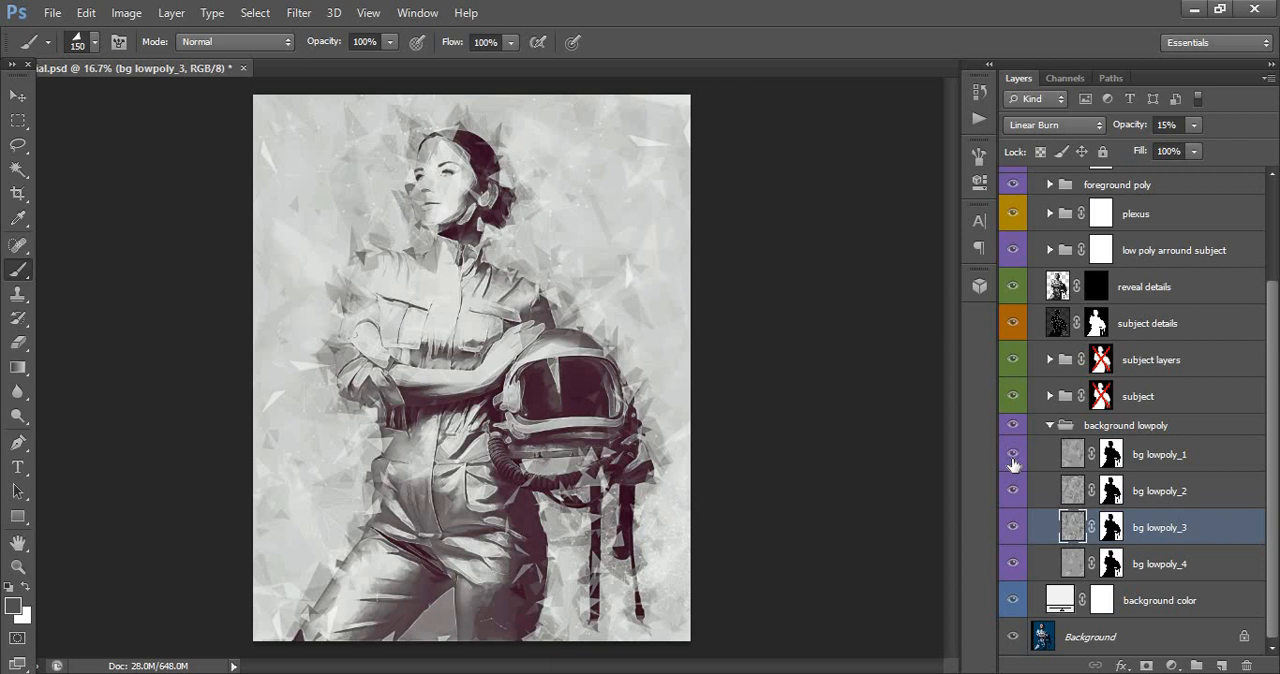
left_click(1012, 454)
left_click(1051, 427)
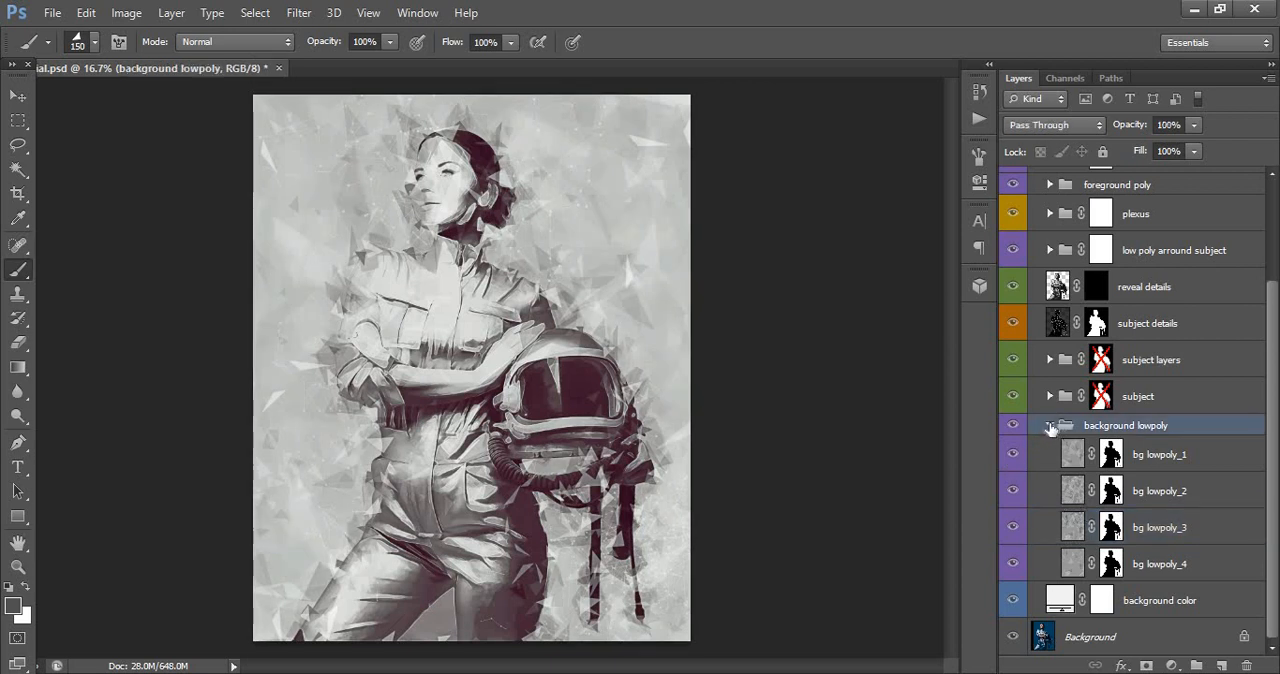
left_click(1050, 427)
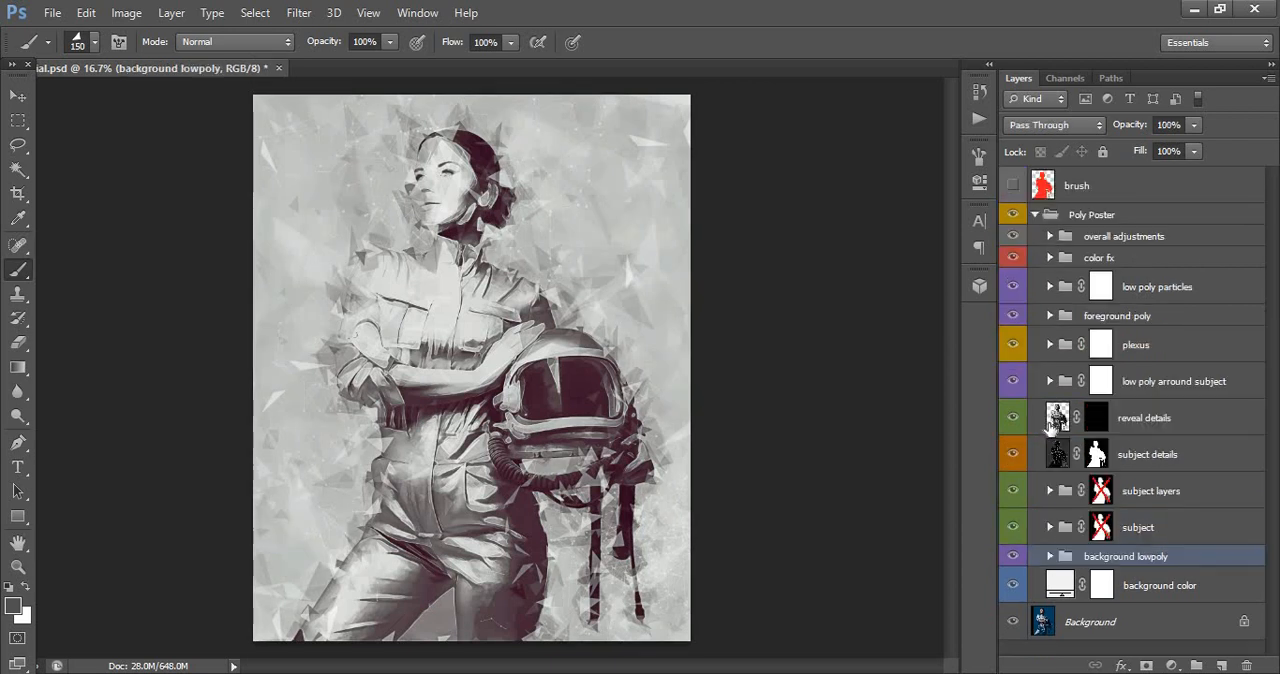
- Hide and show the foreground poly group to examine its effect on the poster
left_click(1119, 316)
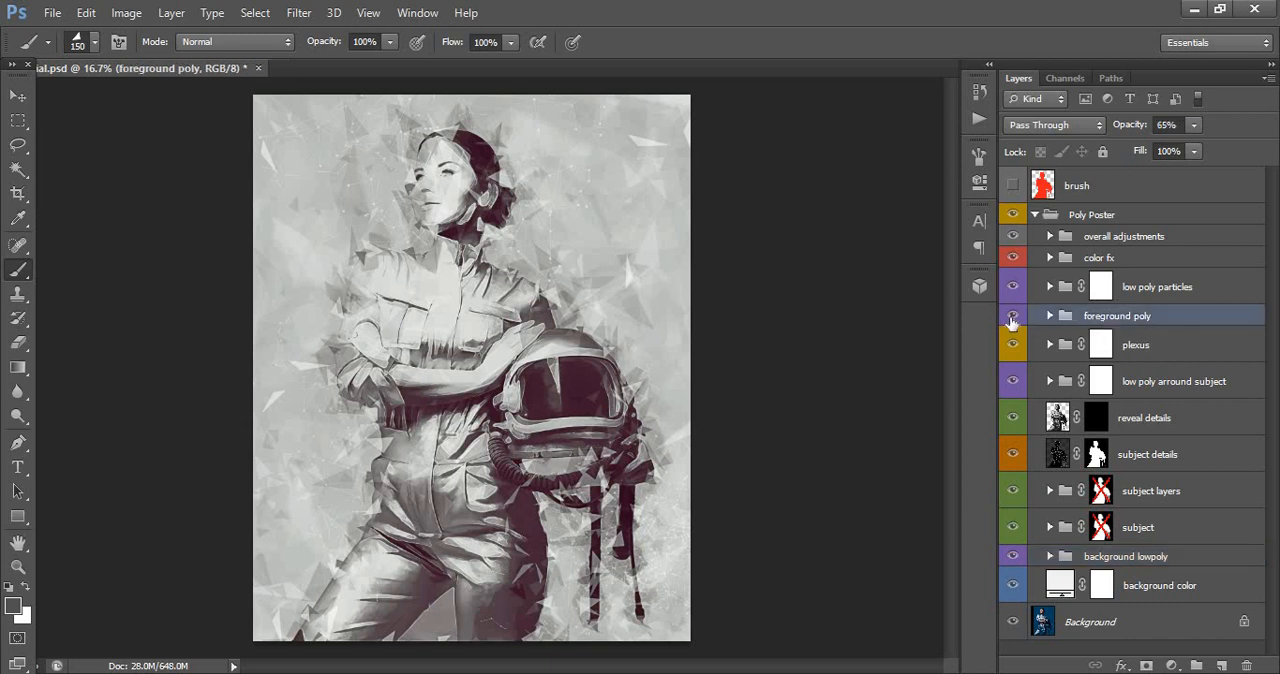
left_click(1011, 316)
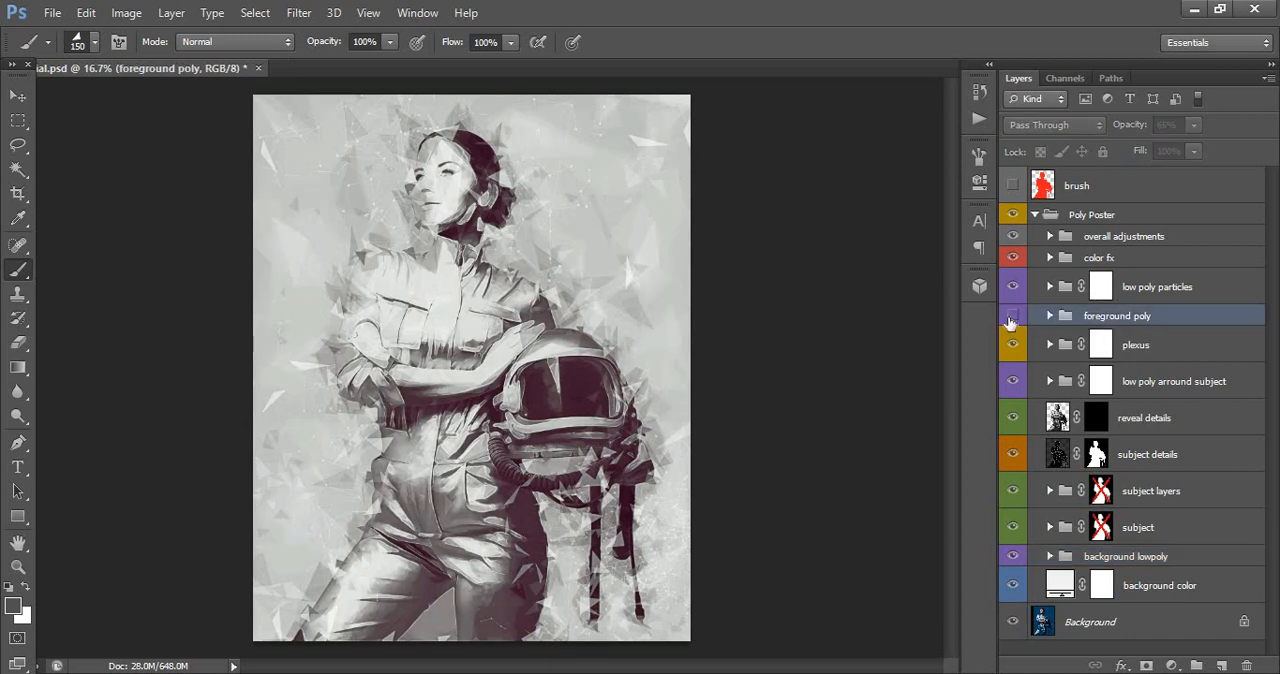
left_click(1011, 316)
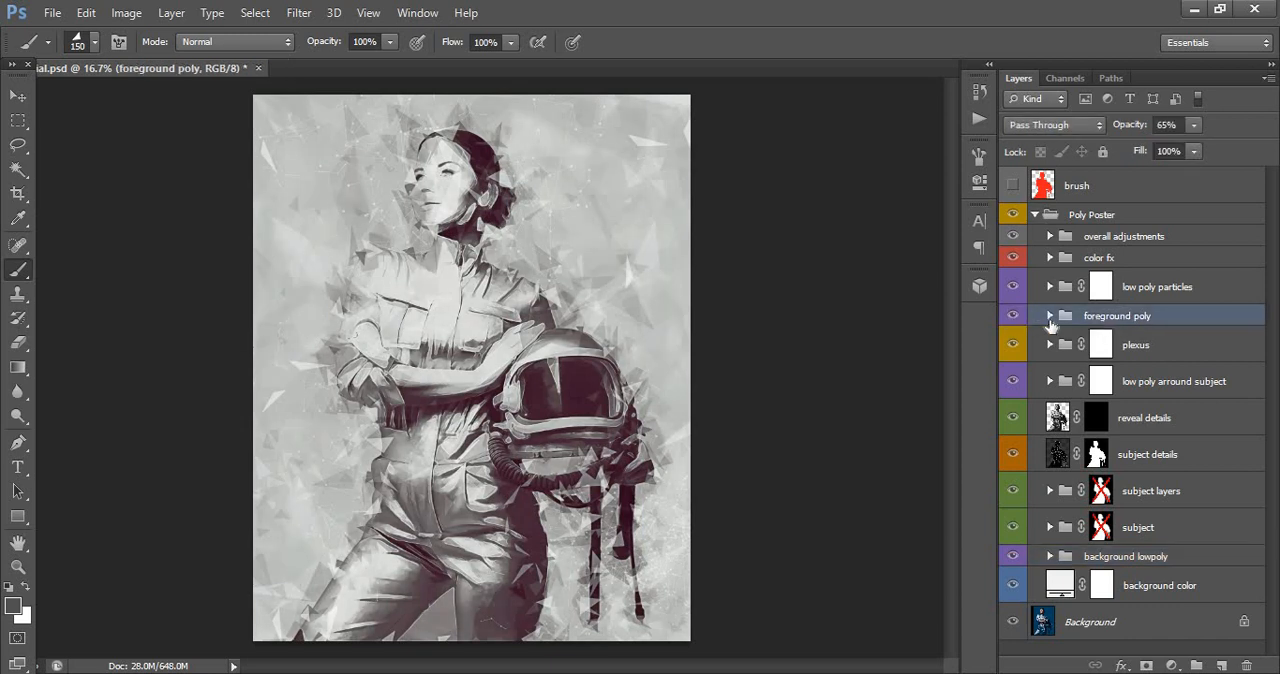
- Adjust the opacity of the foreground poly_1 and foreground poly_2 layers inside the foreground poly group
left_click(1049, 316)
left_click(1170, 344)
left_click(1193, 125)
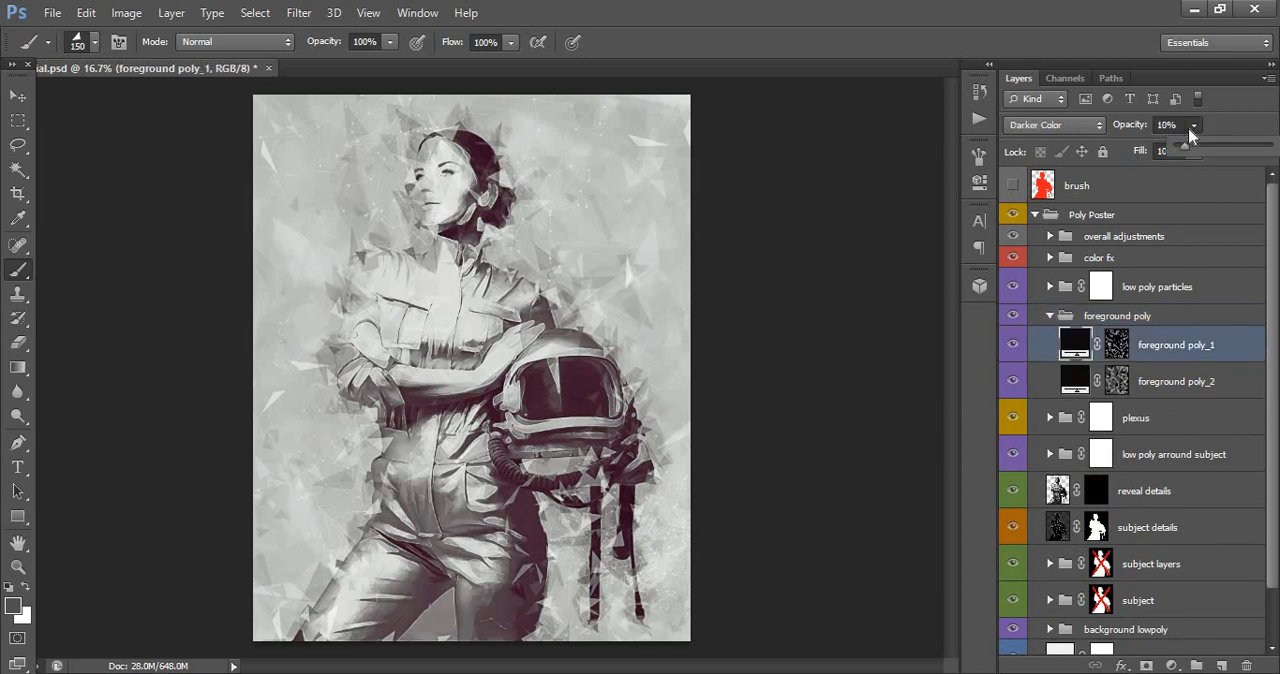
mouse_move(1203, 148)
left_mouse_down()
mouse_move(1225, 149)
mouse_move(1184, 150)
mouse_move(1219, 149)
mouse_move(1195, 146)
left_mouse_up()
left_click(1163, 384)
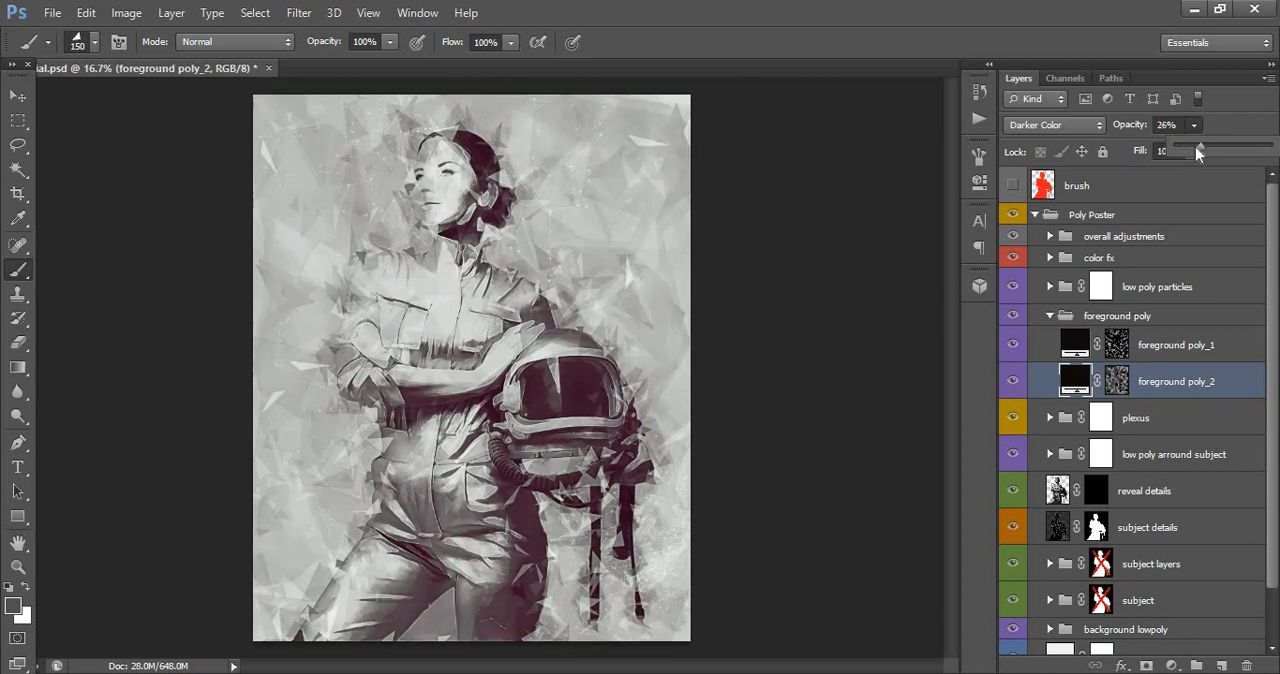
left_click(1096, 316)
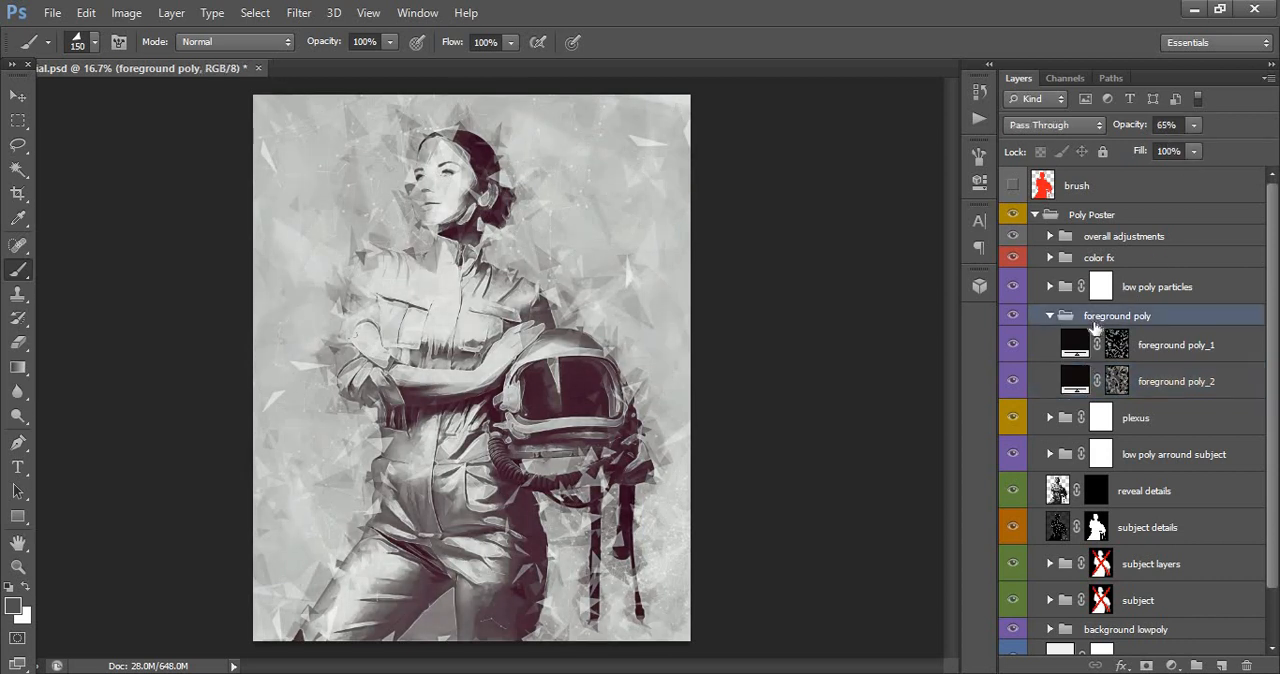
left_click(1048, 316)
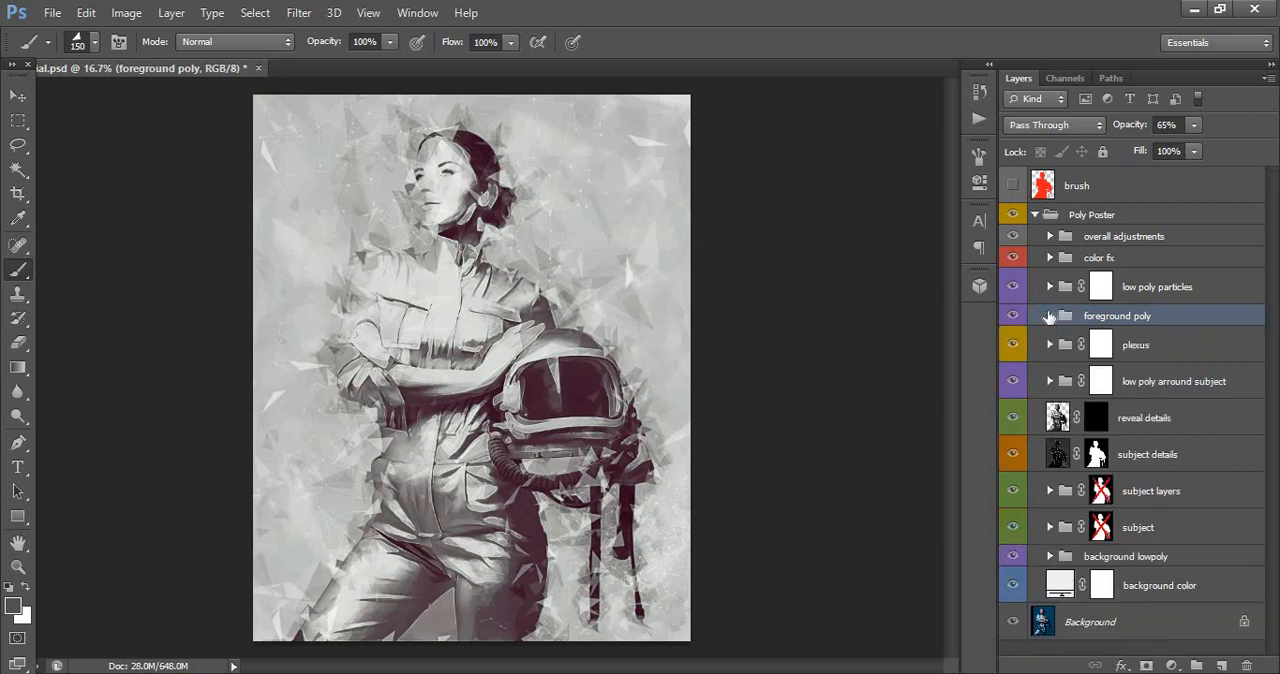
- Hide and show the low poly arround subject group to examine its effect, and expand it to select subject poly_1
left_click(1130, 377)
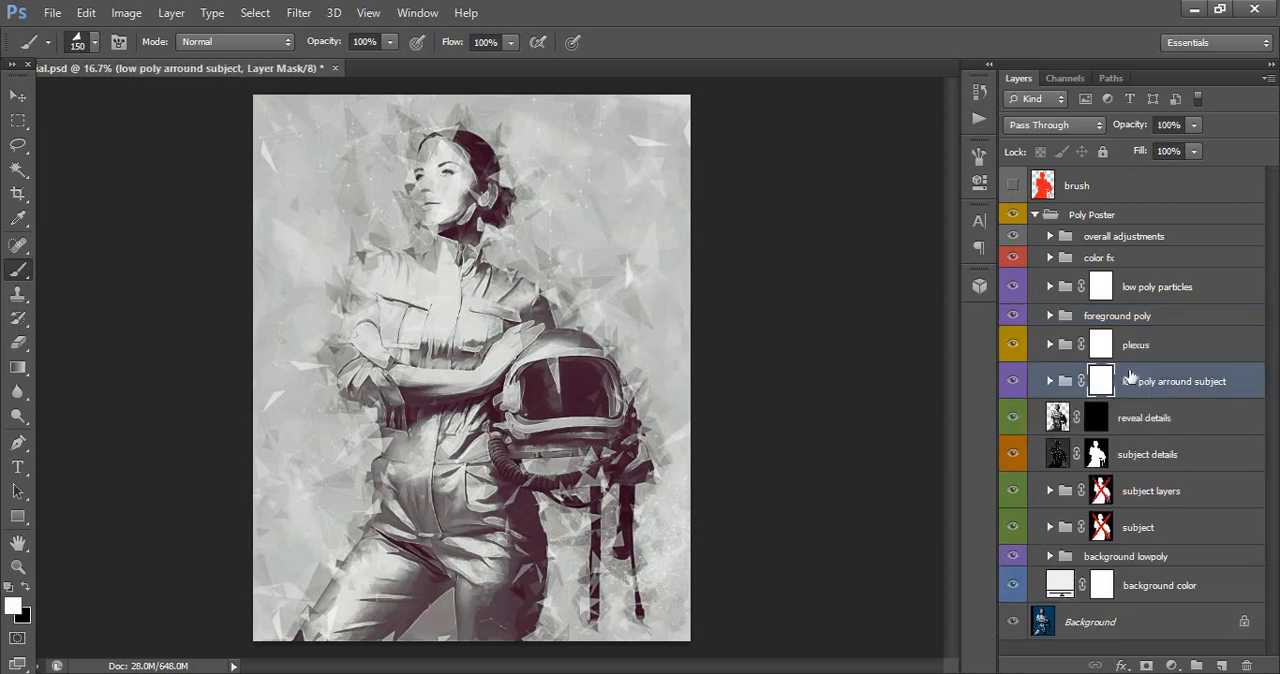
left_click(1013, 381)
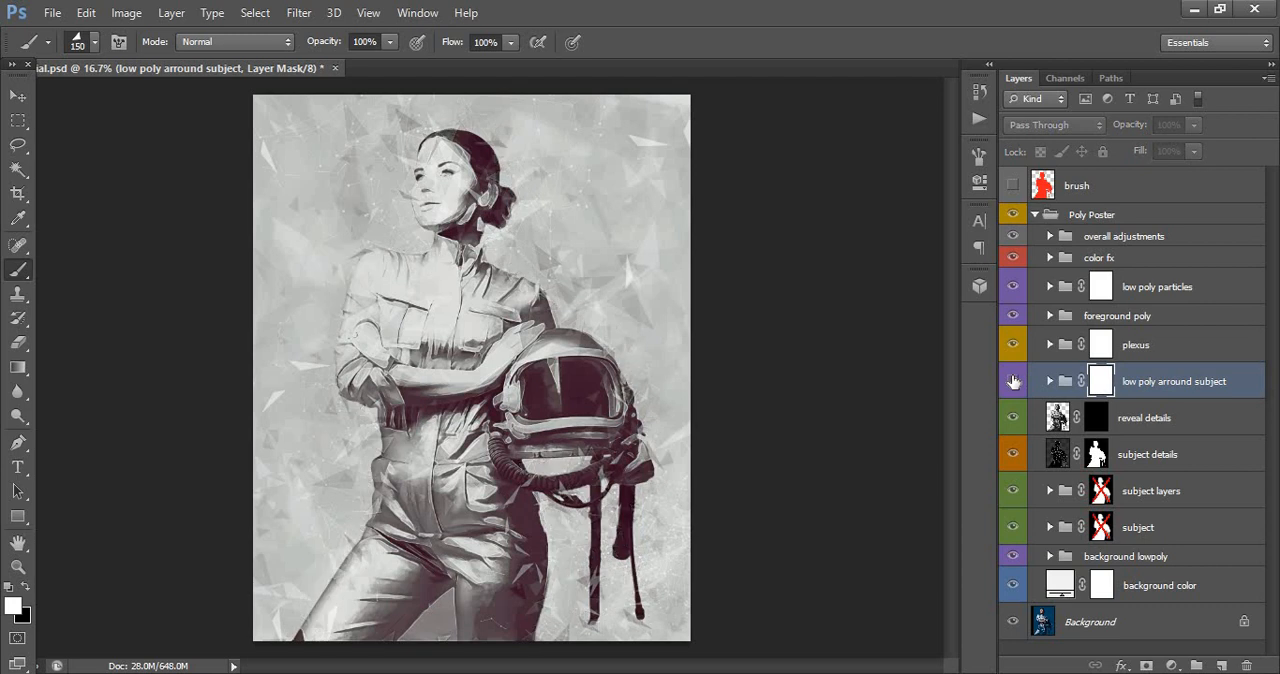
left_click(1013, 381)
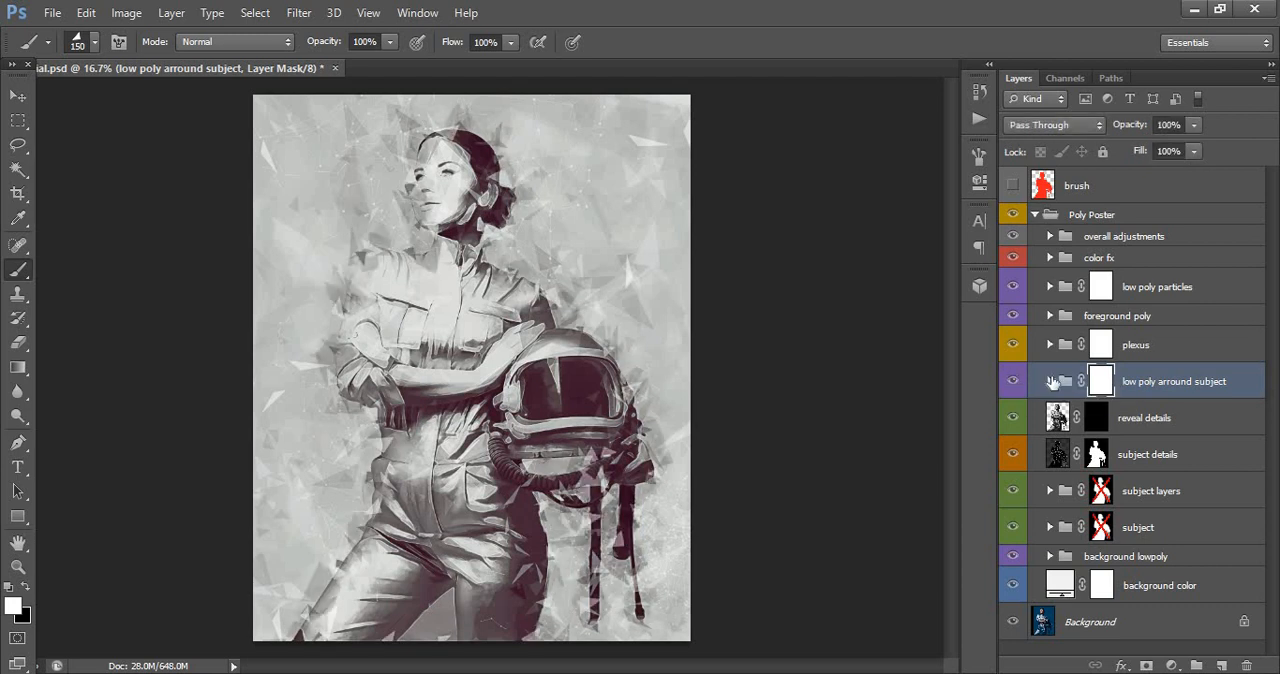
left_click(1050, 381)
left_click(1048, 425)
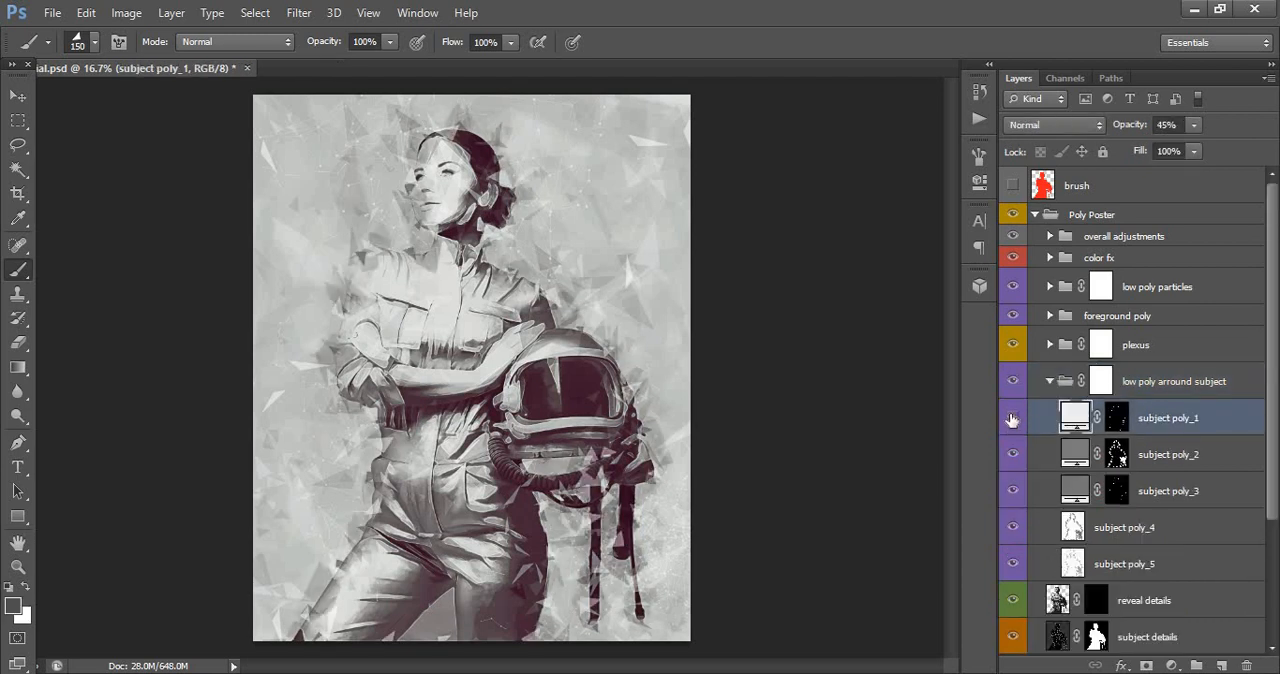
- Toggle the visibility of the subject poly_1 through subject poly_5 layers one by one to examine their effect
left_click(1012, 420)
left_click(1012, 420)
left_click(1012, 455)
left_click(1012, 455)
left_click(1012, 491)
left_click(1012, 491)
left_click(1012, 527)
left_click(1012, 527)
left_click(1013, 564)
left_click(1013, 564)
- Paint black with the 167 px triangular brush around the woman's face on the low poly arround subject group's mask
left_click(1100, 382)
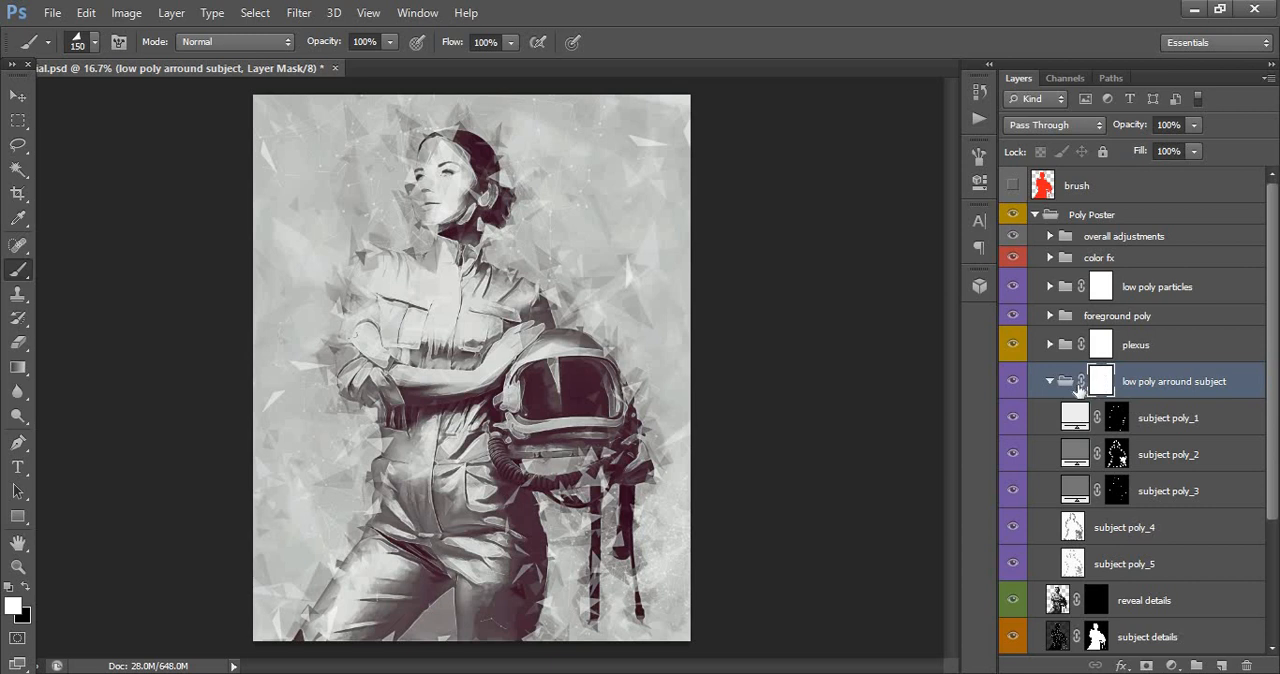
right_click(527, 238)
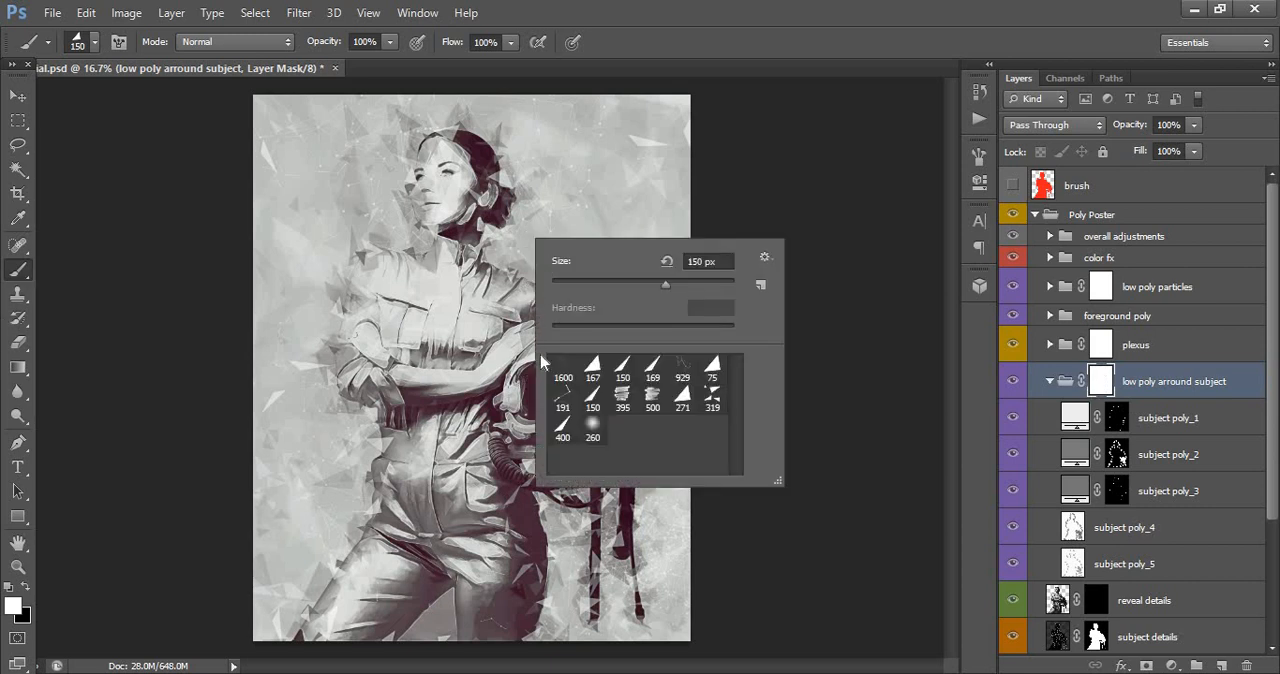
left_click(593, 368)
left_click(18, 566)
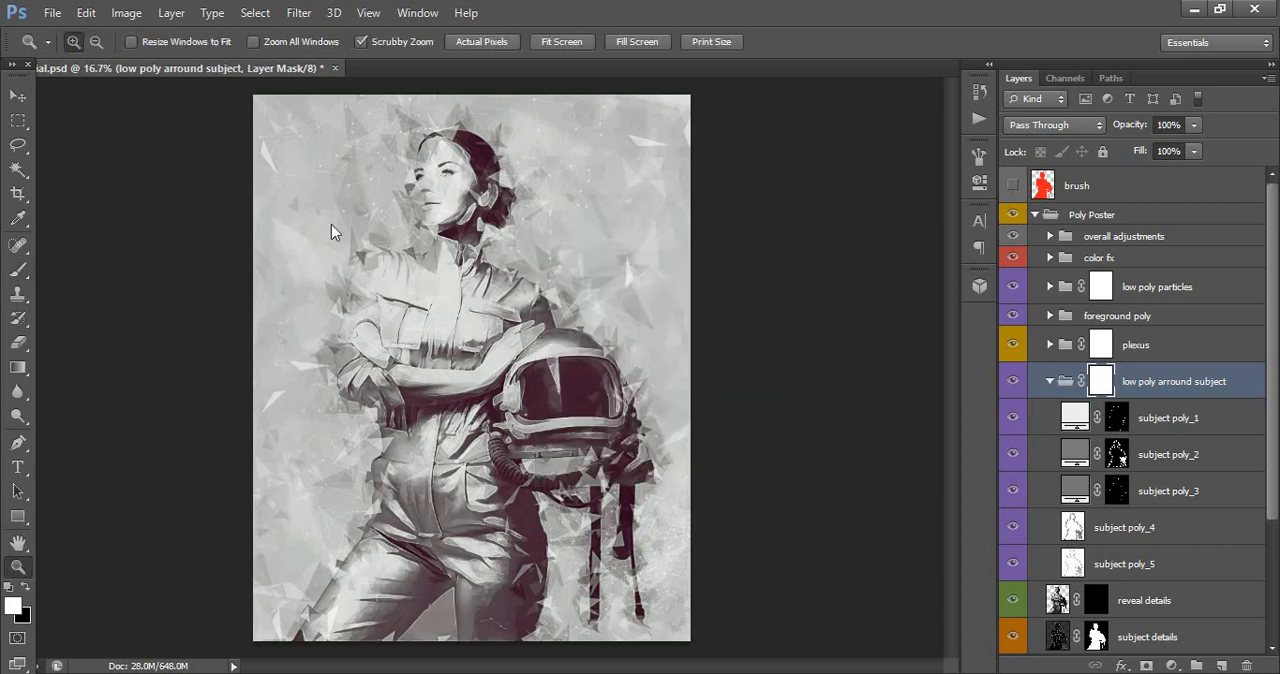
left_click_drag(442, 160, 456, 193)
left_click(385, 203)
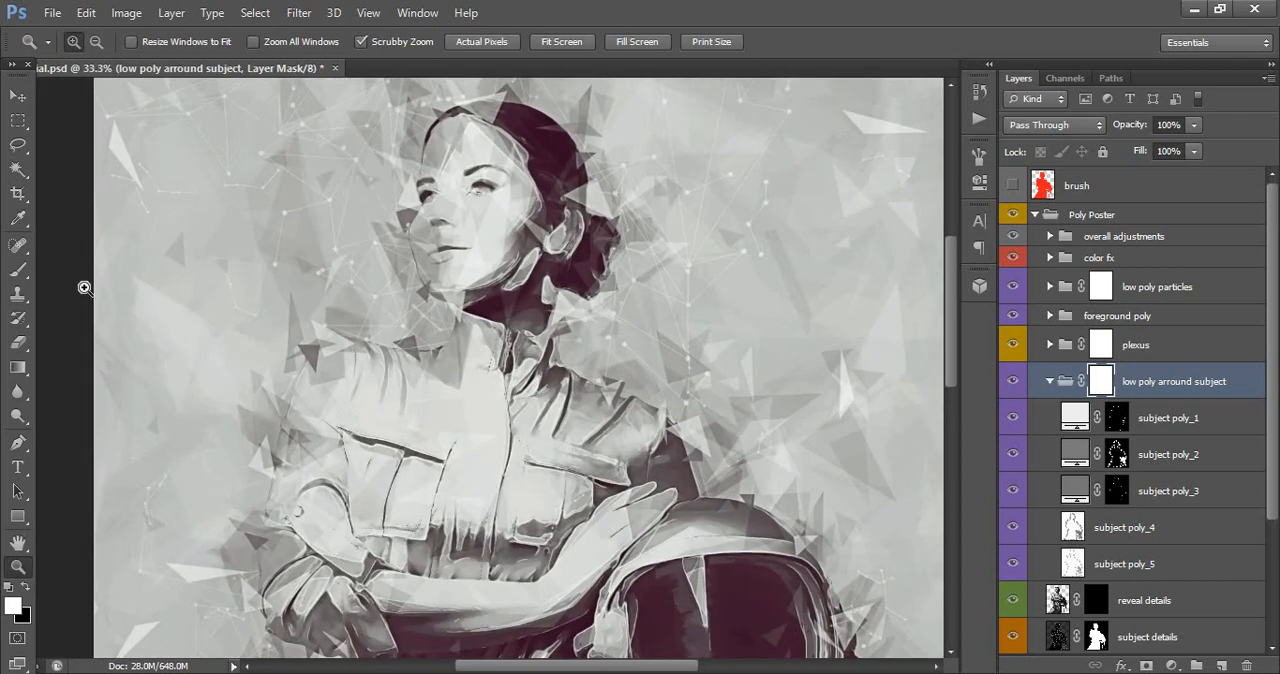
left_click(18, 270)
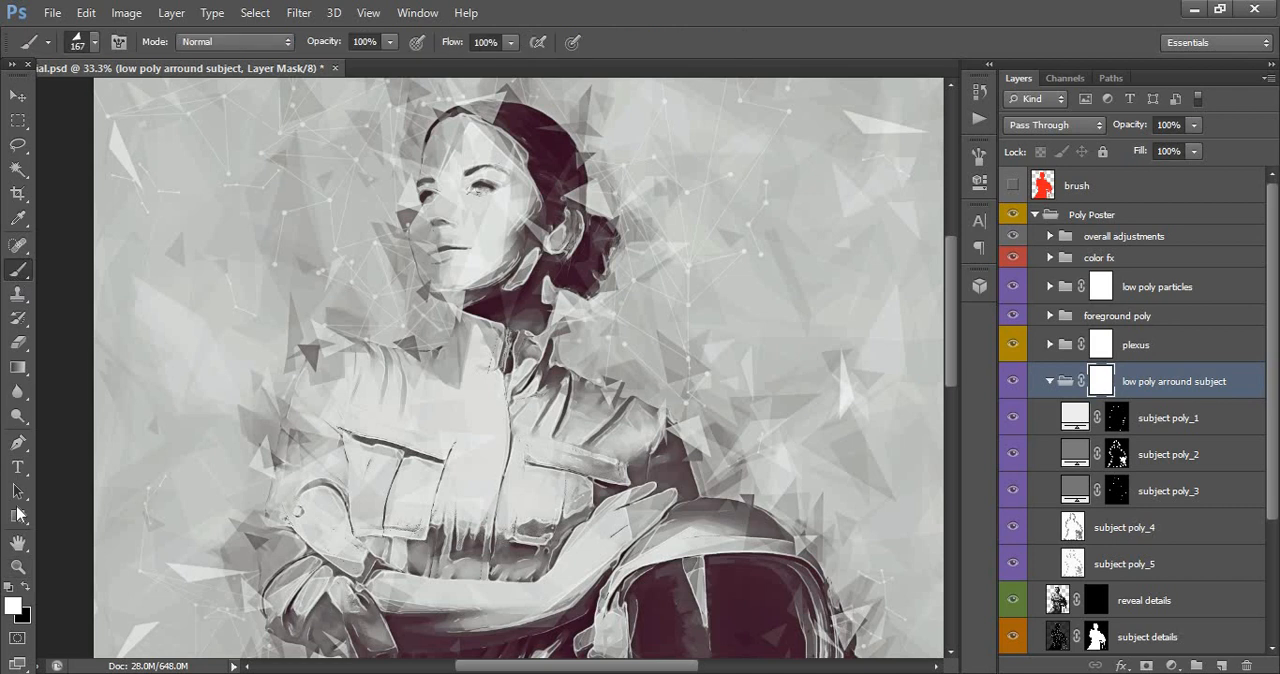
left_click(23, 589)
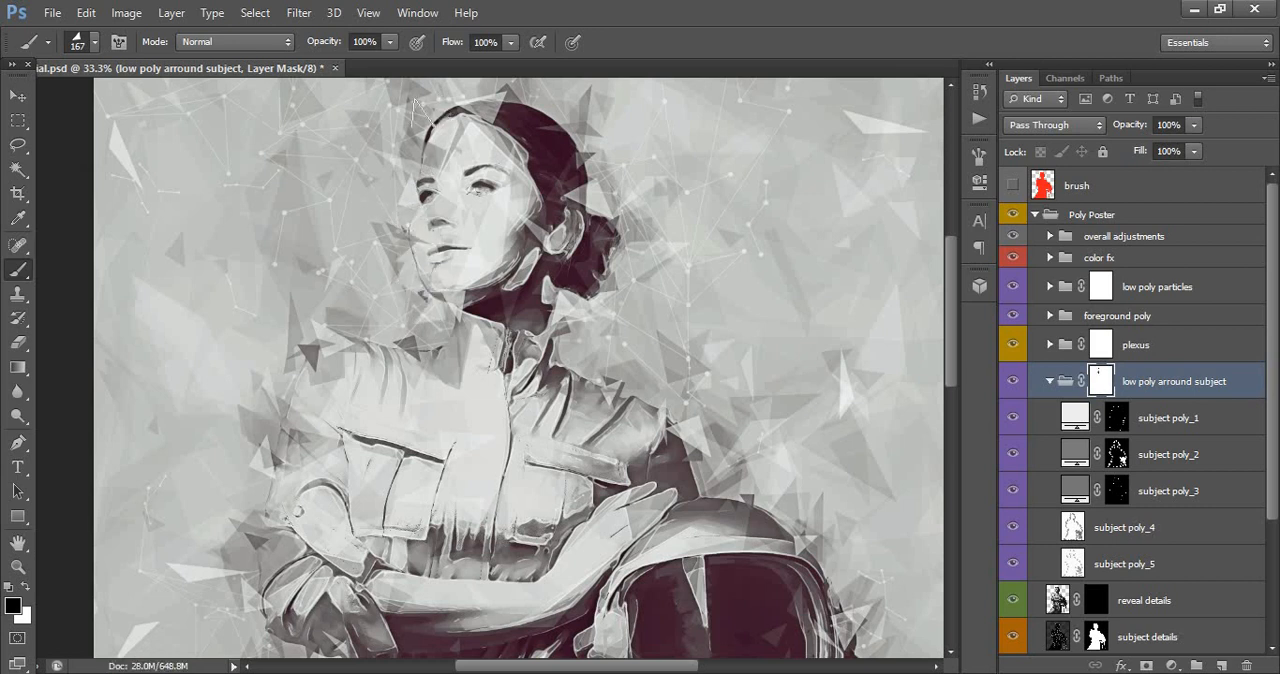
scroll(400, 260, "down", 3)
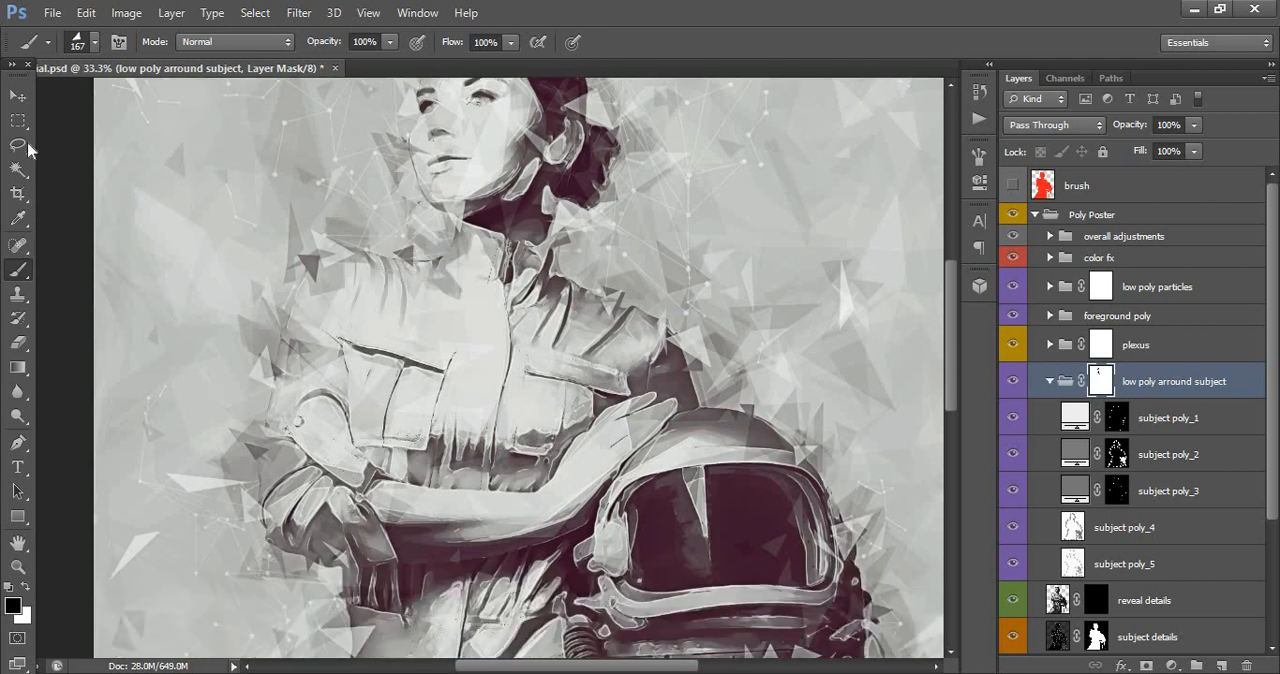
- Review the whole poster at a smaller zoom, and collapse the low poly arround subject group
left_click(17, 95)
left_click(17, 566)
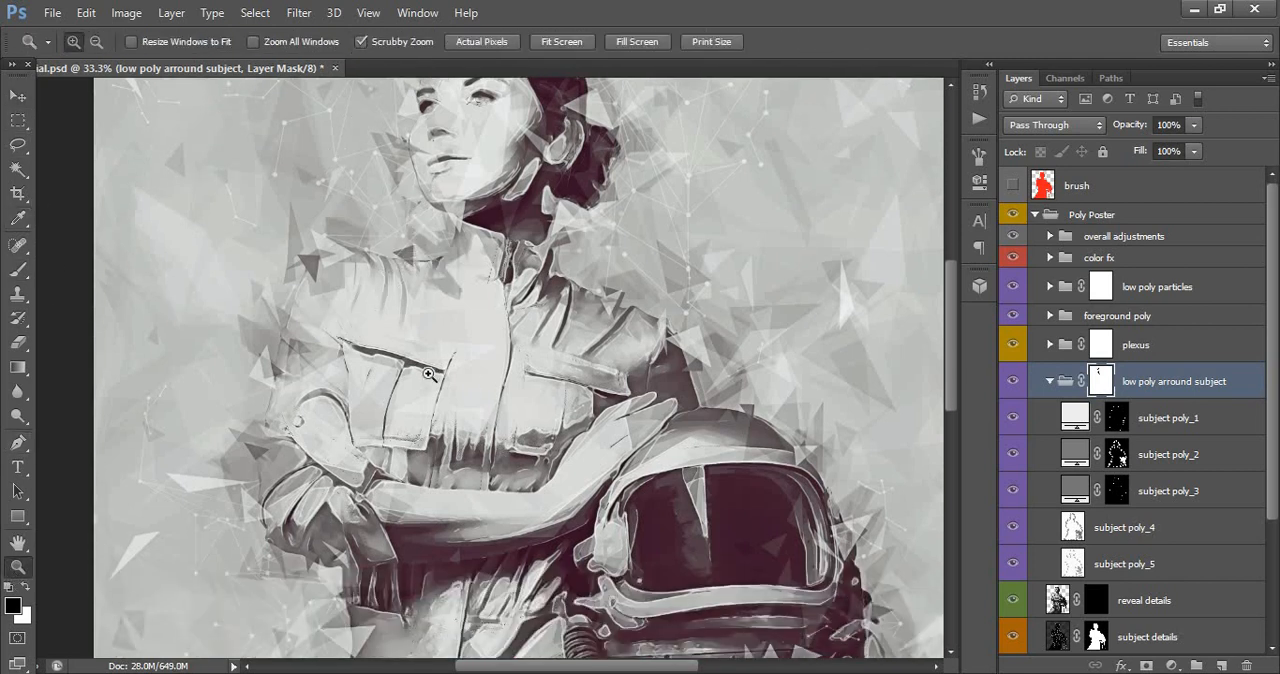
left_click_drag(430, 375, 418, 375)
scroll(516, 385, "down", 4)
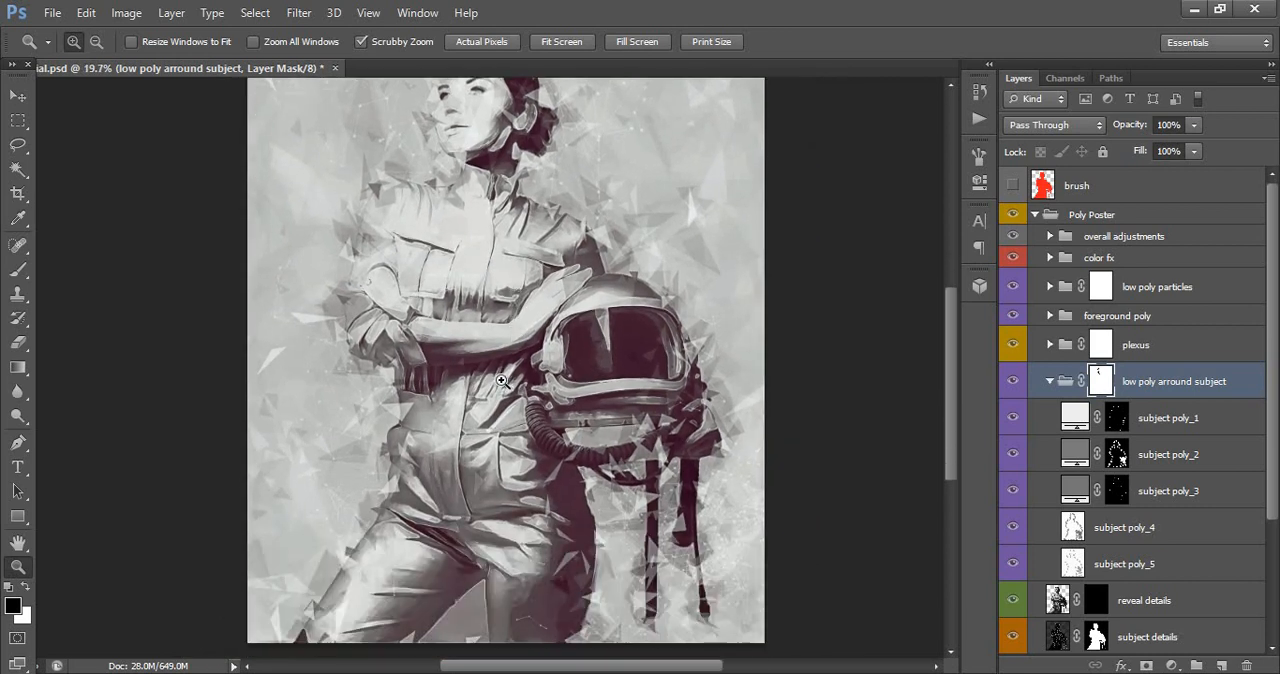
scroll(688, 407, "up", 3)
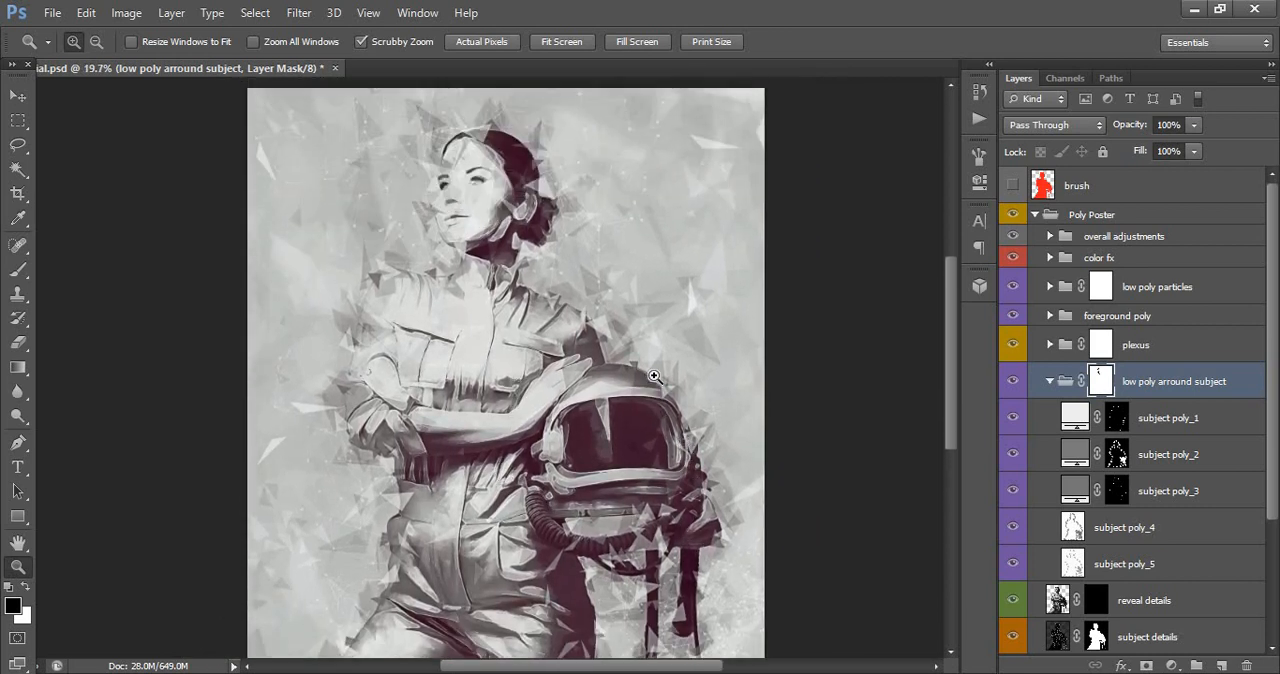
left_click(1042, 380)
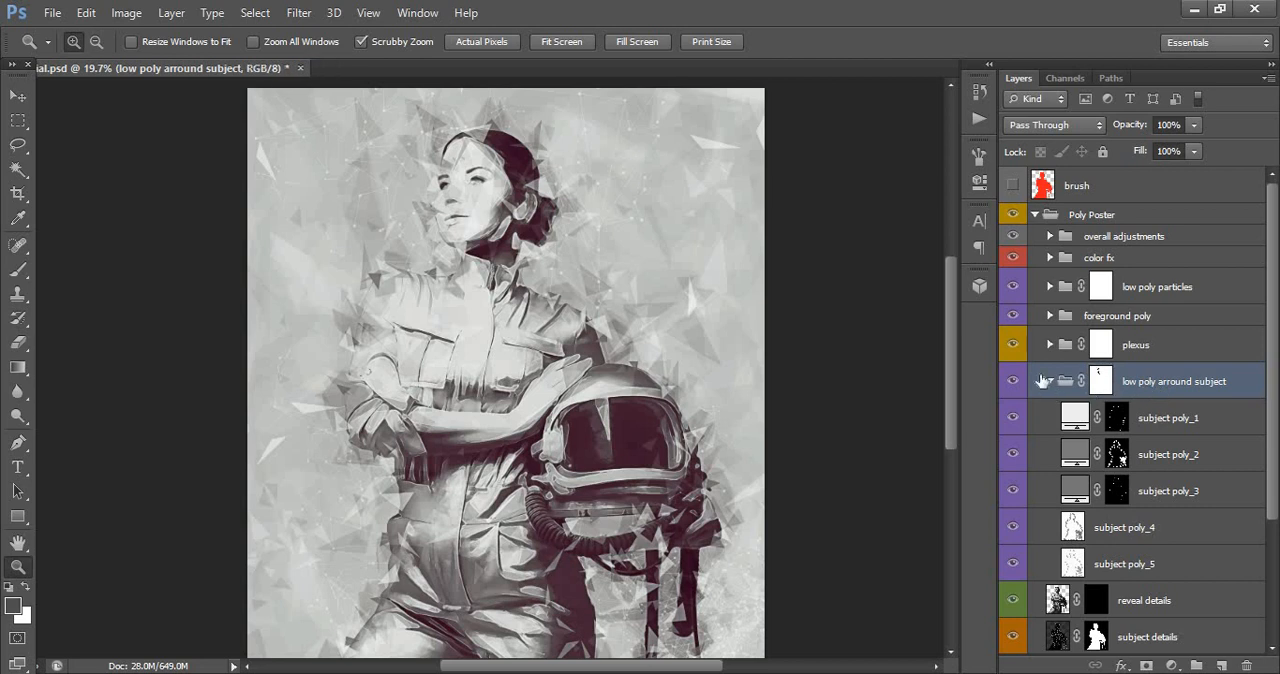
left_click(1049, 381)
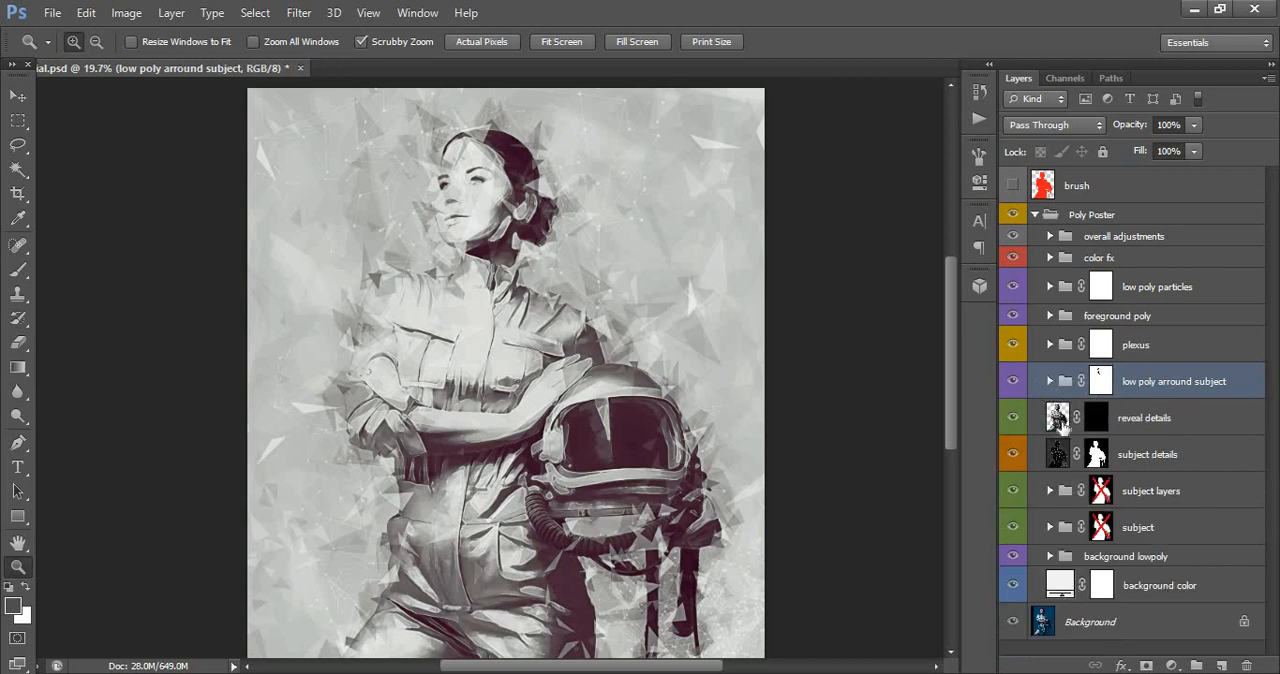
- Paint white over the woman's face on the reveal details layer mask with the soft round 260 px brush
left_click(1138, 425)
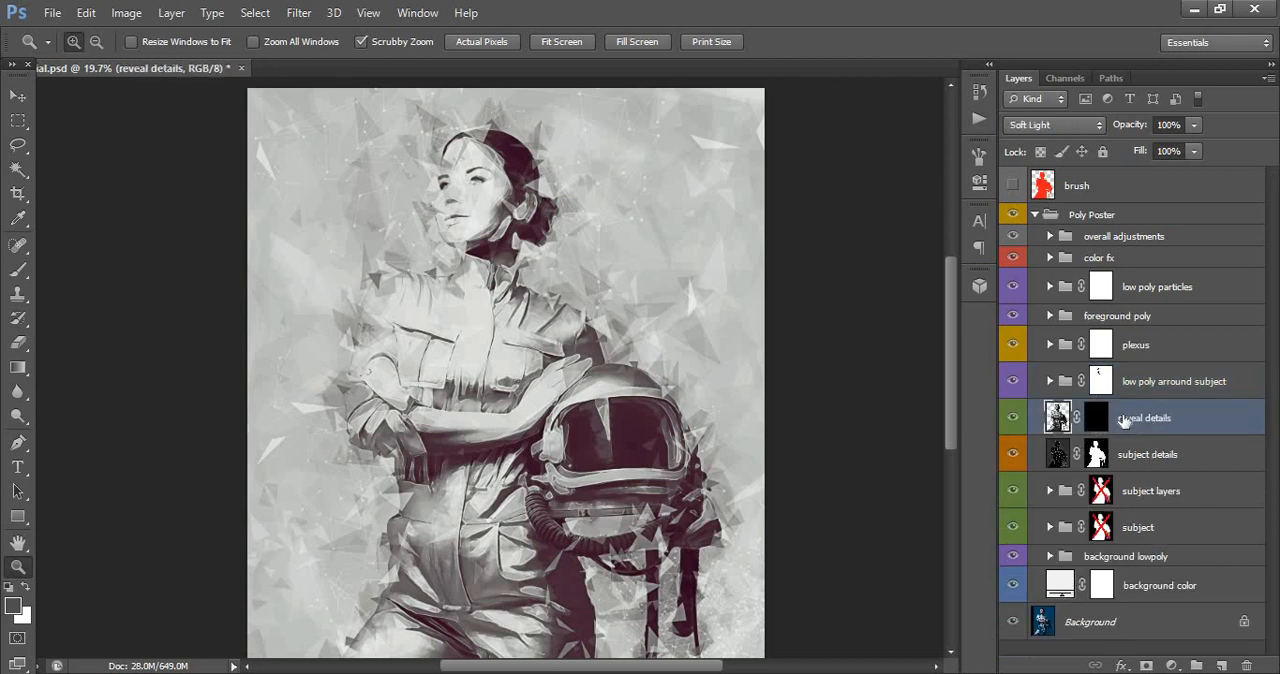
left_click(1097, 418)
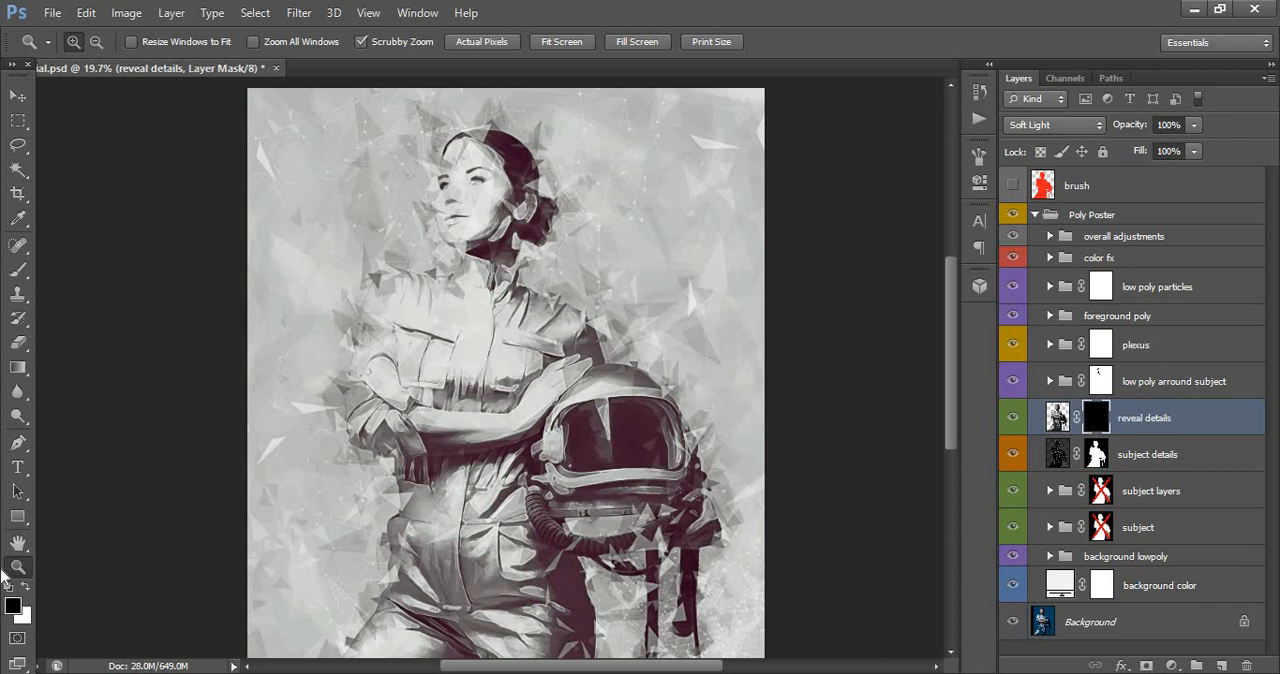
left_click_drag(459, 190, 493, 195)
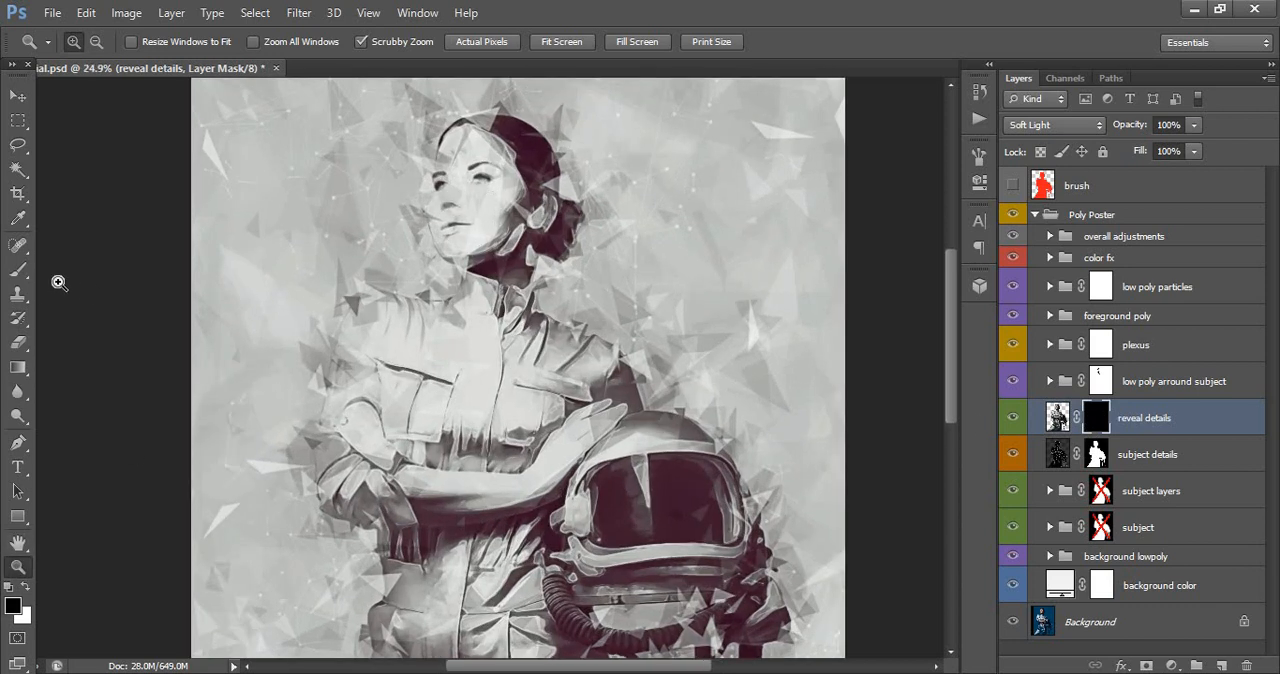
left_click(18, 270)
right_click(572, 317)
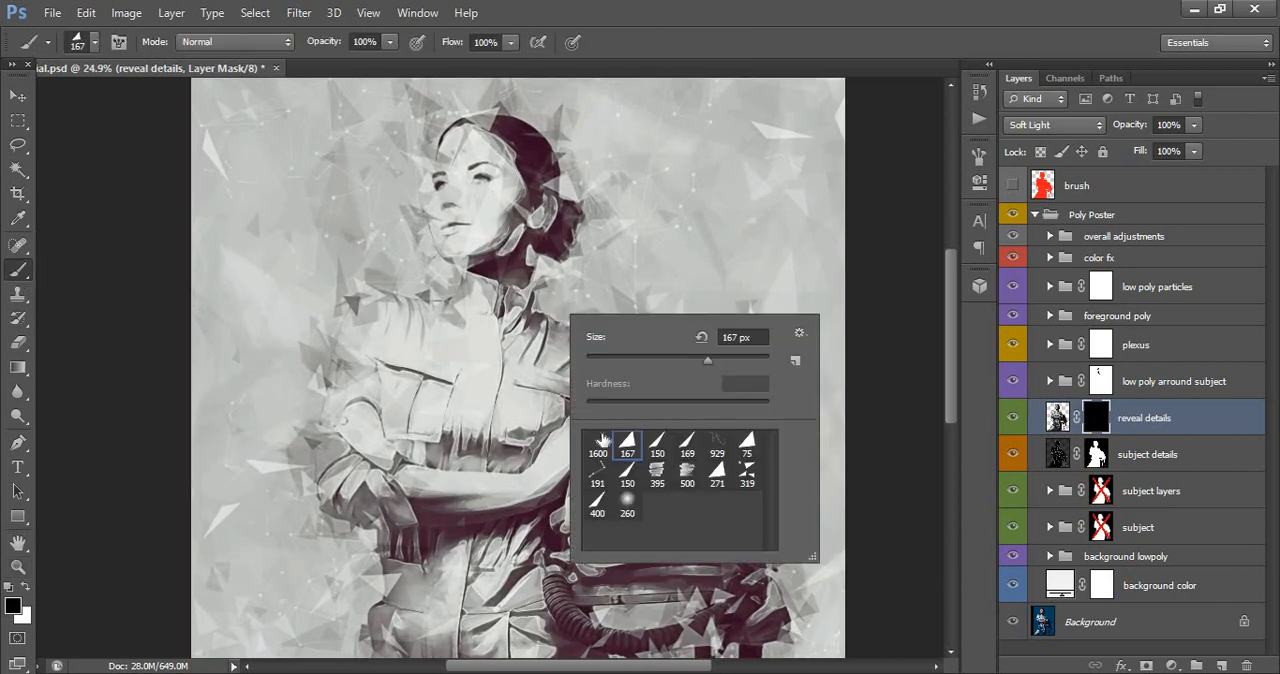
left_click(627, 503)
left_click(448, 156)
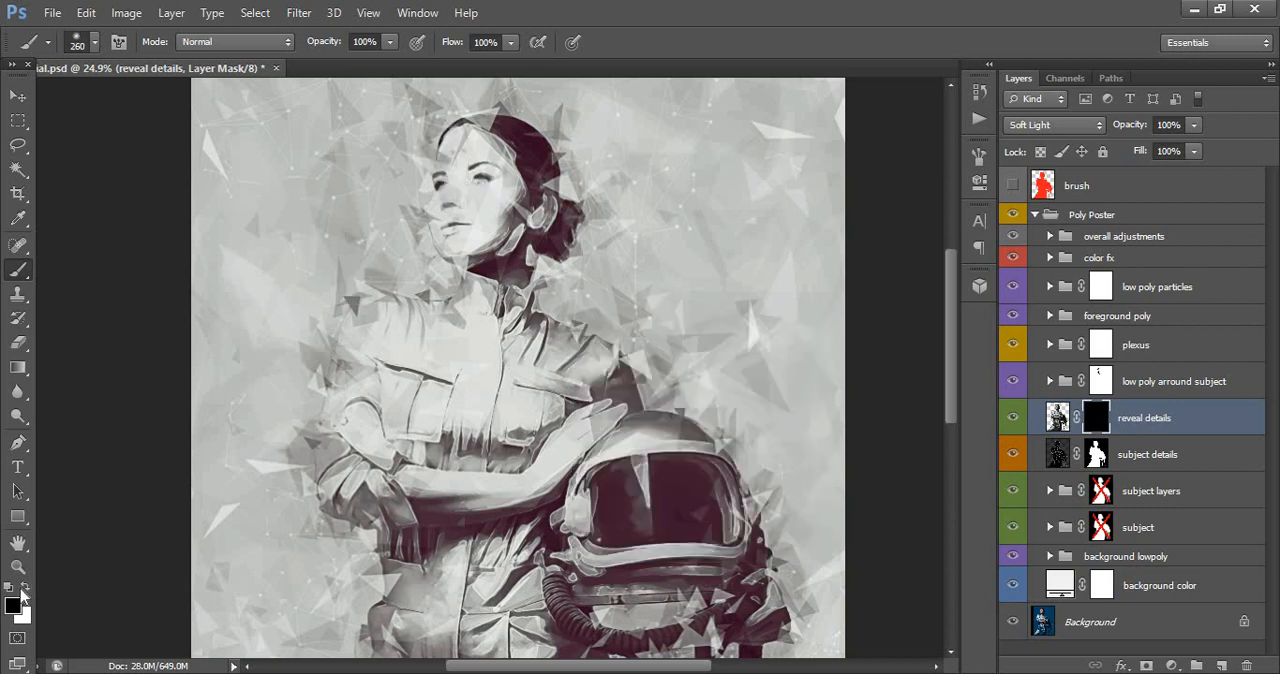
left_click(24, 589)
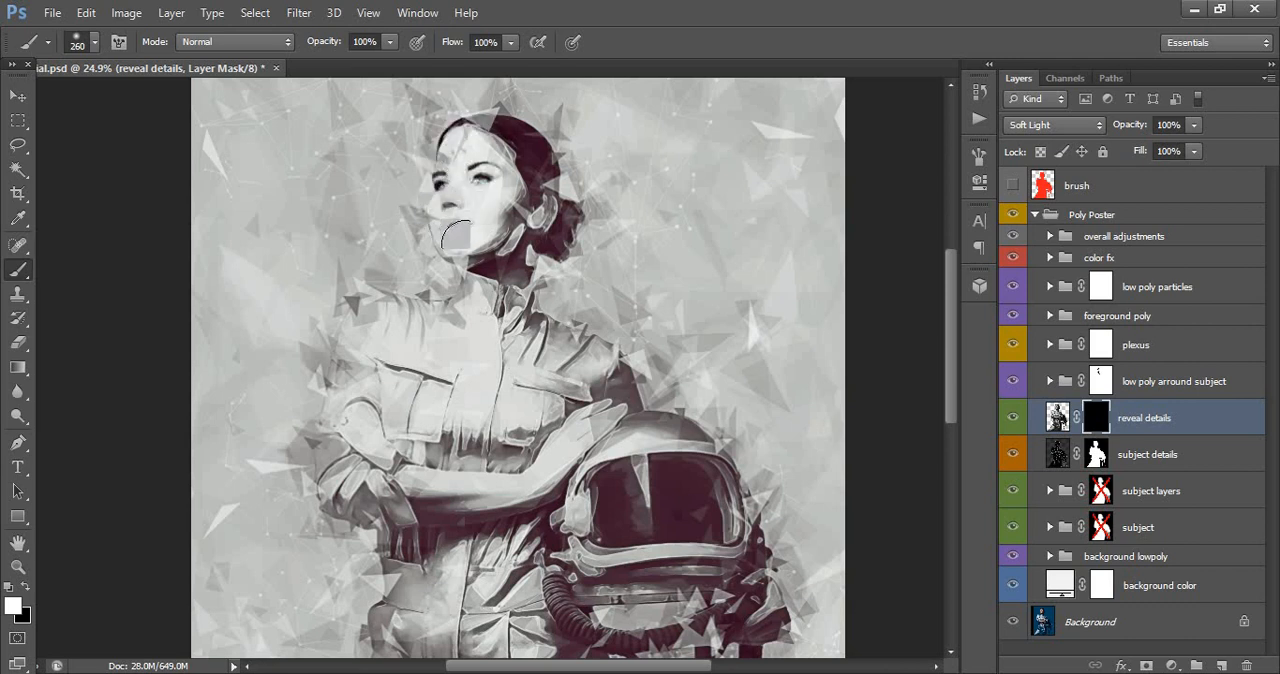
mouse_move(484, 265)
left_mouse_down()
mouse_move(440, 206)
mouse_move(449, 276)
left_mouse_up()
- Paint white over parts of the helmet and suit on the reveal details mask to bring out their details
scroll(527, 357, "down", 5)
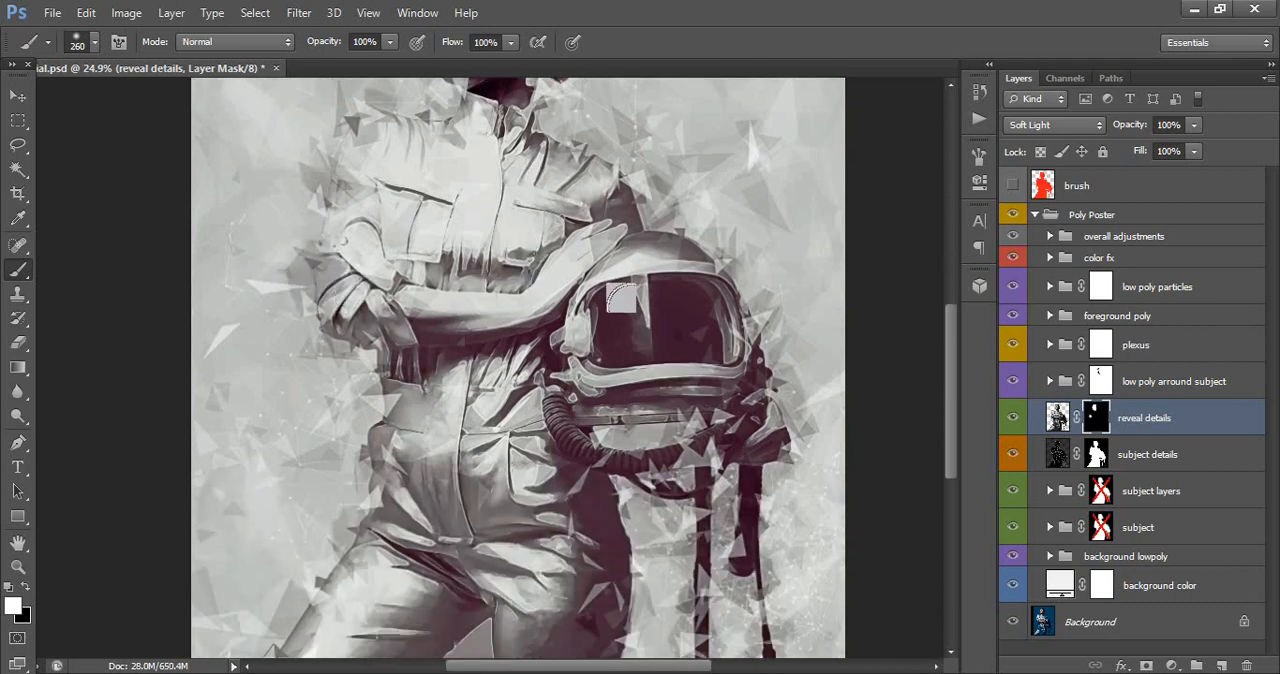
scroll(660, 420, "down", 5)
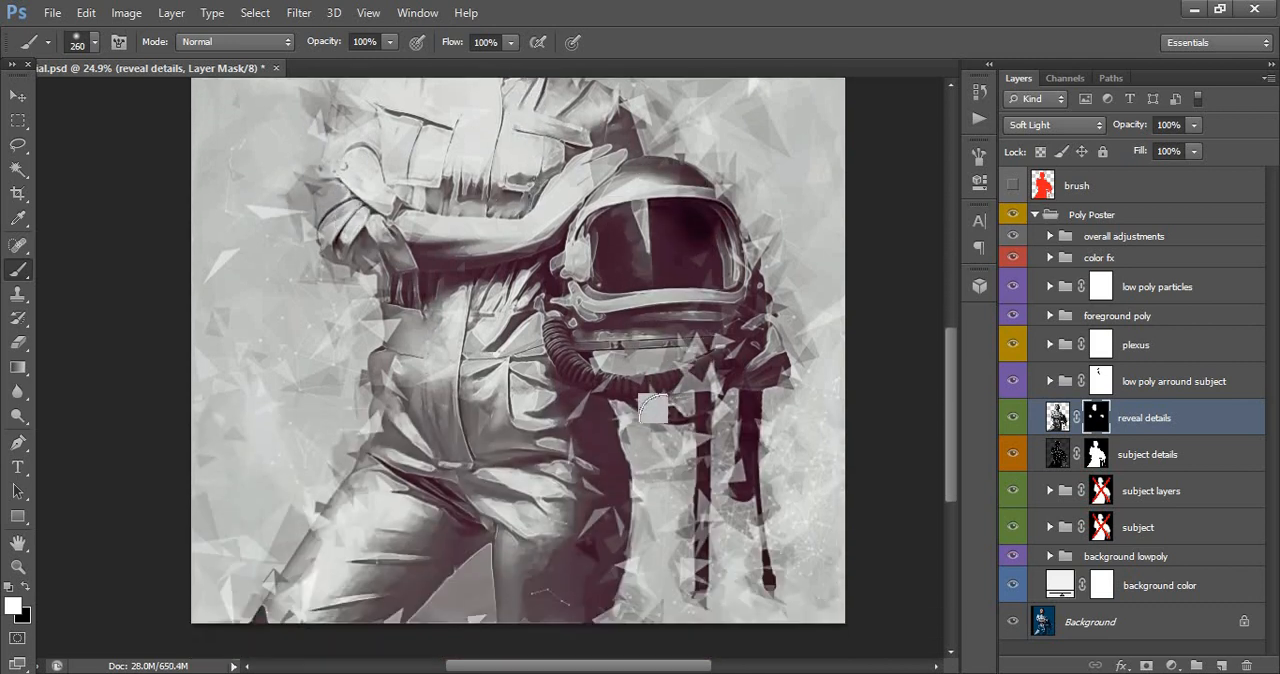
scroll(455, 358, "up", 7)
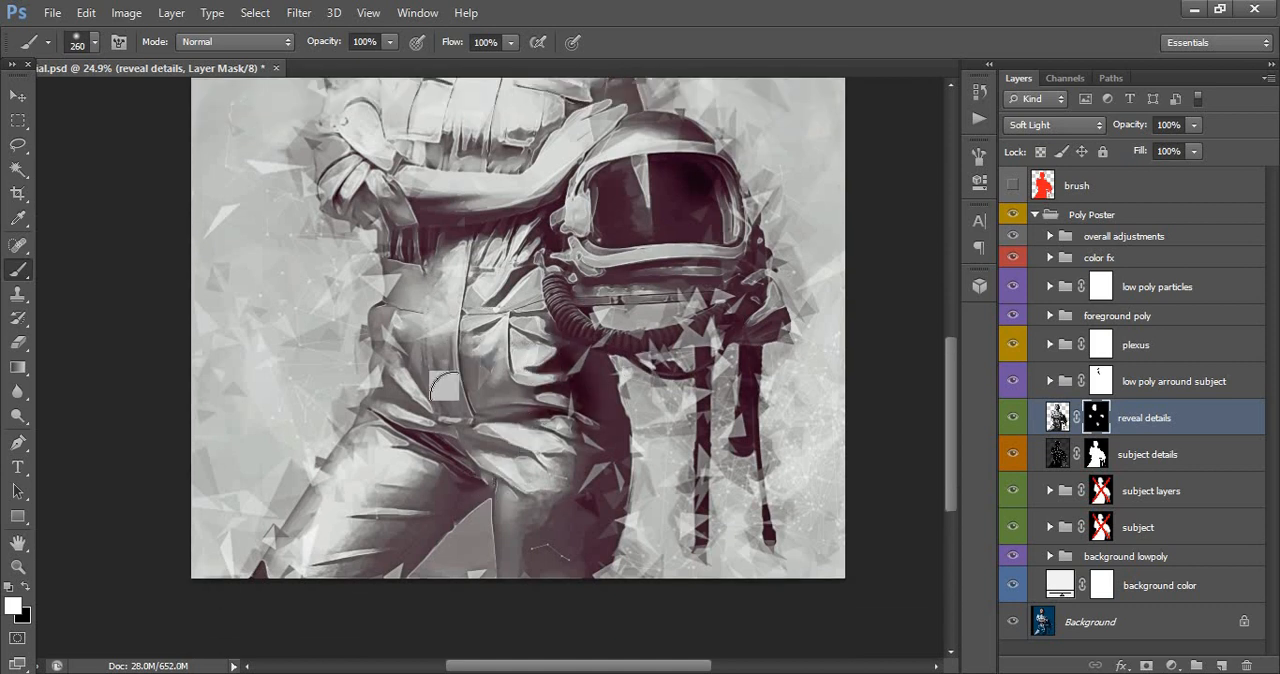
scroll(455, 358, "up", 4)
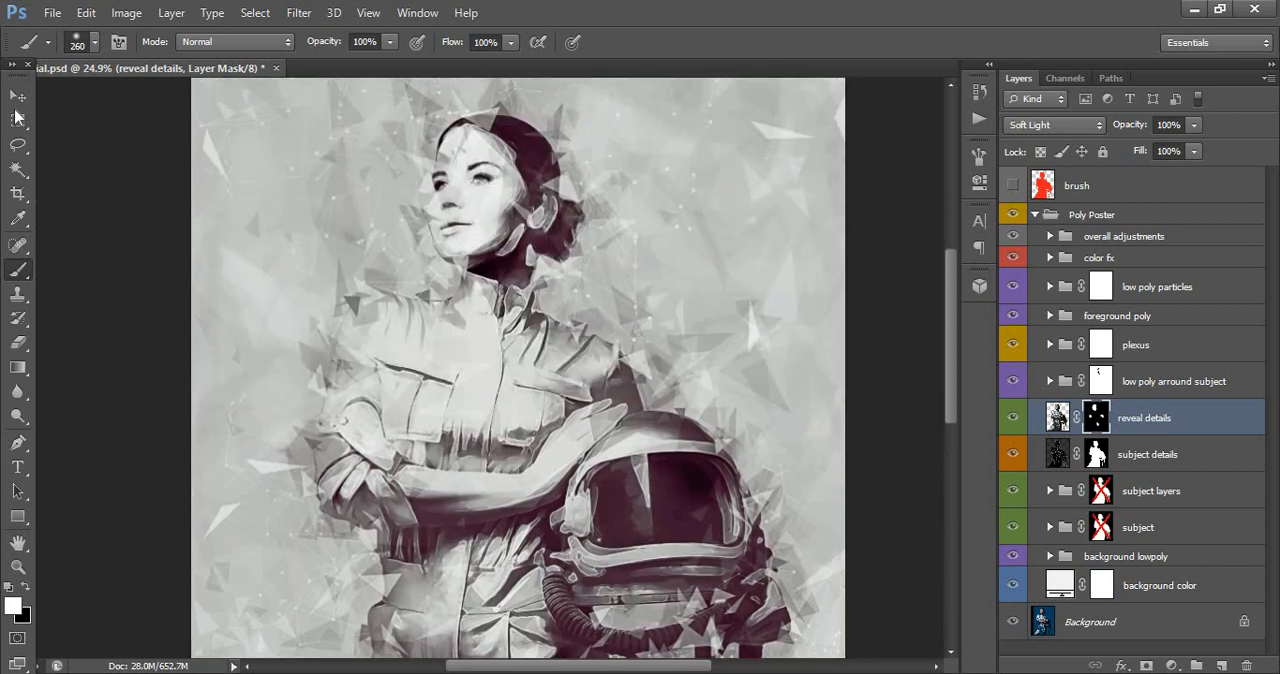
- Hide and show the reveal details layer repeatedly to compare the portrait with and without the painted details
left_click(18, 95)
left_click(1012, 420)
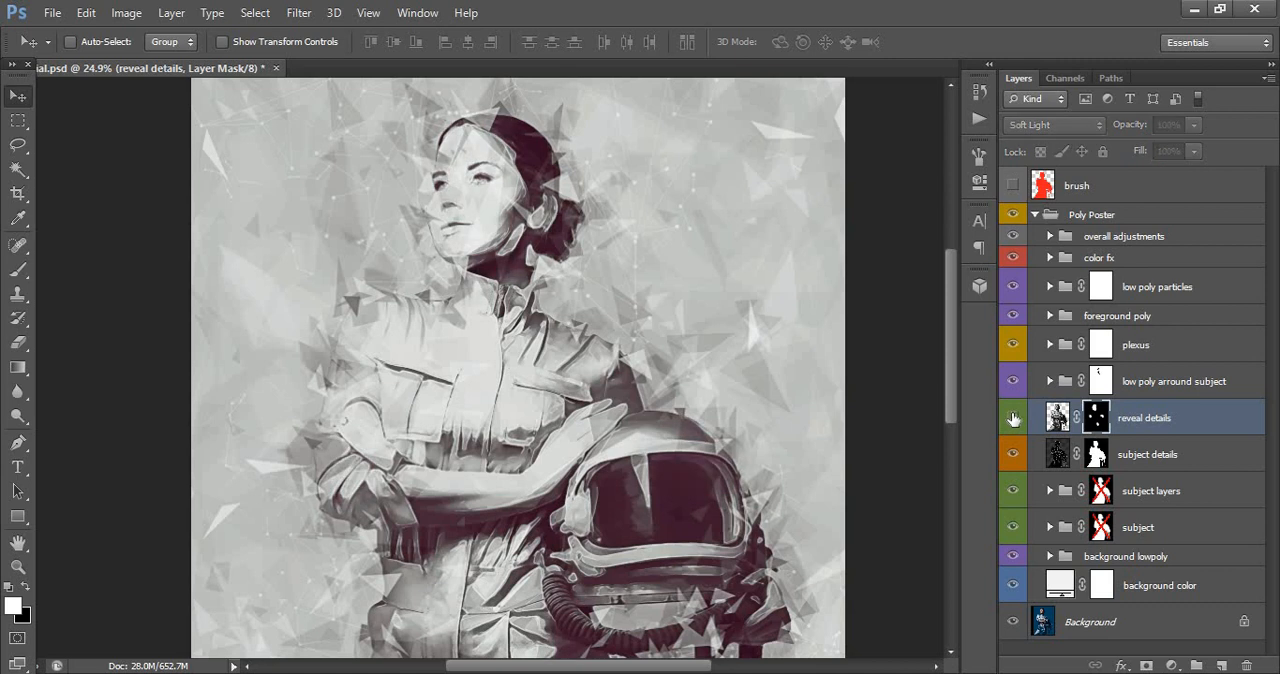
left_click(1011, 418)
left_click(1011, 418)
left_click(1011, 418)
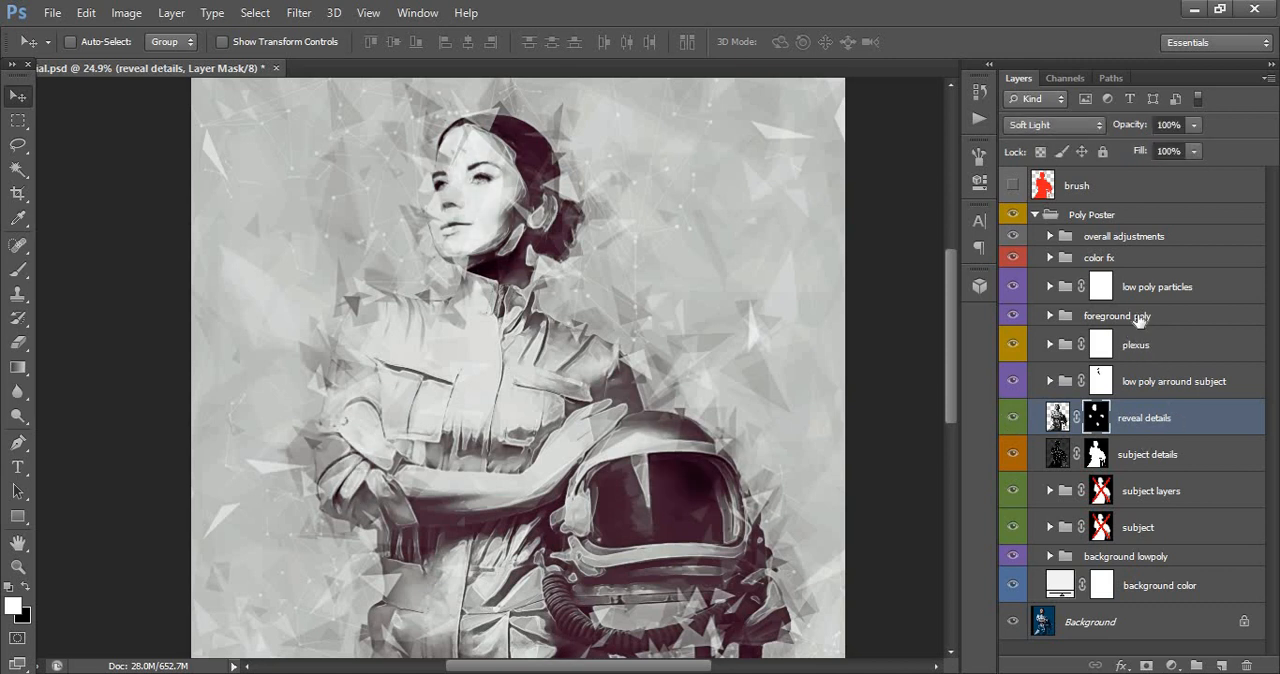
- Expand the foreground poly group to view its layers, and collapse it again
left_click(1064, 318)
left_click(1050, 316)
scroll(1052, 320, "down", 1)
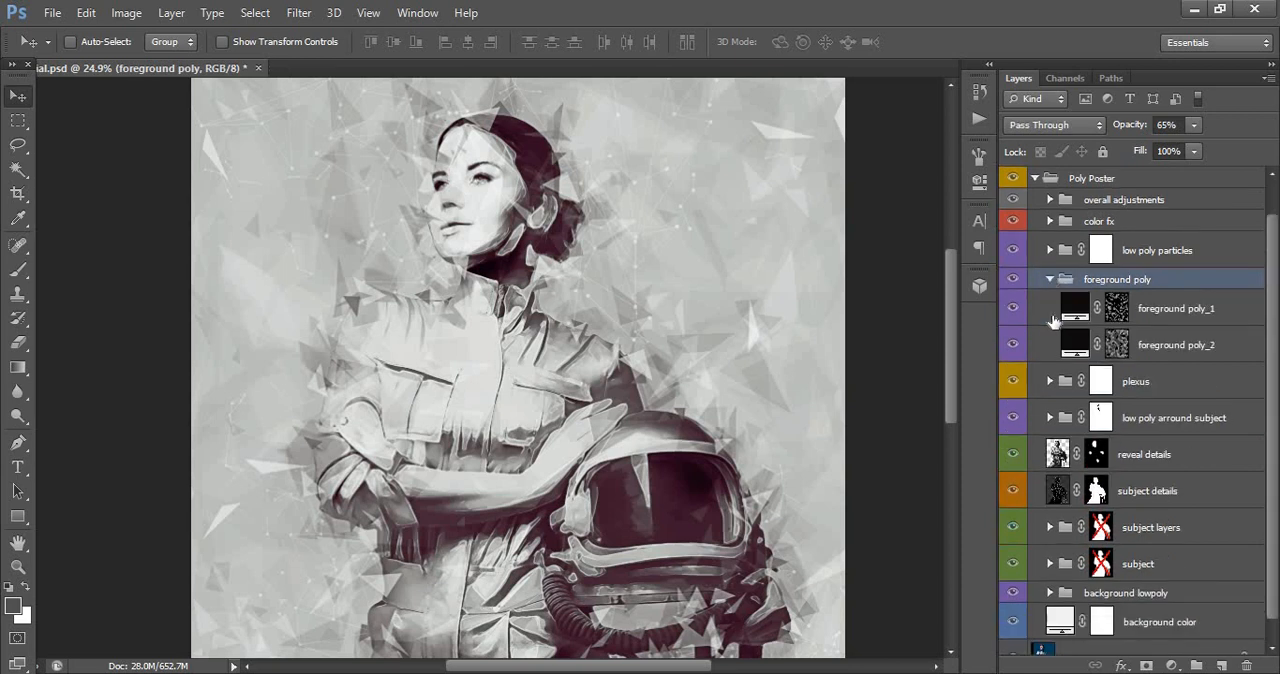
left_click(1050, 281)
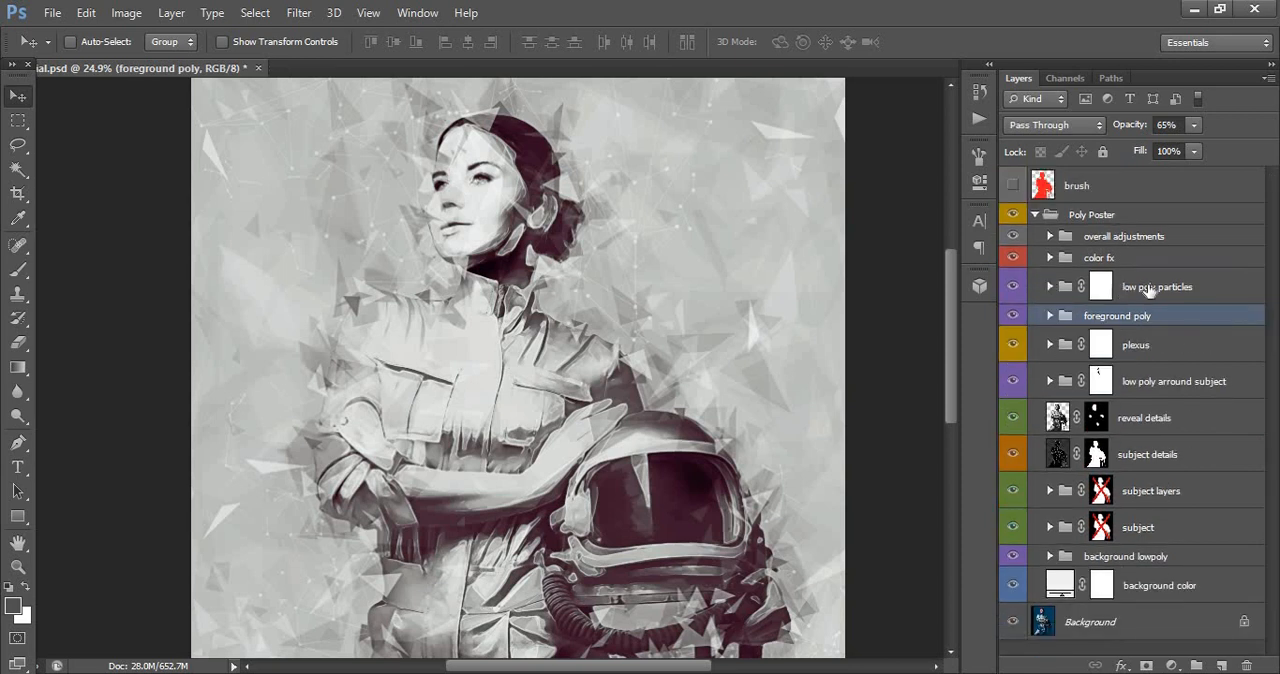
- Expand the low poly particles group and toggle the visibility of its particles layers to examine their effect on the poster
left_click(1137, 287)
left_click(1049, 287)
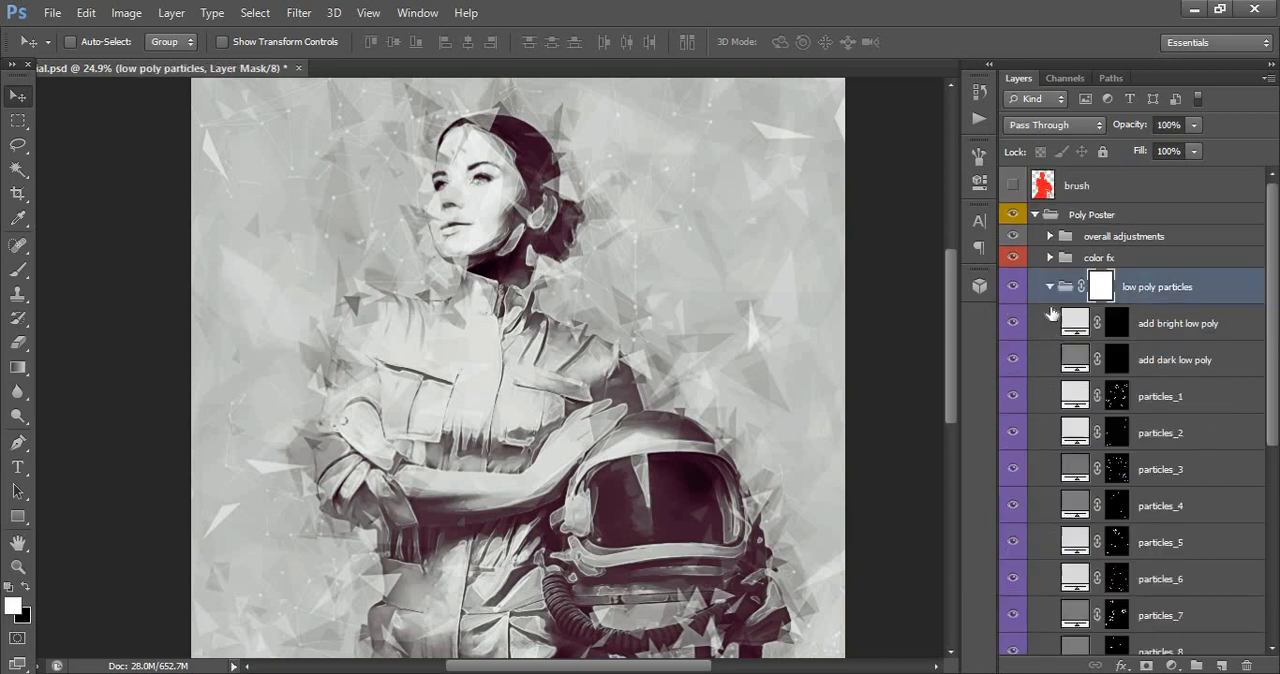
scroll(1150, 380, "down", 4)
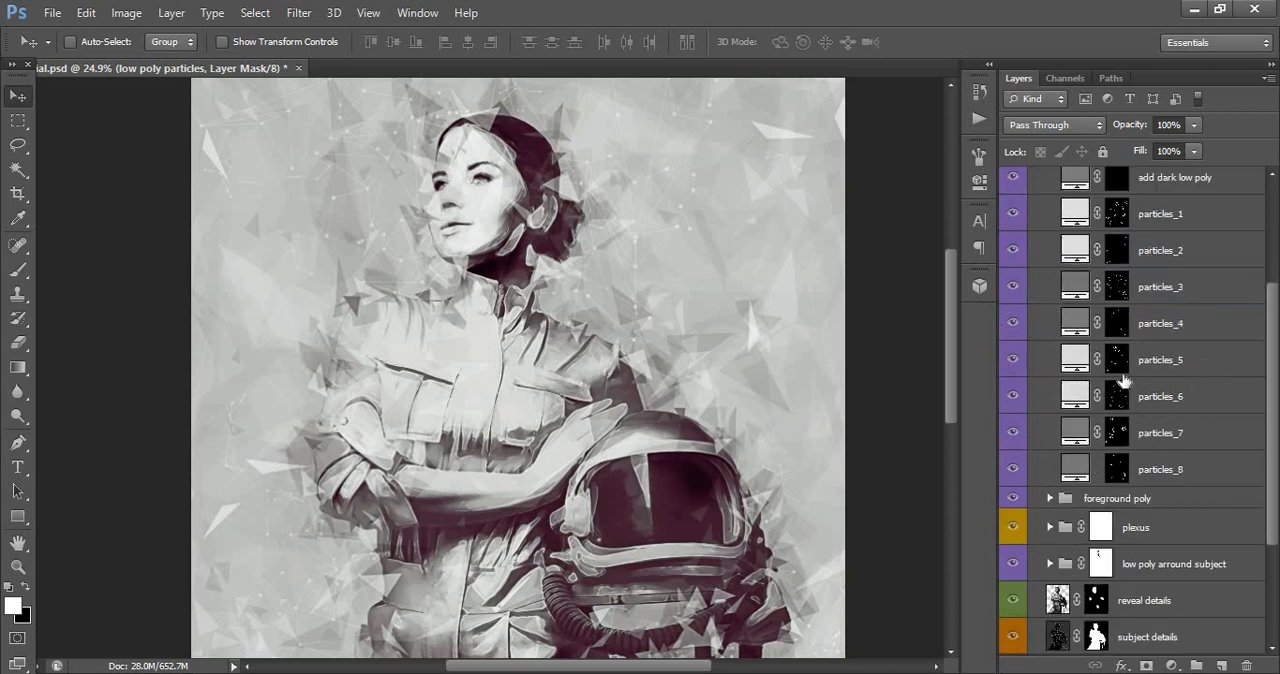
left_click(1013, 251)
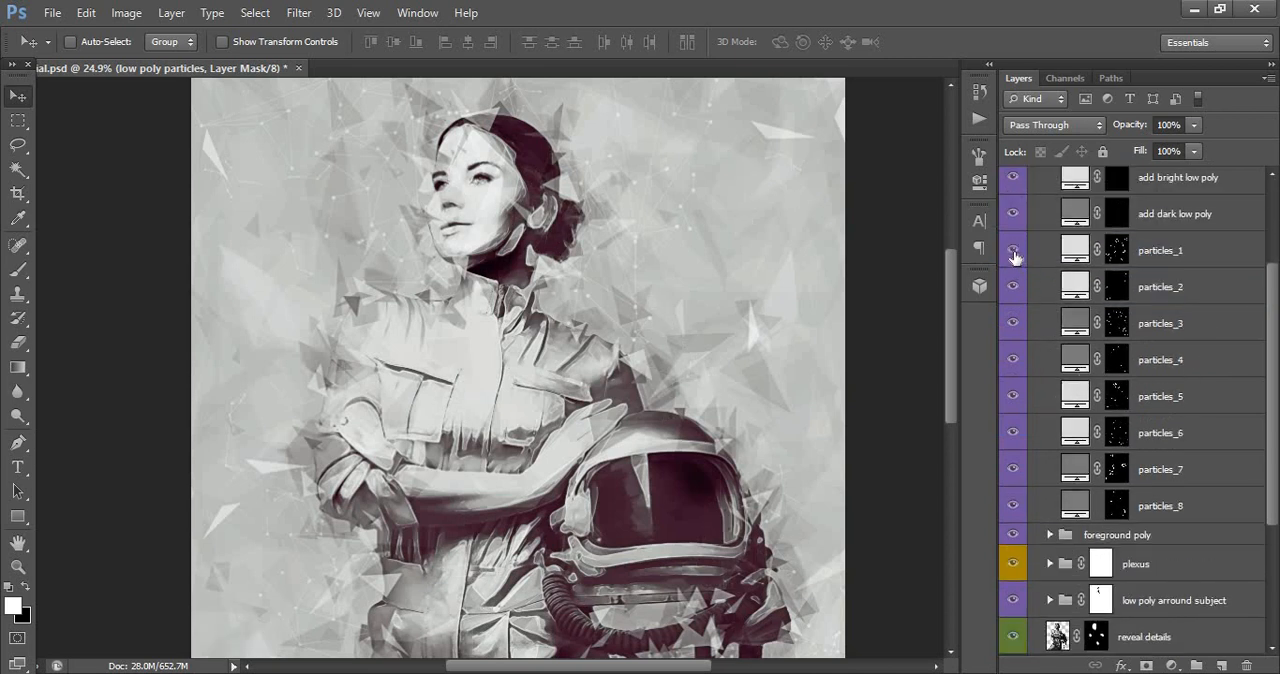
left_click(1013, 288)
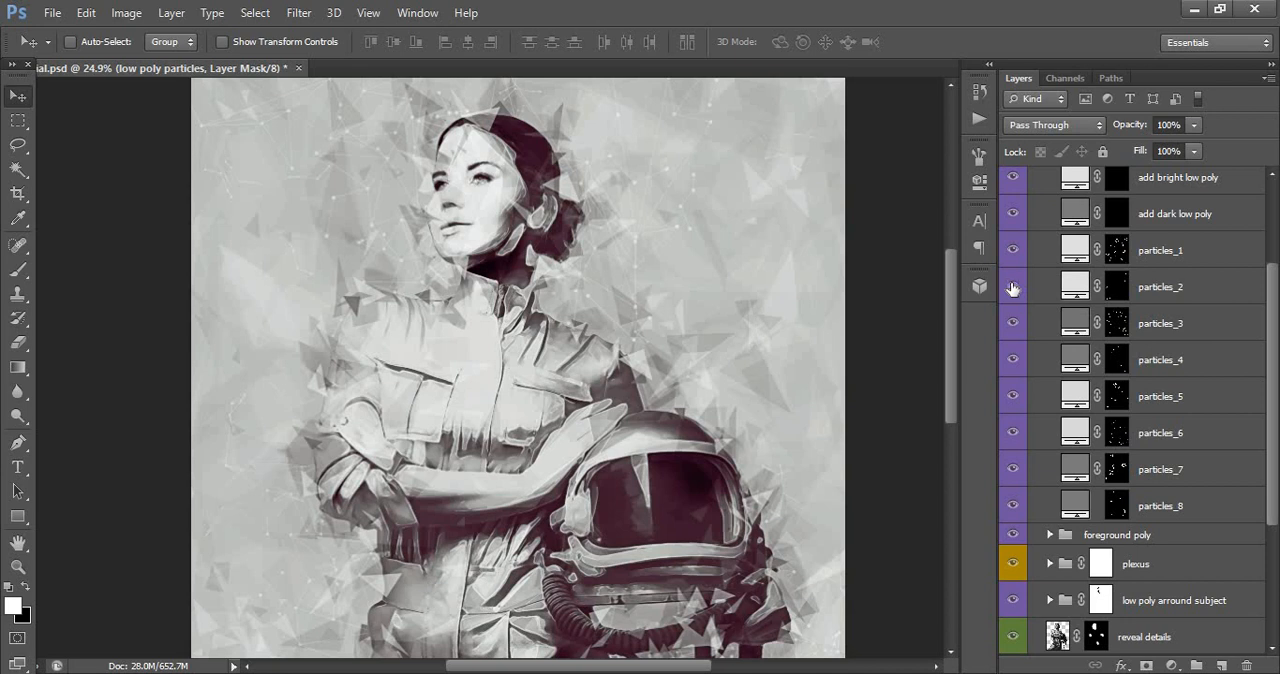
left_click(1013, 328)
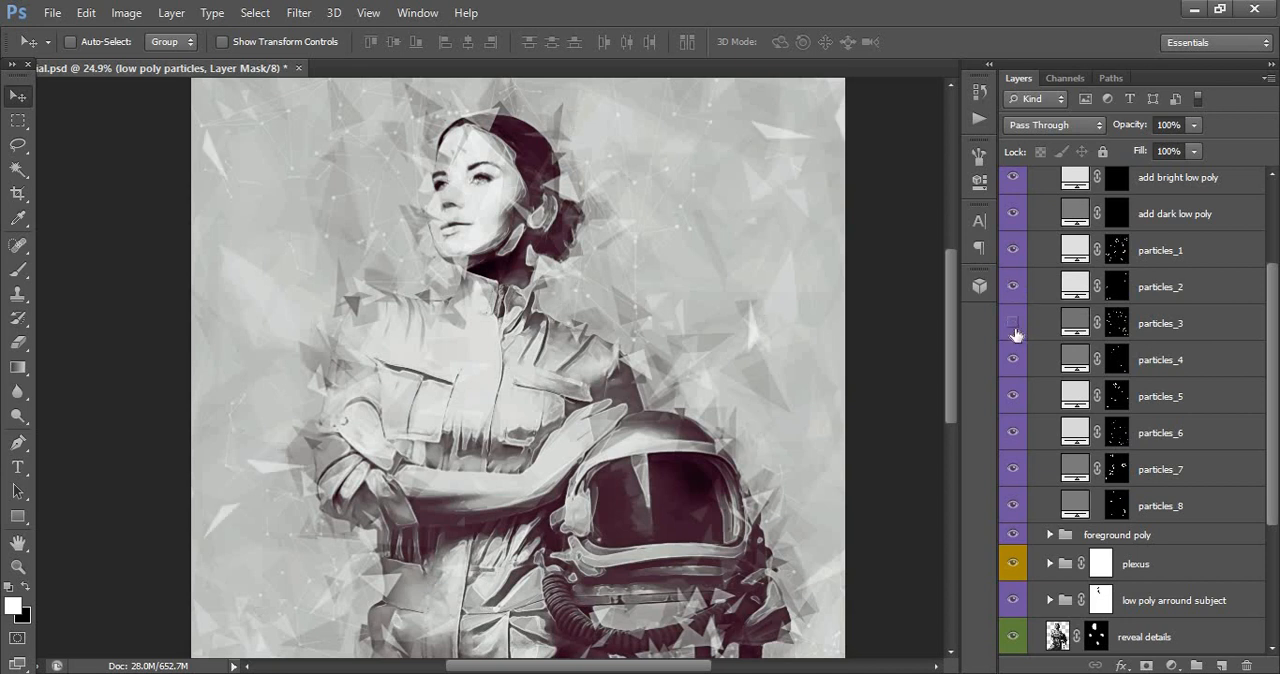
left_click(1013, 328)
left_click(1013, 360)
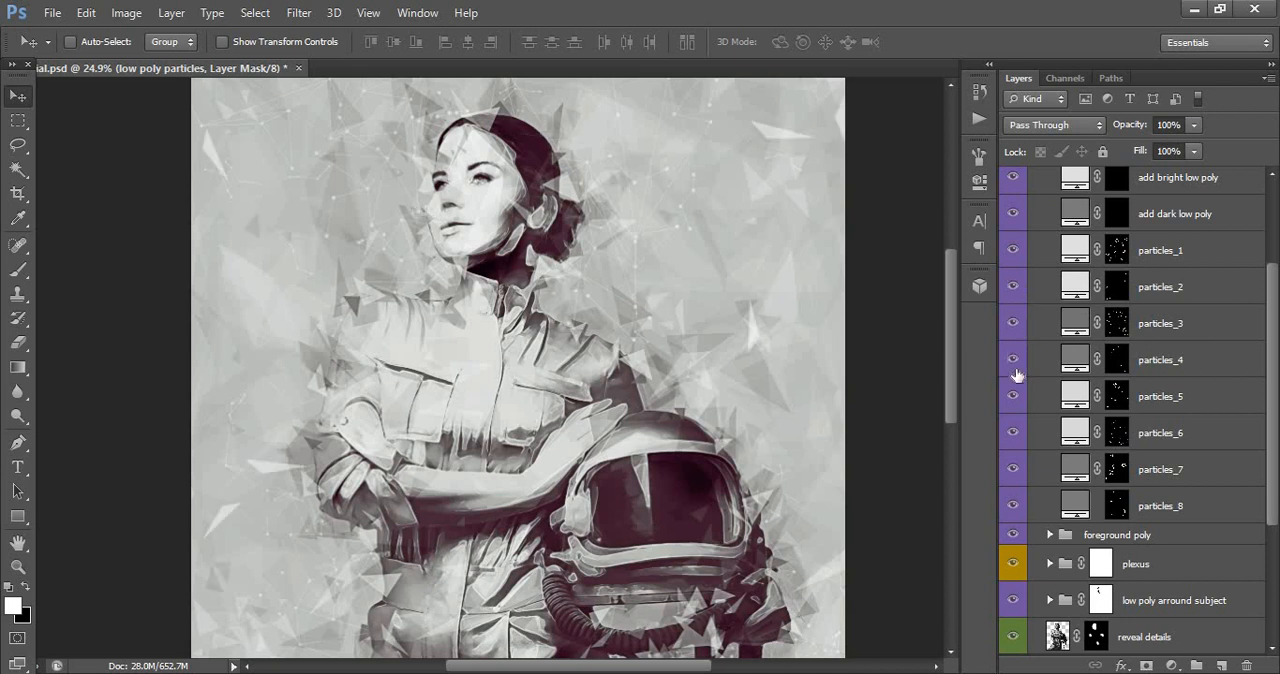
left_click(1012, 397)
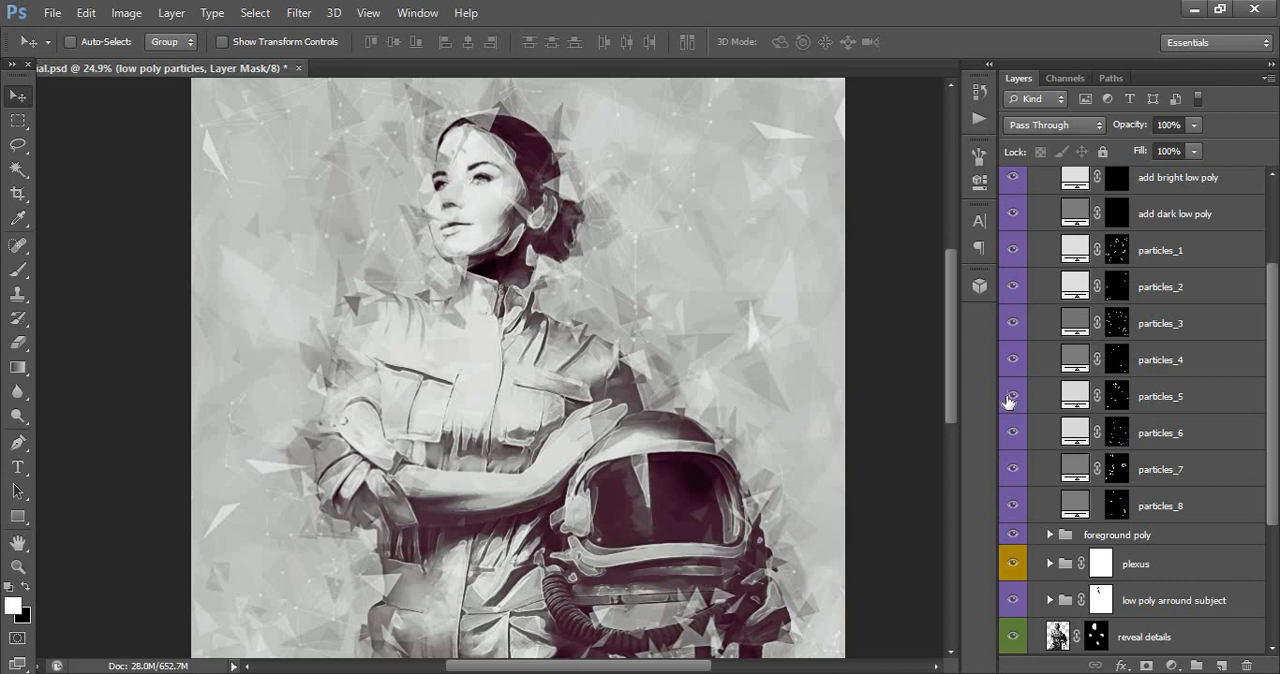
left_click(1011, 397)
left_click(1016, 468)
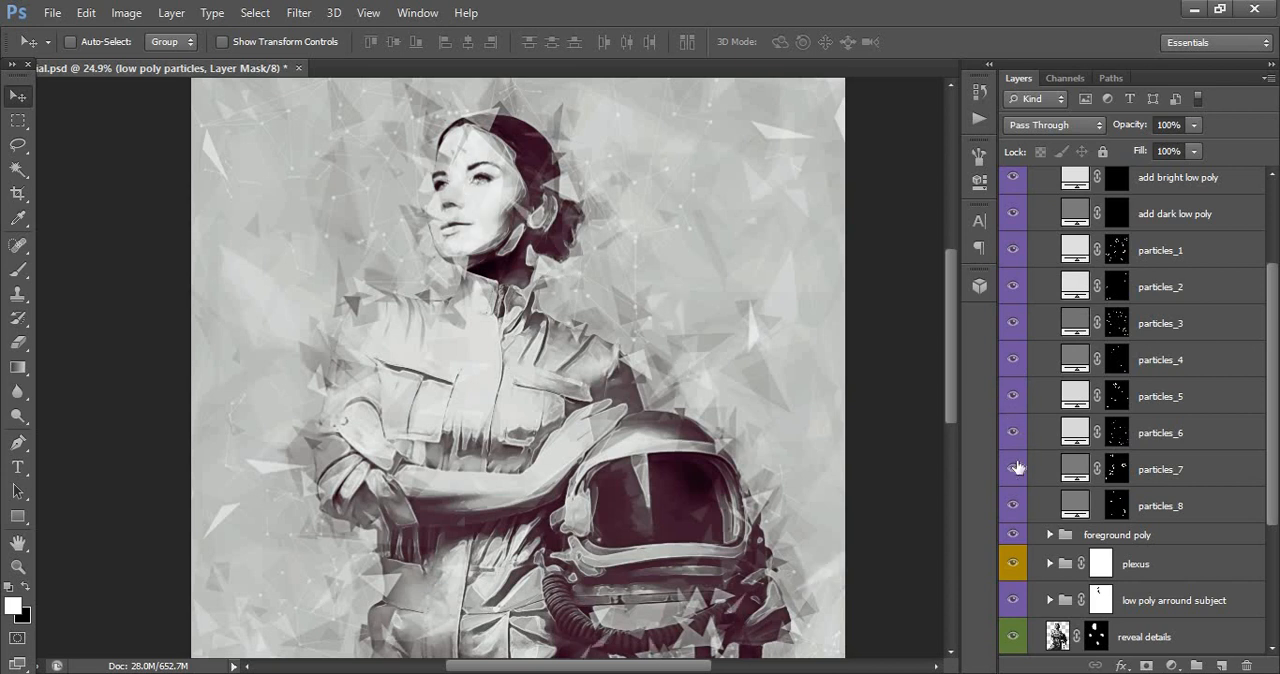
left_click(1013, 469)
left_click(1012, 506)
left_click(25, 570)
left_click_drag(513, 383, 445, 373)
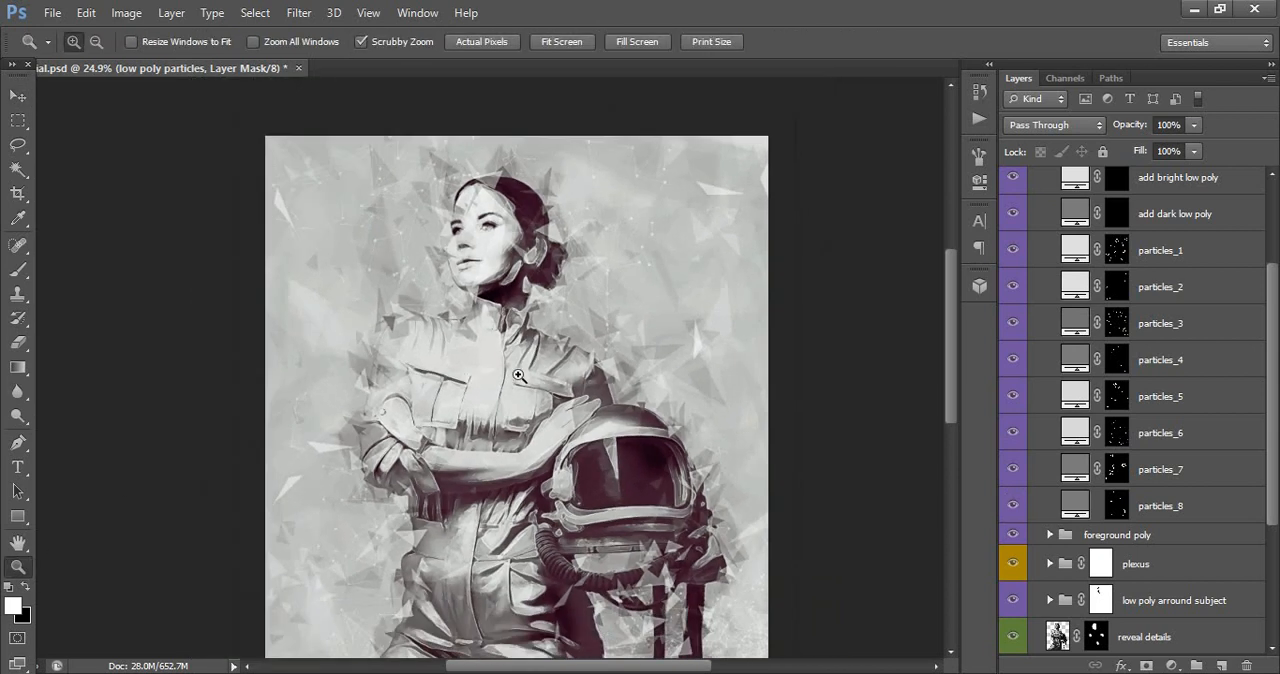
- Paint white shards on the add bright low poly mask with the 150 px shard brush, and compare with the layer hidden
scroll(1157, 351, "up", 1)
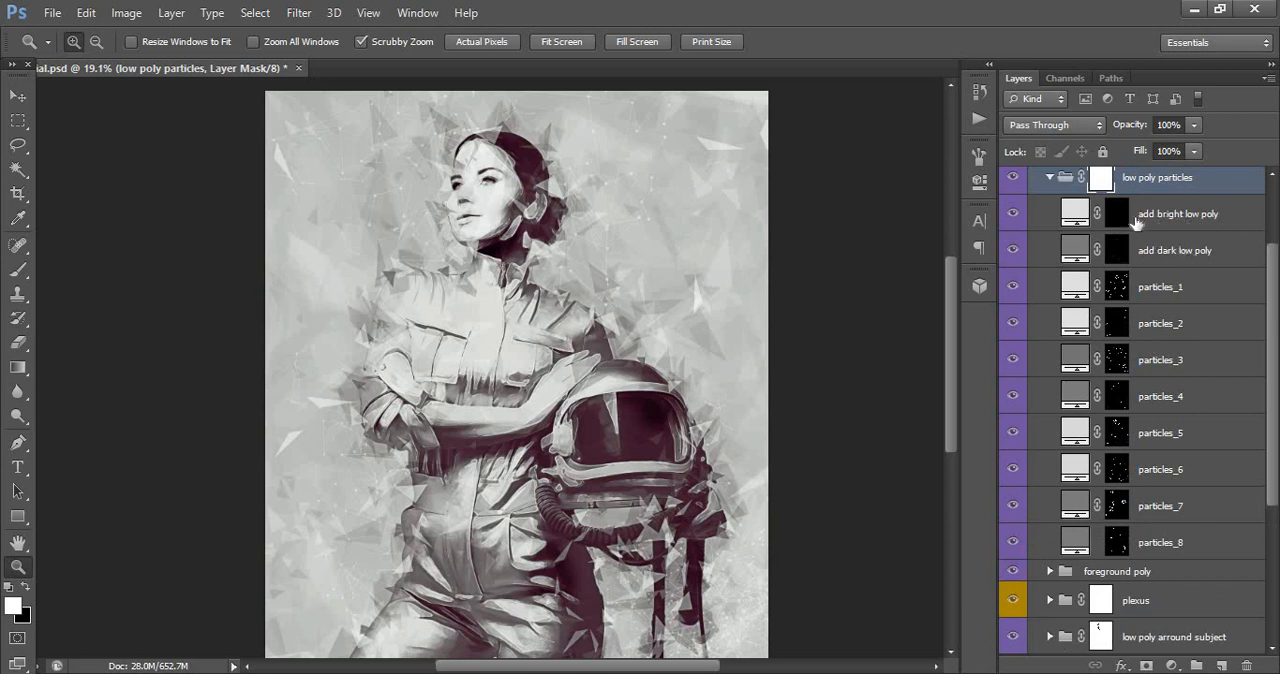
left_click(1117, 215)
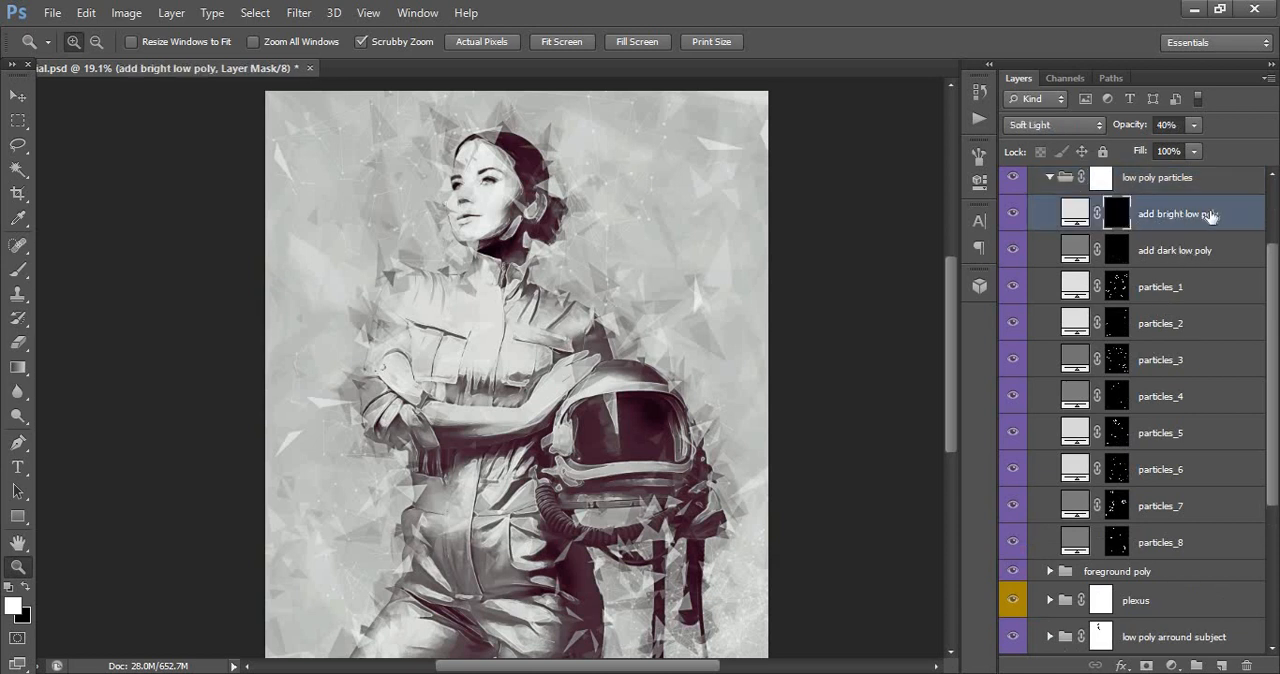
left_click(16, 270)
right_click(512, 200)
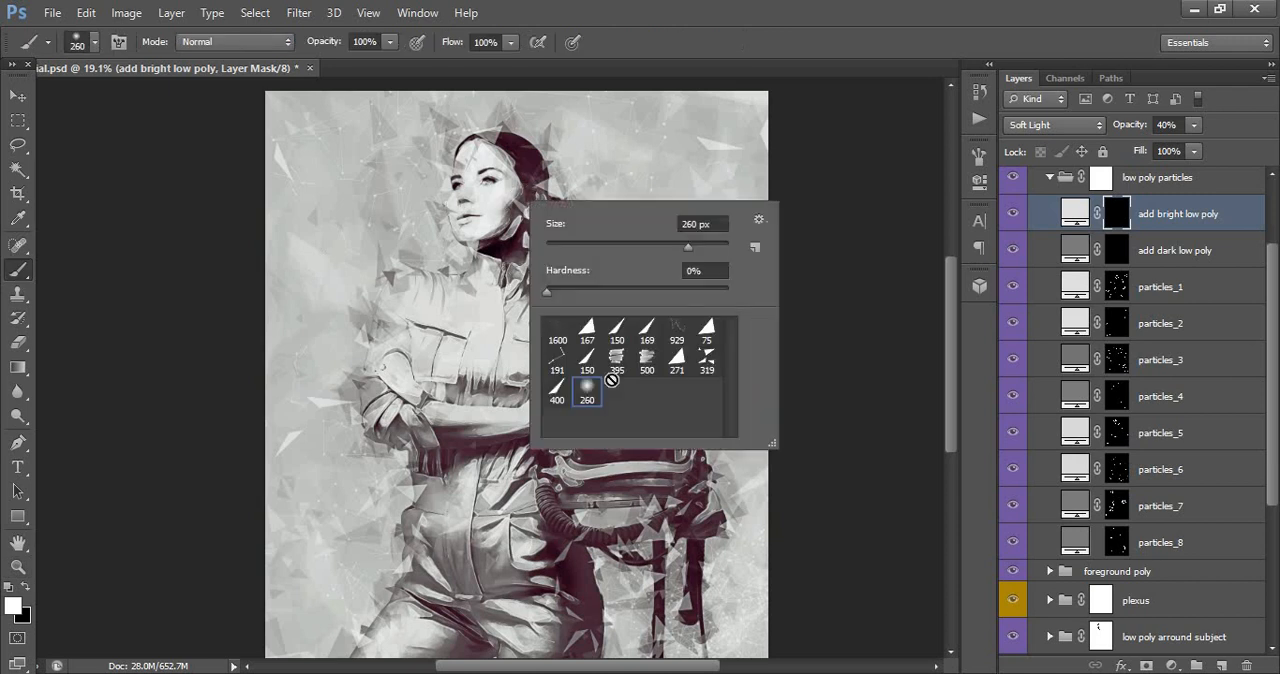
left_click(617, 333)
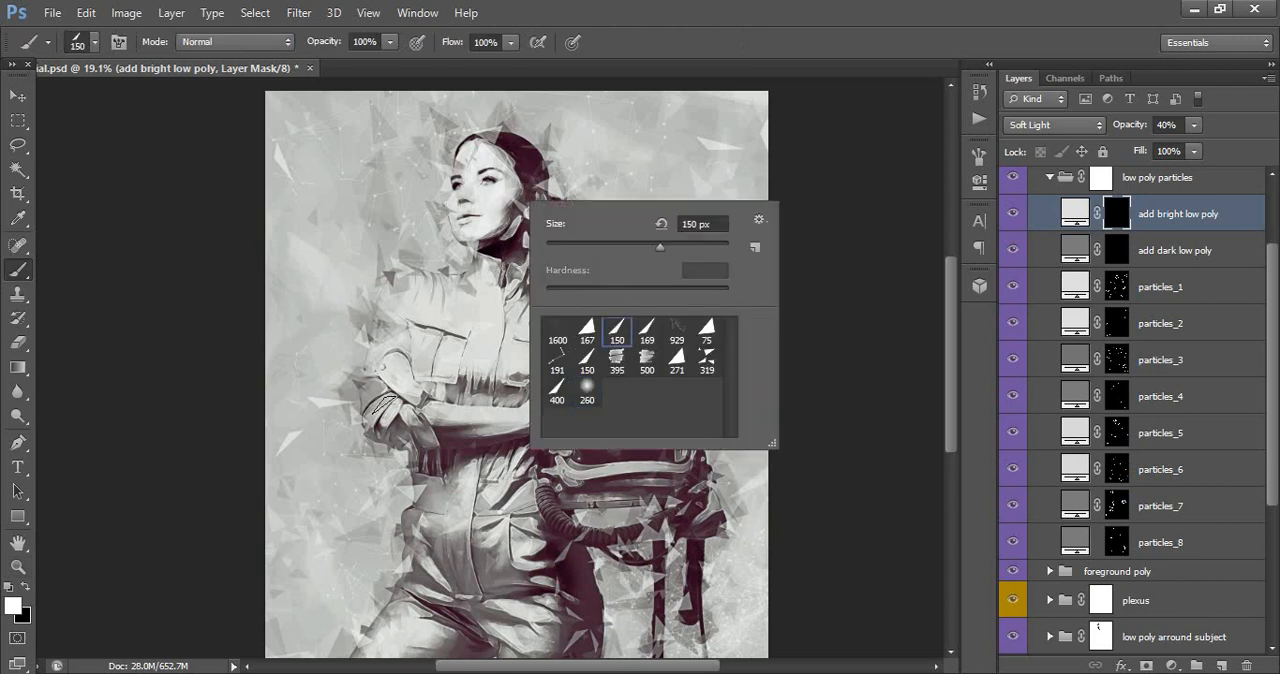
key("Return")
left_click(13, 604)
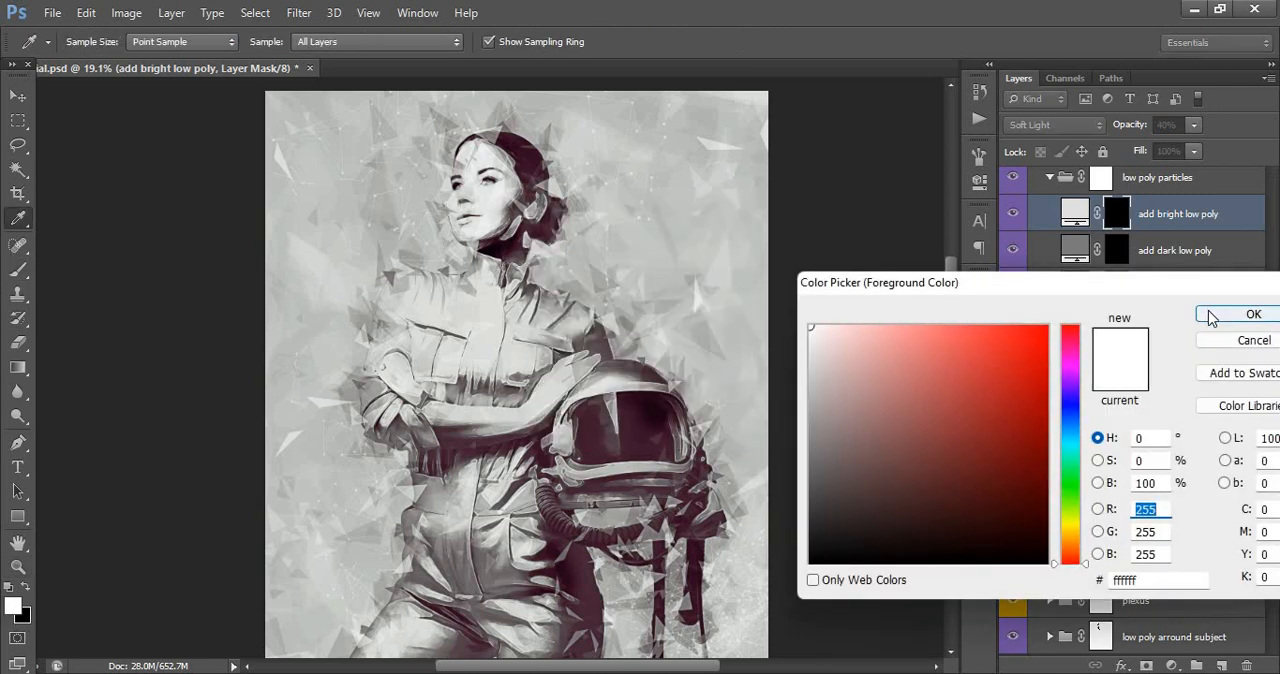
key("Return")
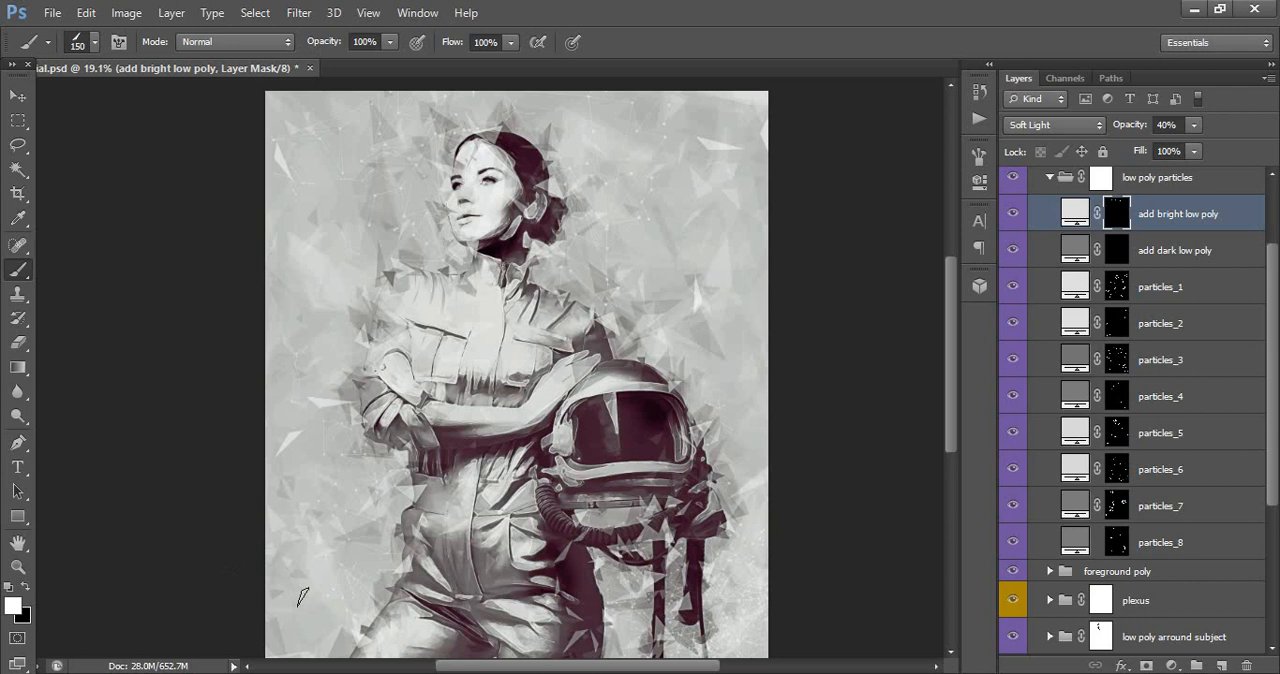
left_click(1013, 214)
left_click(1013, 214)
- Add more bright triangles around the poster background on the add bright low poly mask with the 167 px triangle brush
right_click(684, 140)
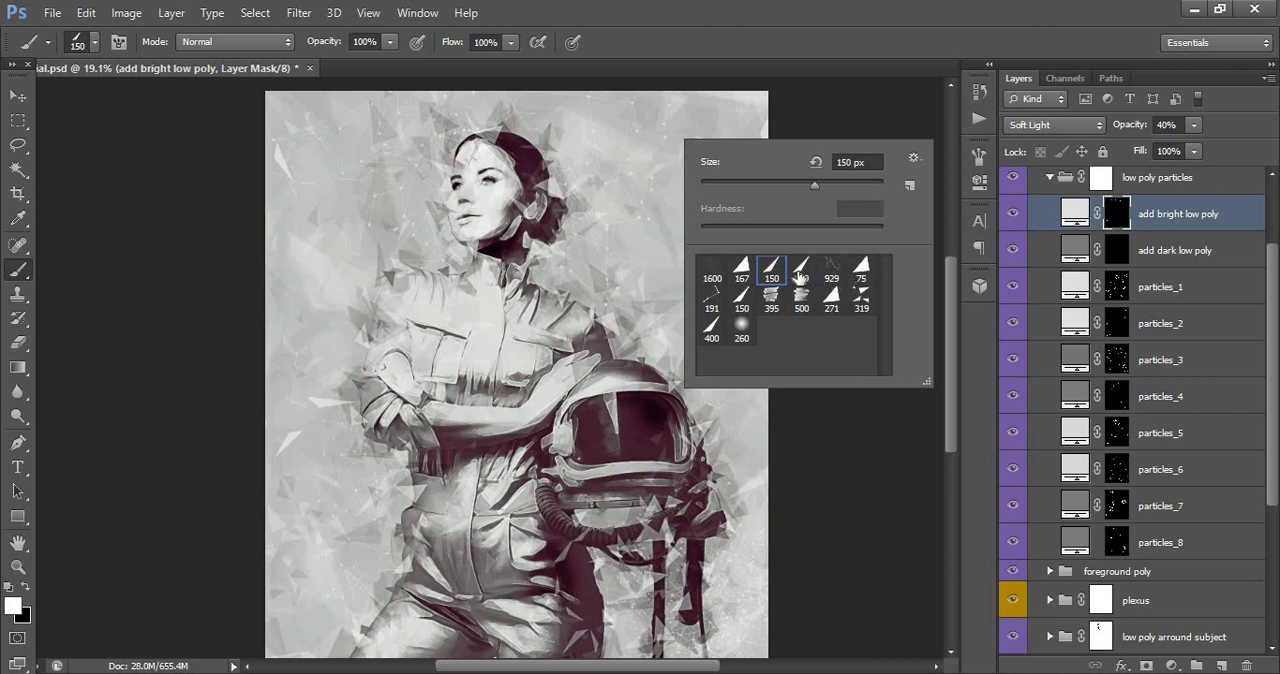
left_click(741, 268)
left_click(626, 133)
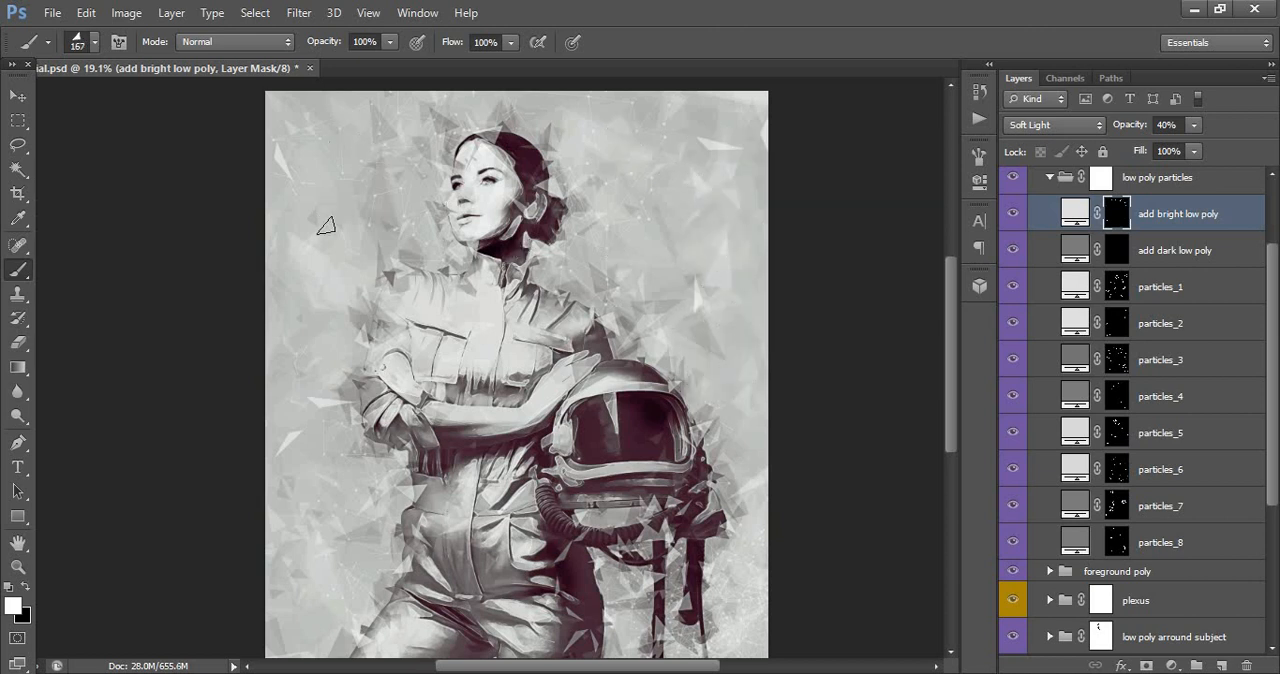
scroll(307, 380, "down", 2)
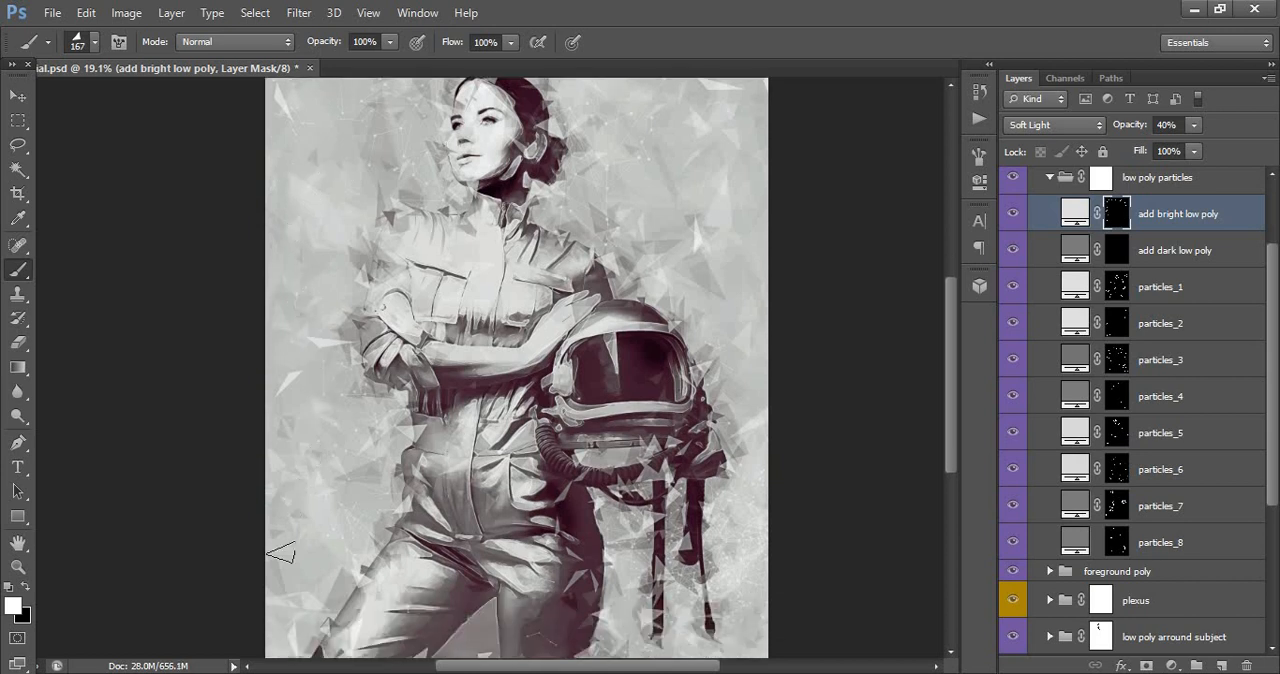
left_click(305, 589)
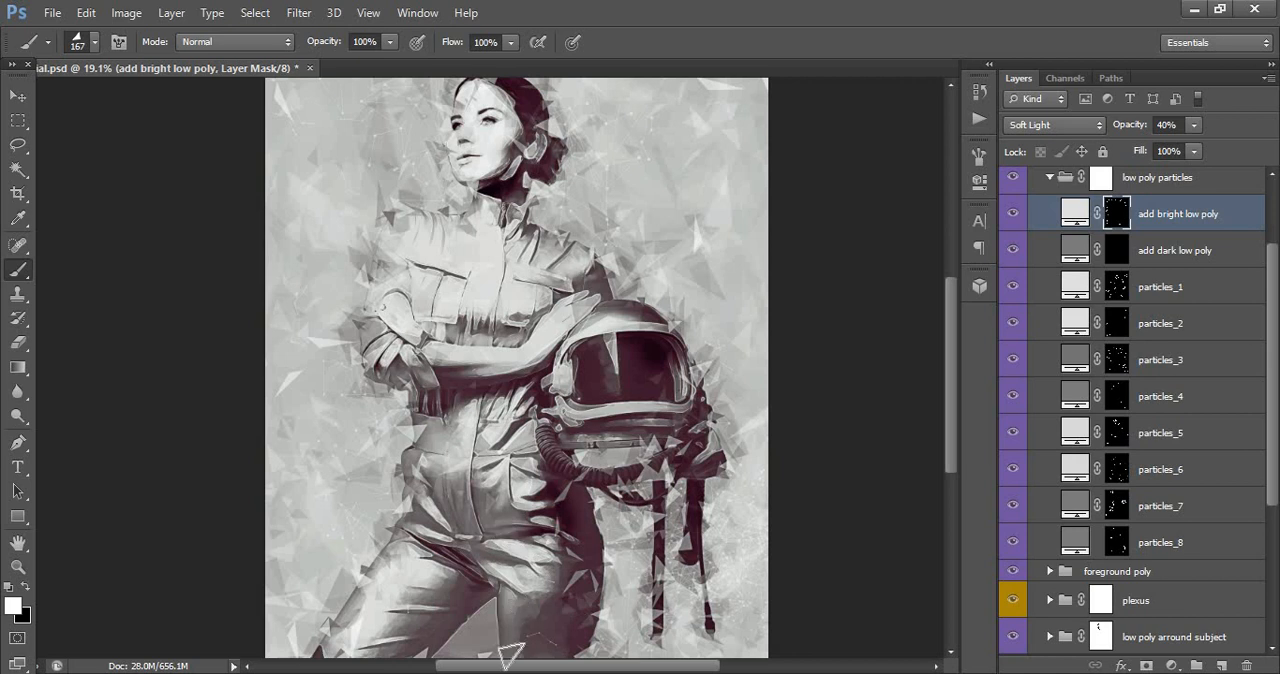
scroll(420, 630, "left", 10)
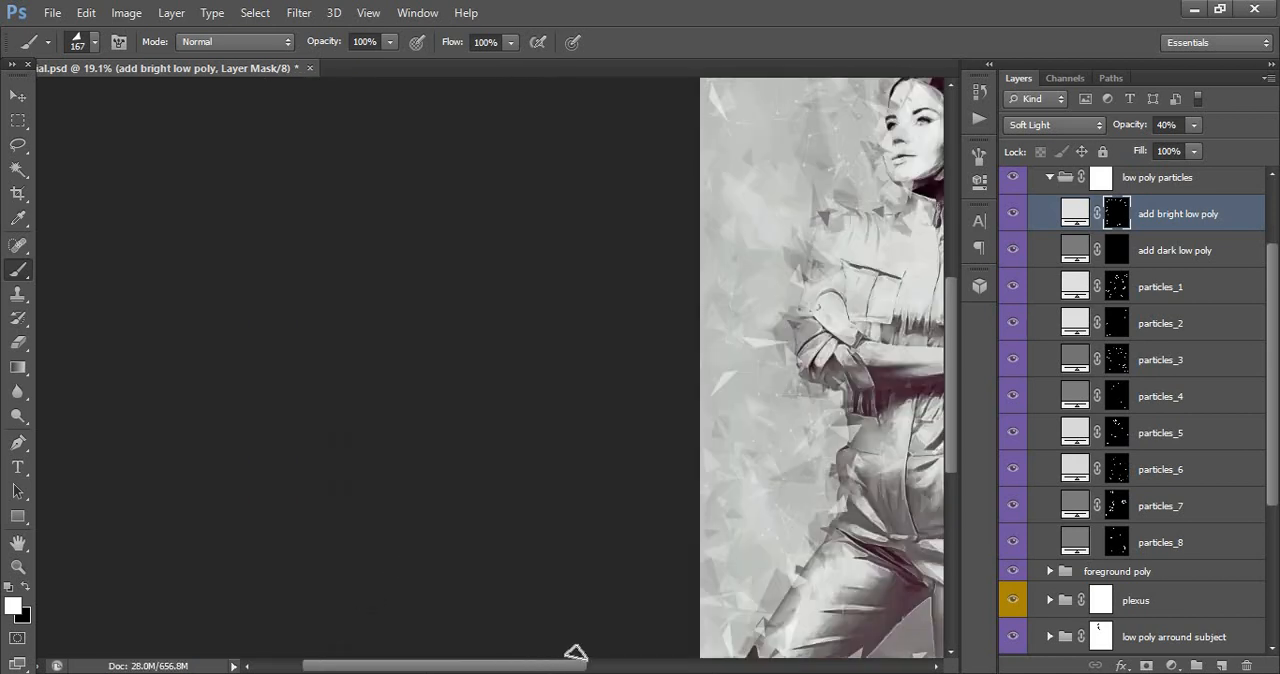
left_click_drag(574, 666, 700, 657)
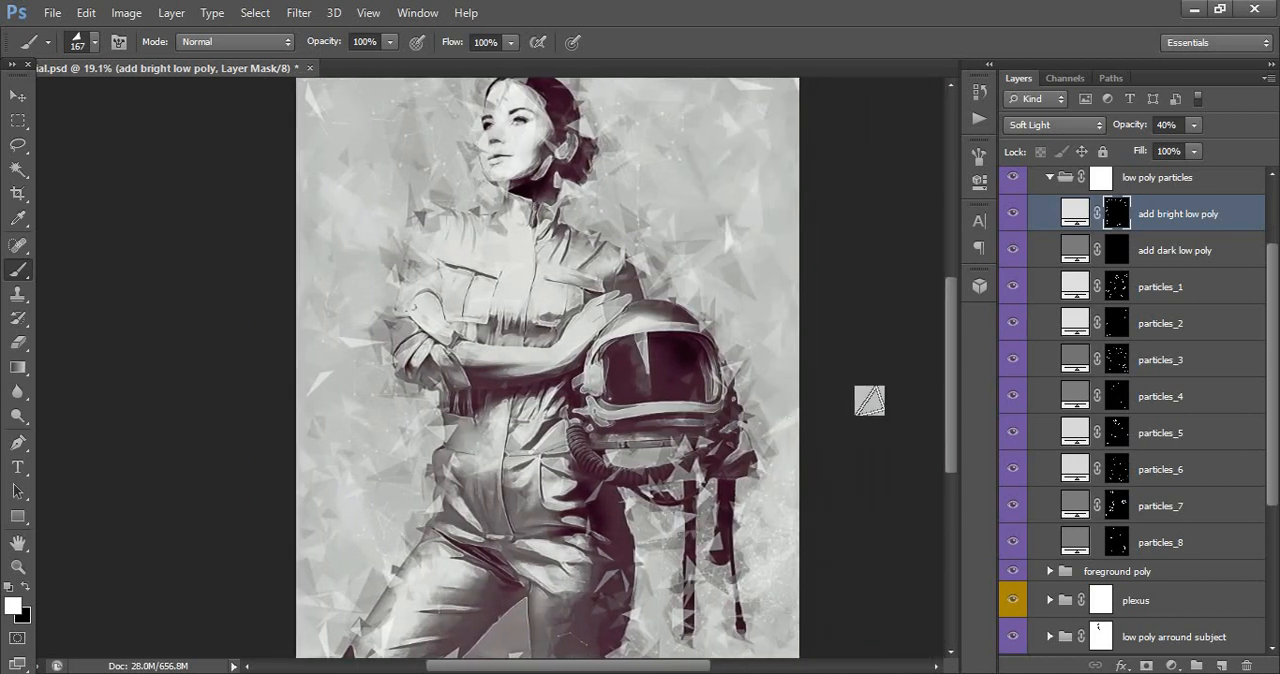
scroll(864, 400, "up", 1)
- Paint white on the add dark low poly mask with the 167 px triangle brush to scatter dark triangles over the background
left_click(1120, 254)
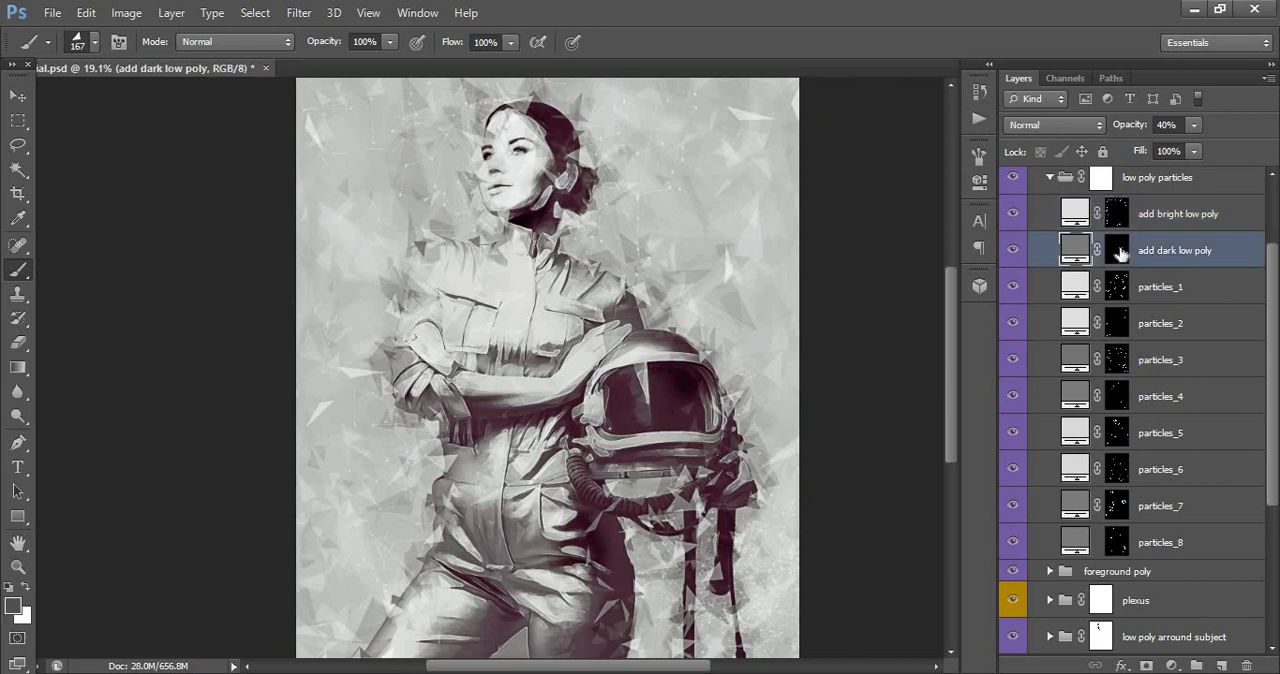
left_click(1118, 250)
key("x")
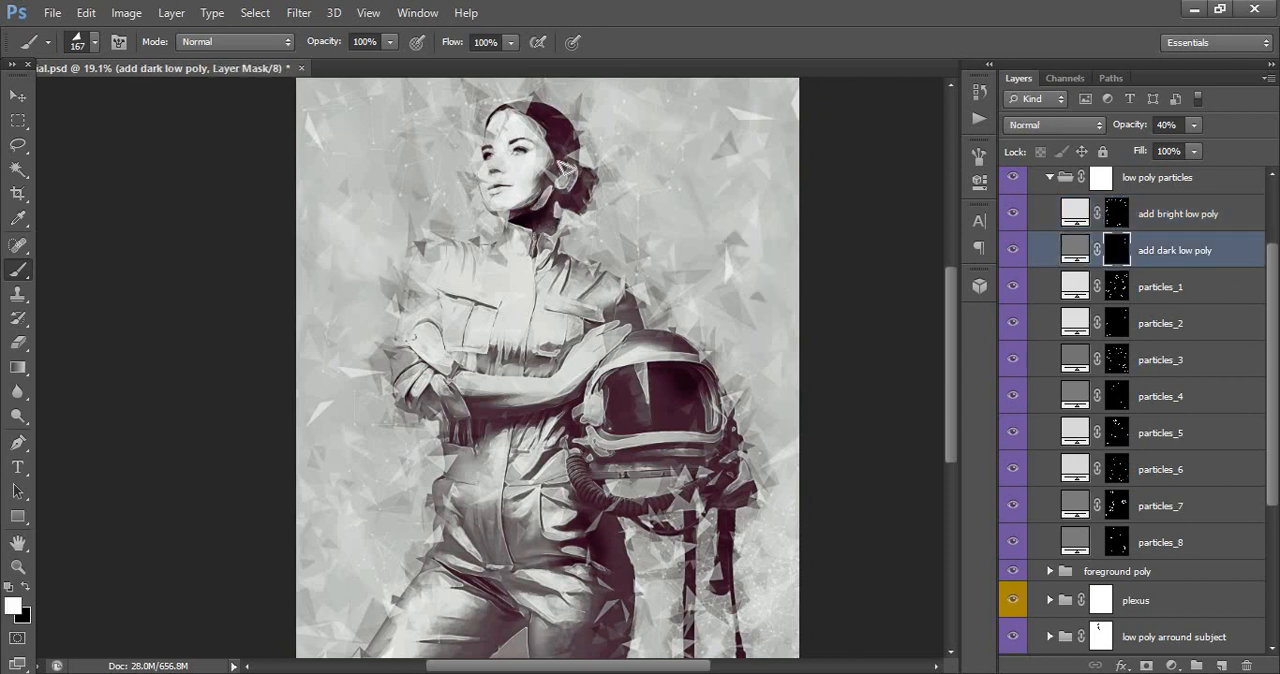
scroll(668, 153, "up", 3)
left_click(313, 199)
left_click(390, 346)
scroll(690, 200, "down", 3)
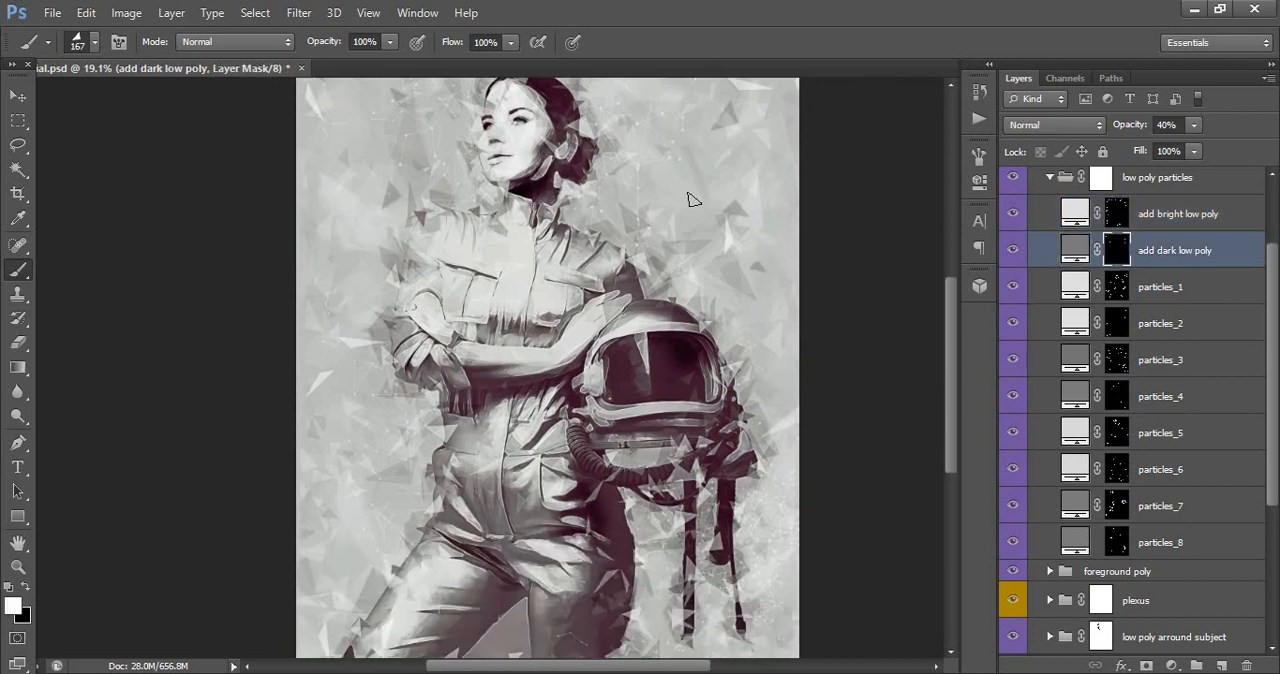
- Add more dark particles around the subject on the add dark low poly mask with the 169 px and 75 px shard brushes
right_click(690, 199)
key("Return")
right_click(650, 268)
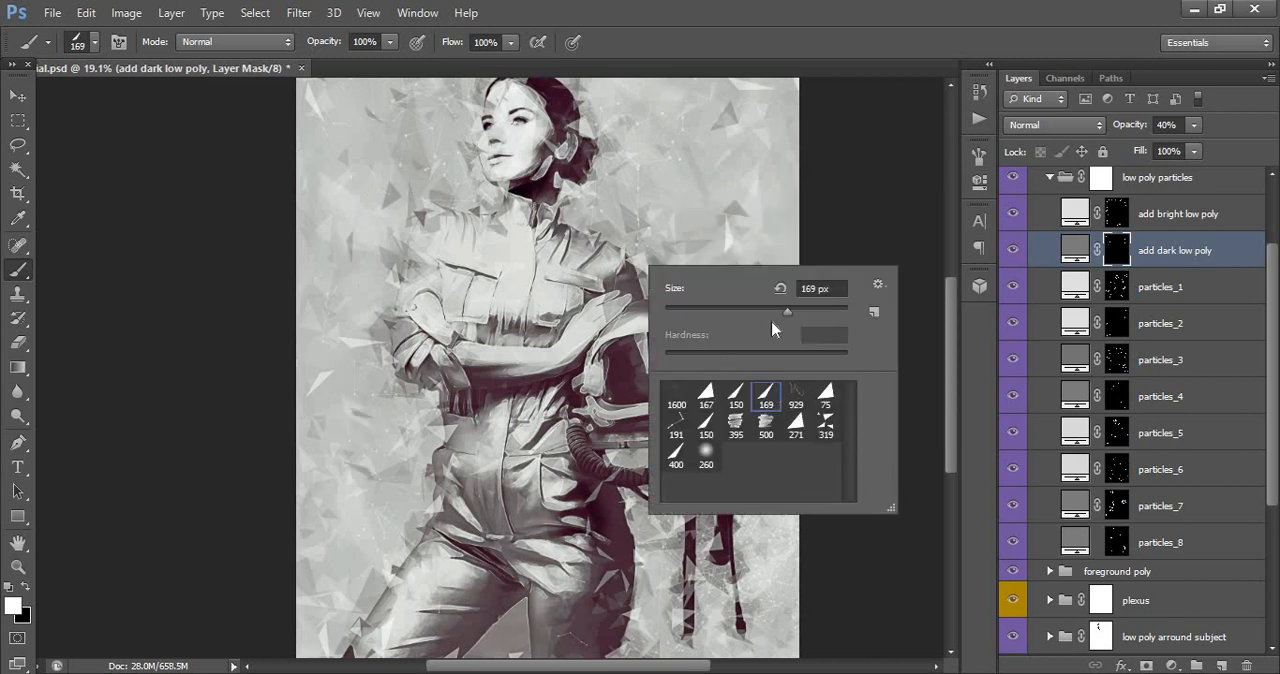
left_click(825, 395)
key("Return")
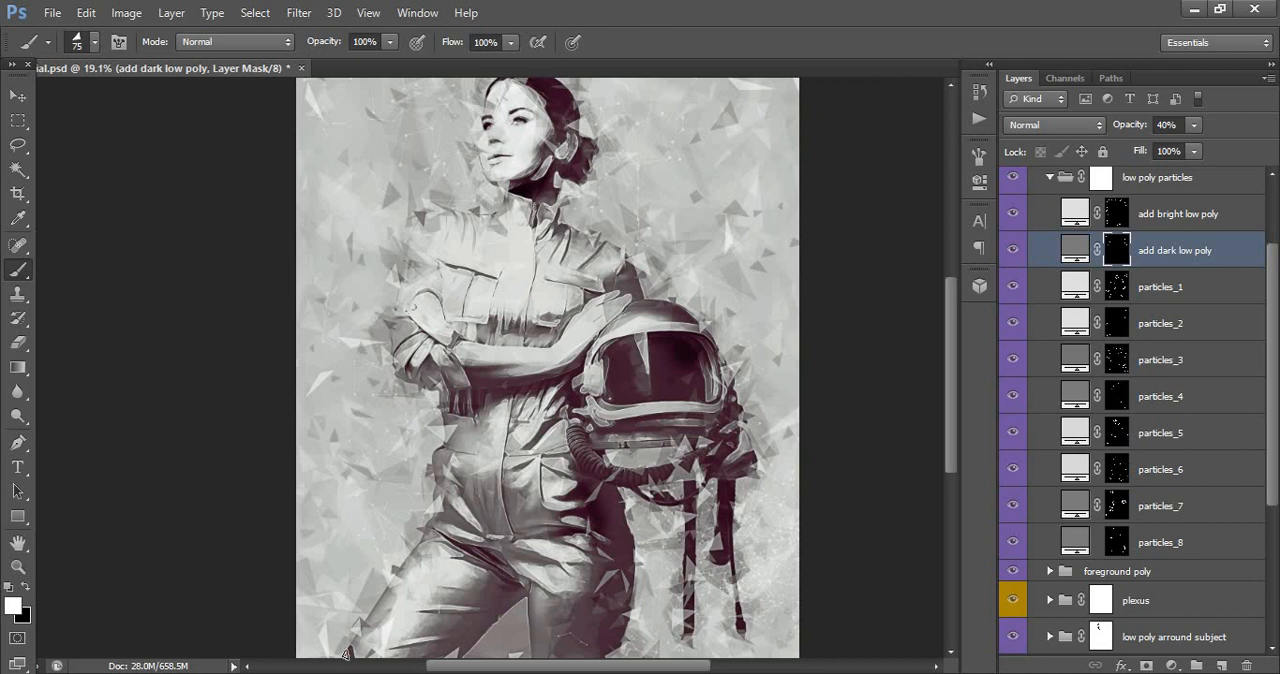
scroll(1035, 358, "up", 2)
- Set the add dark low poly layer's opacity to 26% and collapse the low poly particles group
scroll(755, 244, "up", 1)
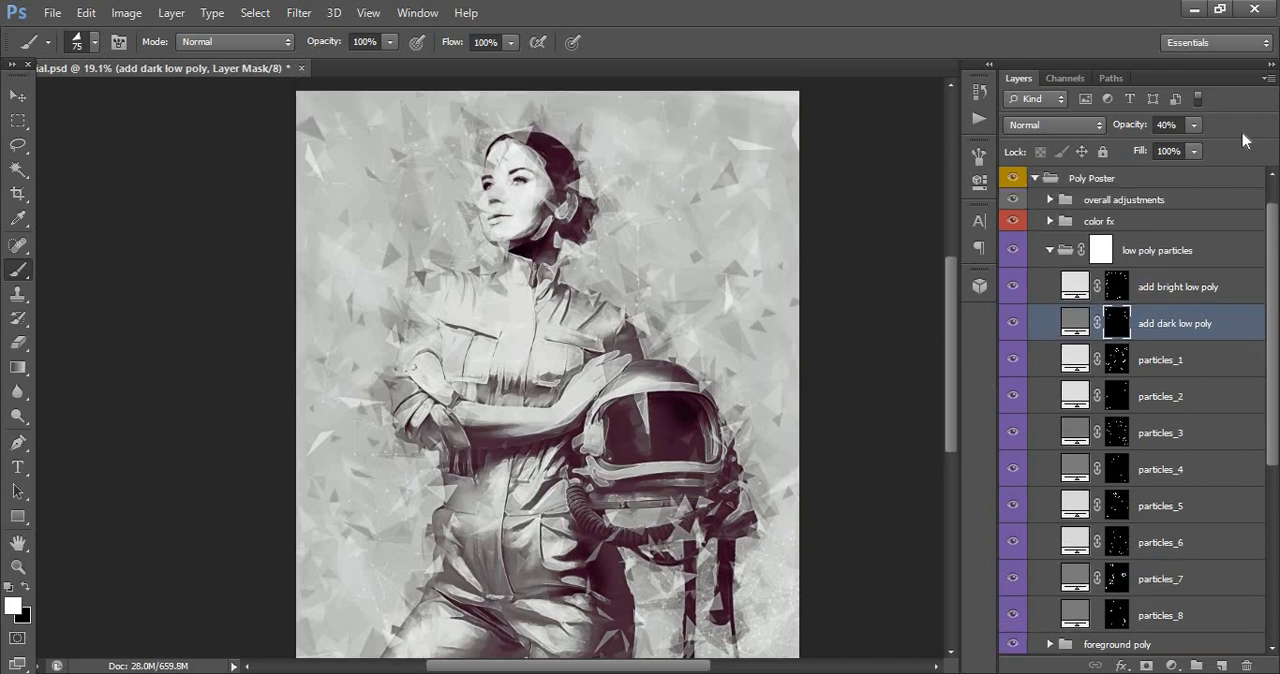
left_click(1195, 127)
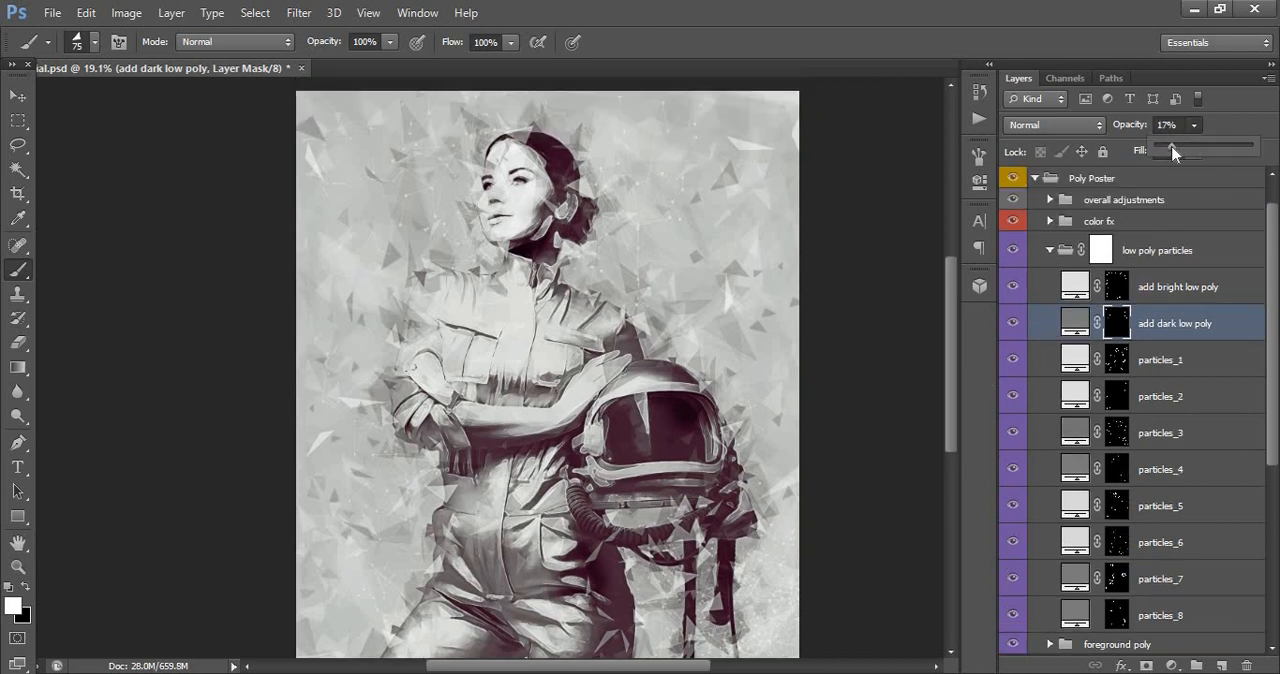
left_click_drag(1173, 150, 1183, 150)
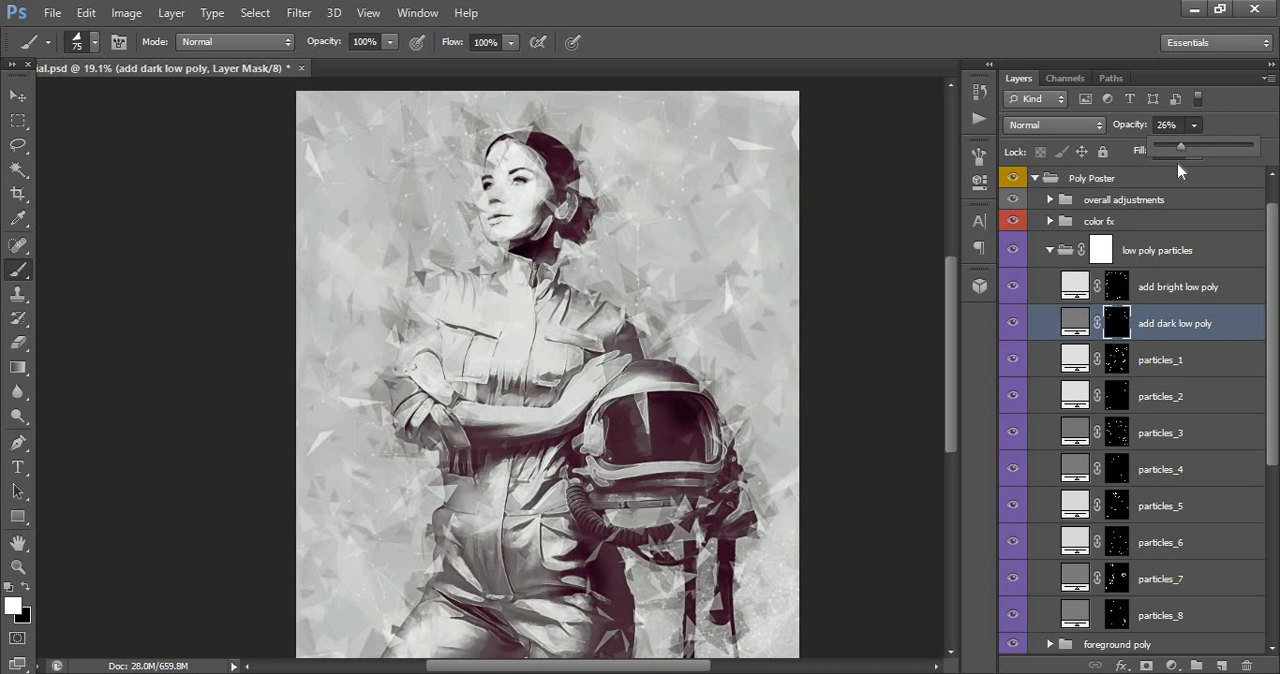
left_click(1058, 251)
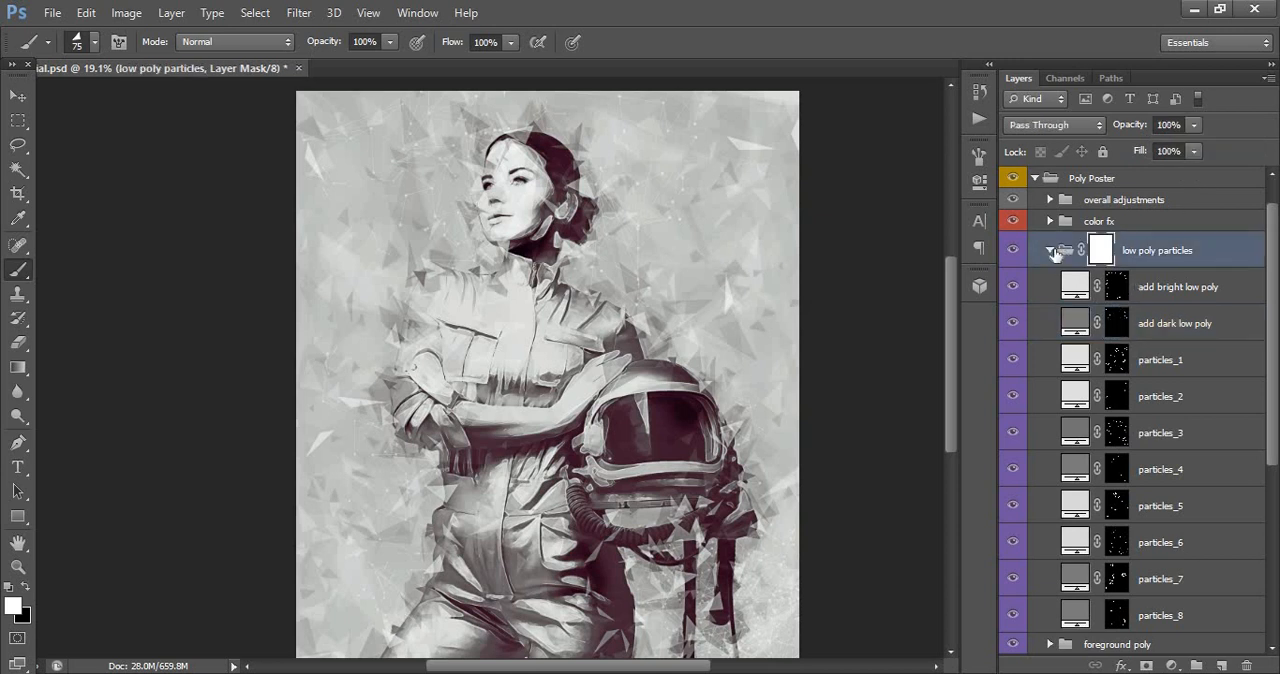
left_click(1051, 251)
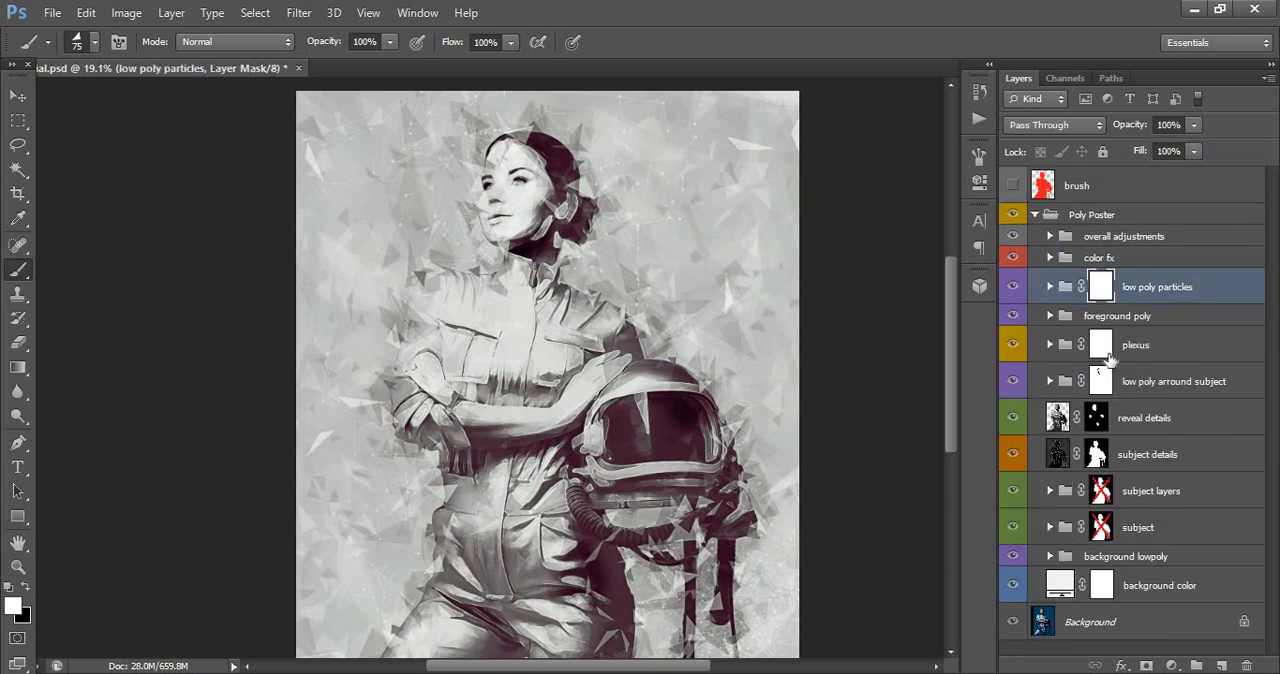
- Toggle the plexus group's visibility repeatedly to compare the poster with and without its connected lines
left_click(1147, 346)
left_click(1012, 345)
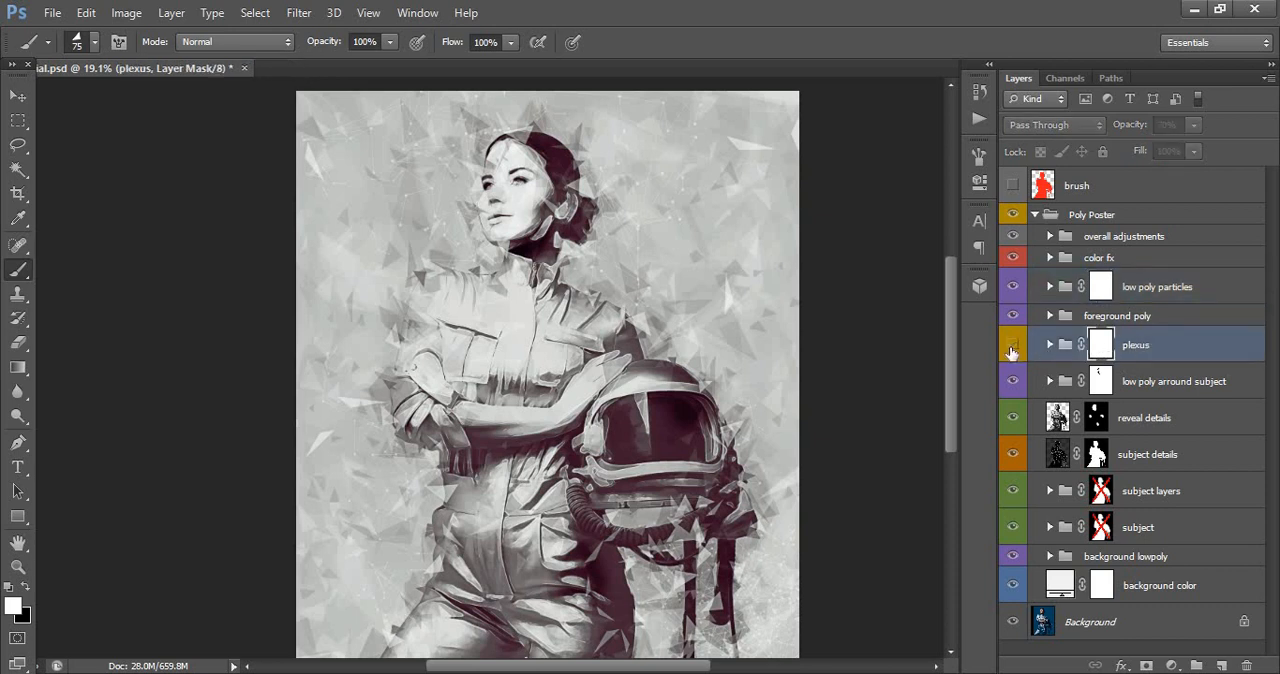
left_click(1012, 345)
left_click(1012, 345)
left_click(1012, 345)
- Set the plexus group's opacity to 100% and expand the group
left_click(1195, 127)
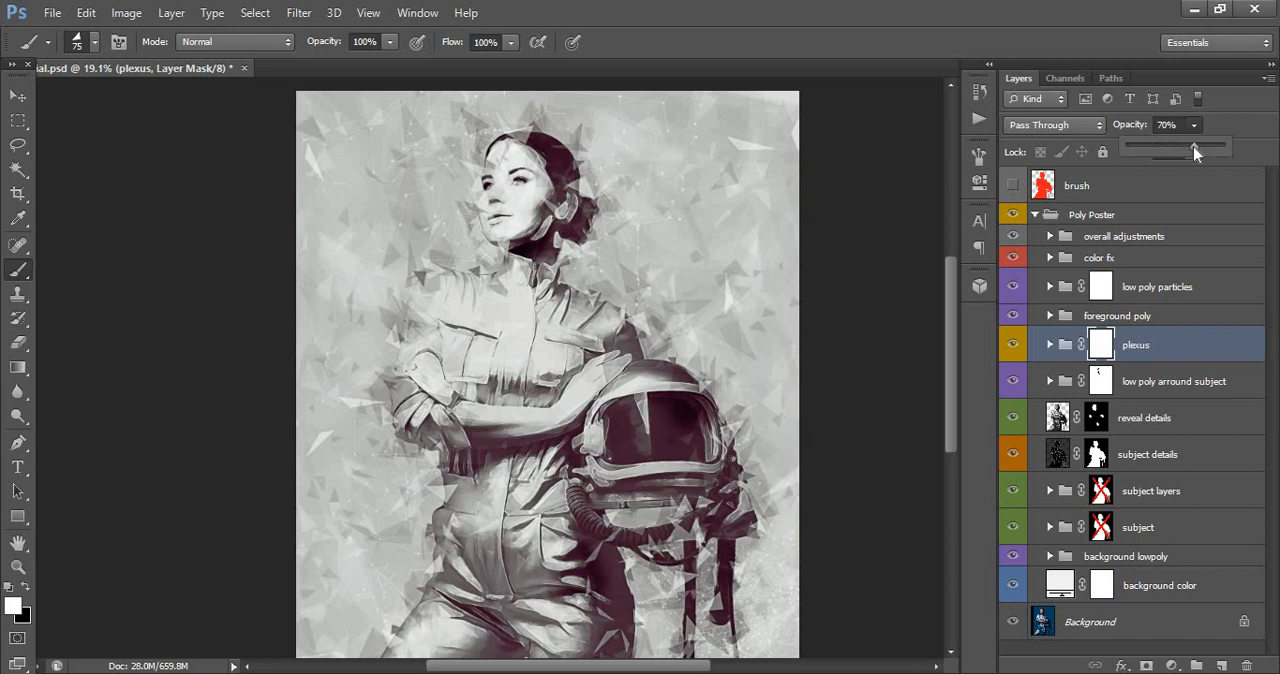
left_click_drag(1193, 146, 1228, 152)
left_click(1048, 346)
left_click(1048, 346)
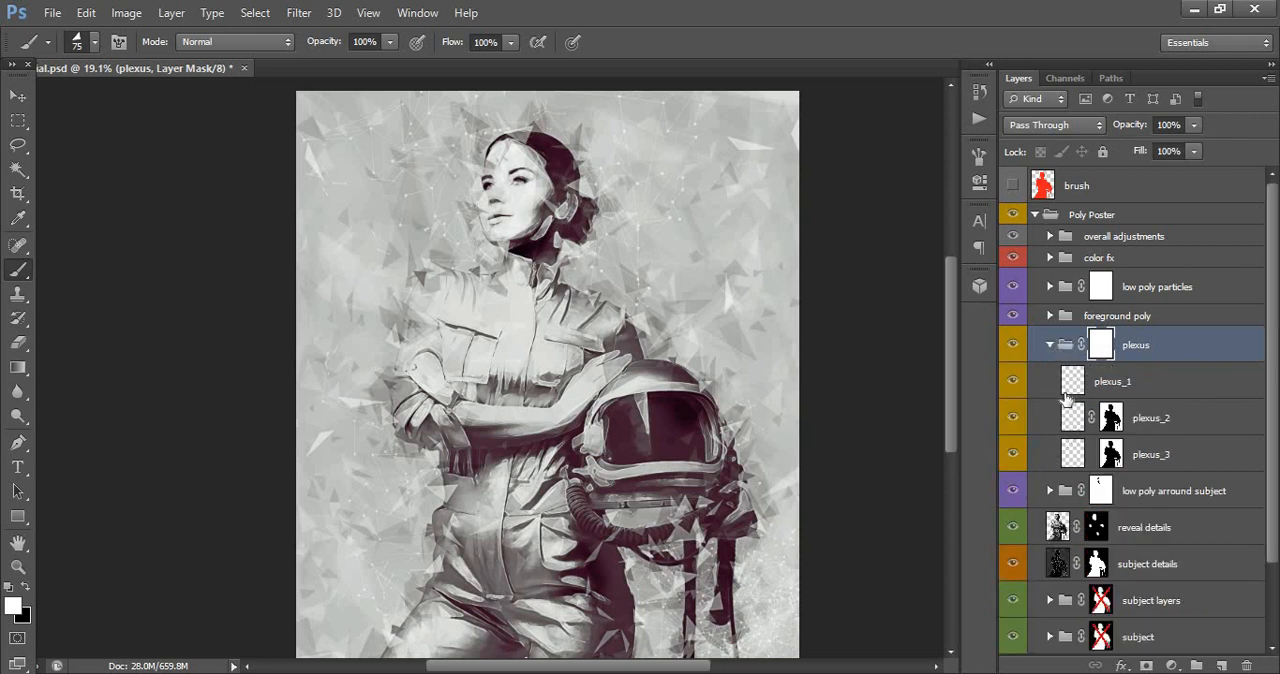
- Hide and show the plexus_1 layer to examine its effect around the subject's head
left_click(1068, 390)
left_click(17, 566)
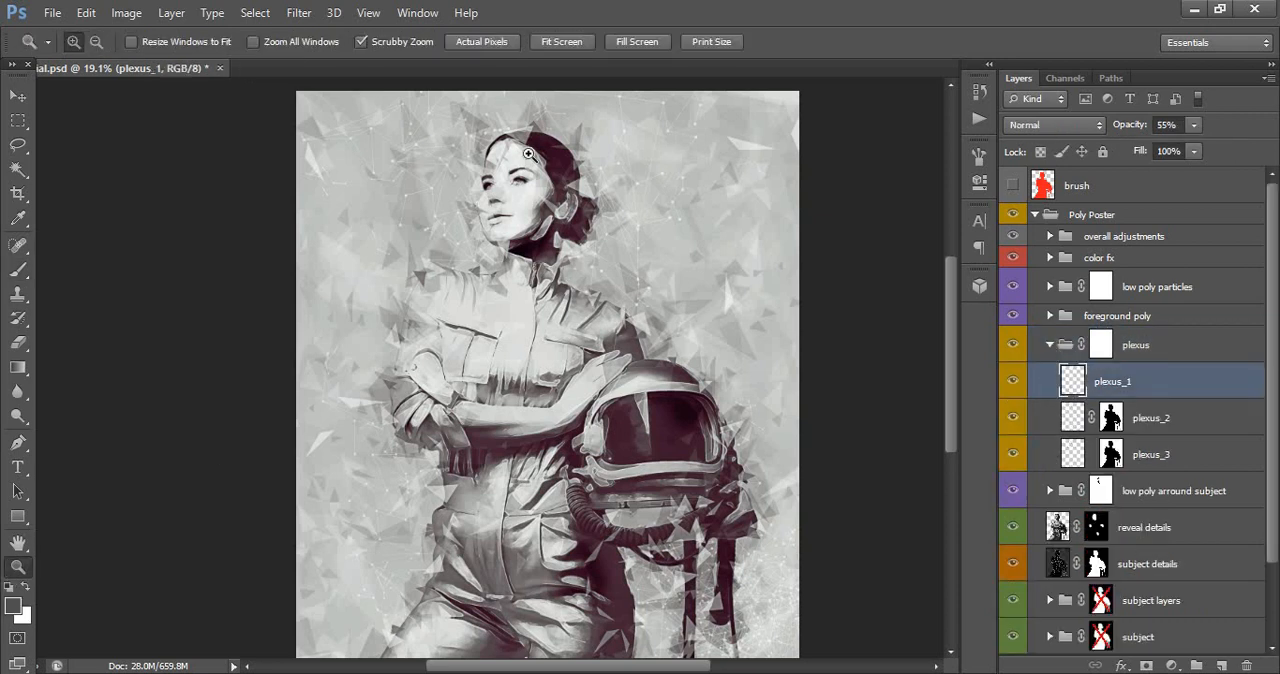
left_click(529, 155)
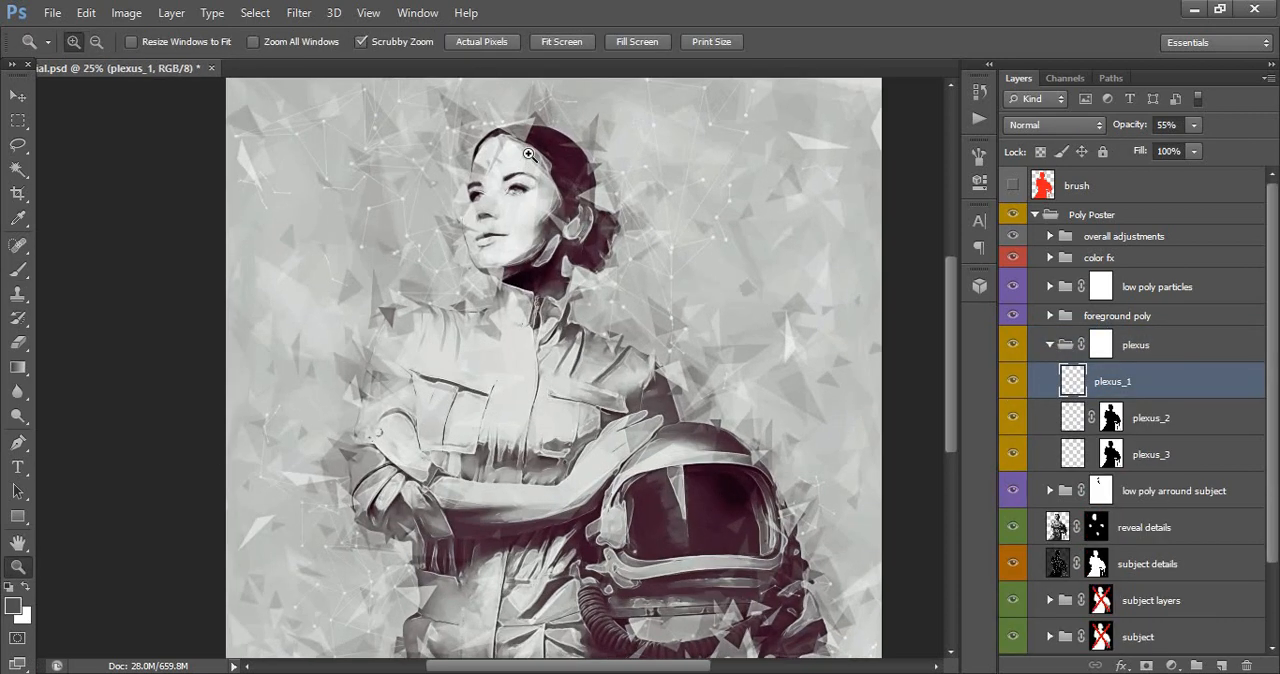
left_click(1013, 383)
left_click(1013, 385)
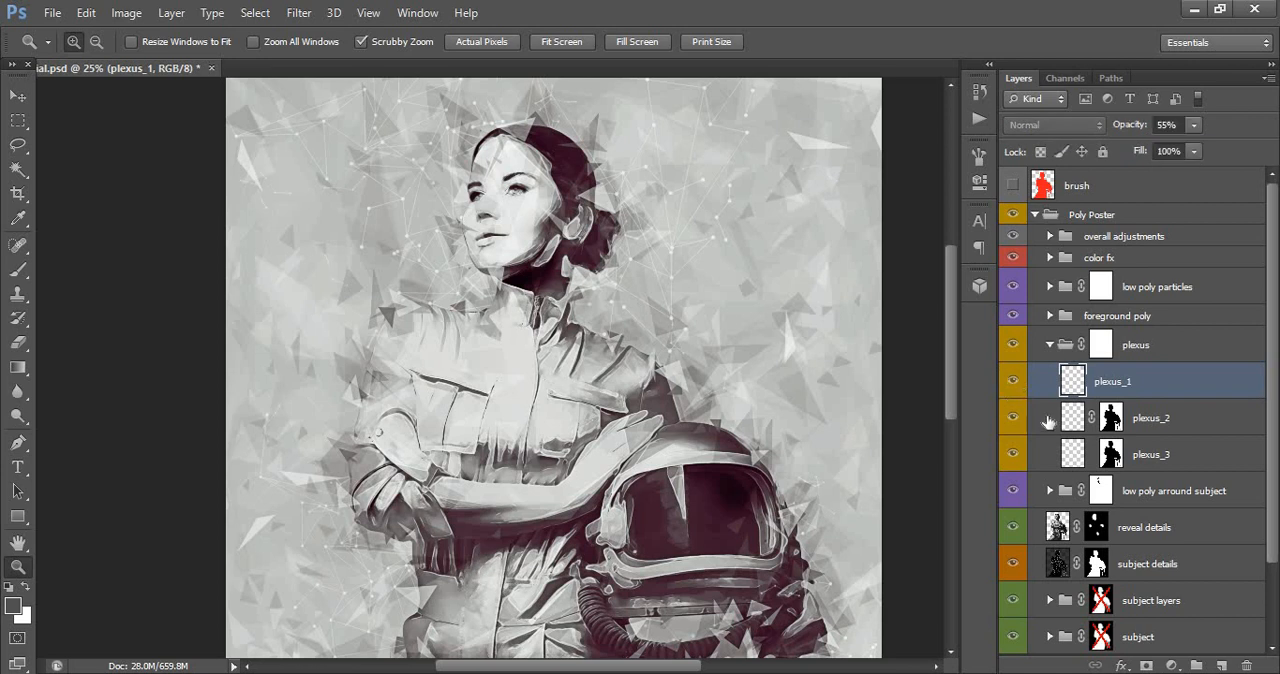
- Toggle the visibility of the plexus_2 and plexus_3 layers to examine their effect, and collapse the plexus group
left_click(1022, 427)
left_click(1012, 427)
left_click(1012, 427)
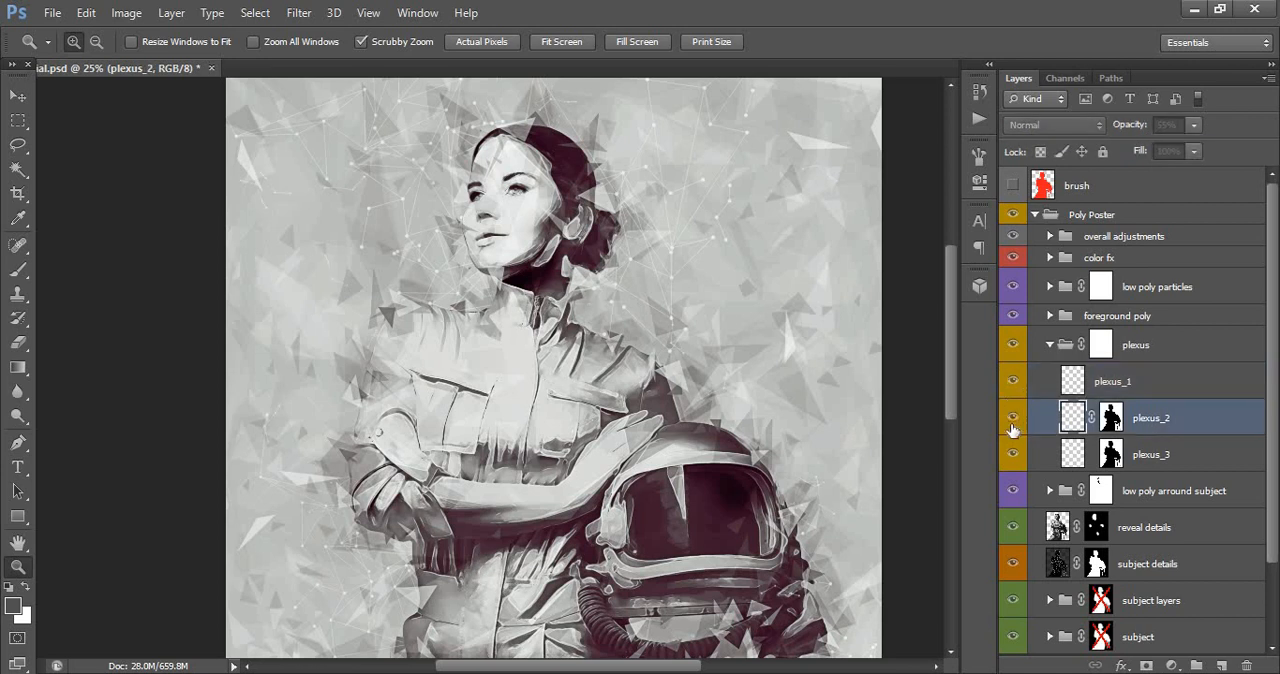
left_click(1022, 457)
left_click(1012, 457)
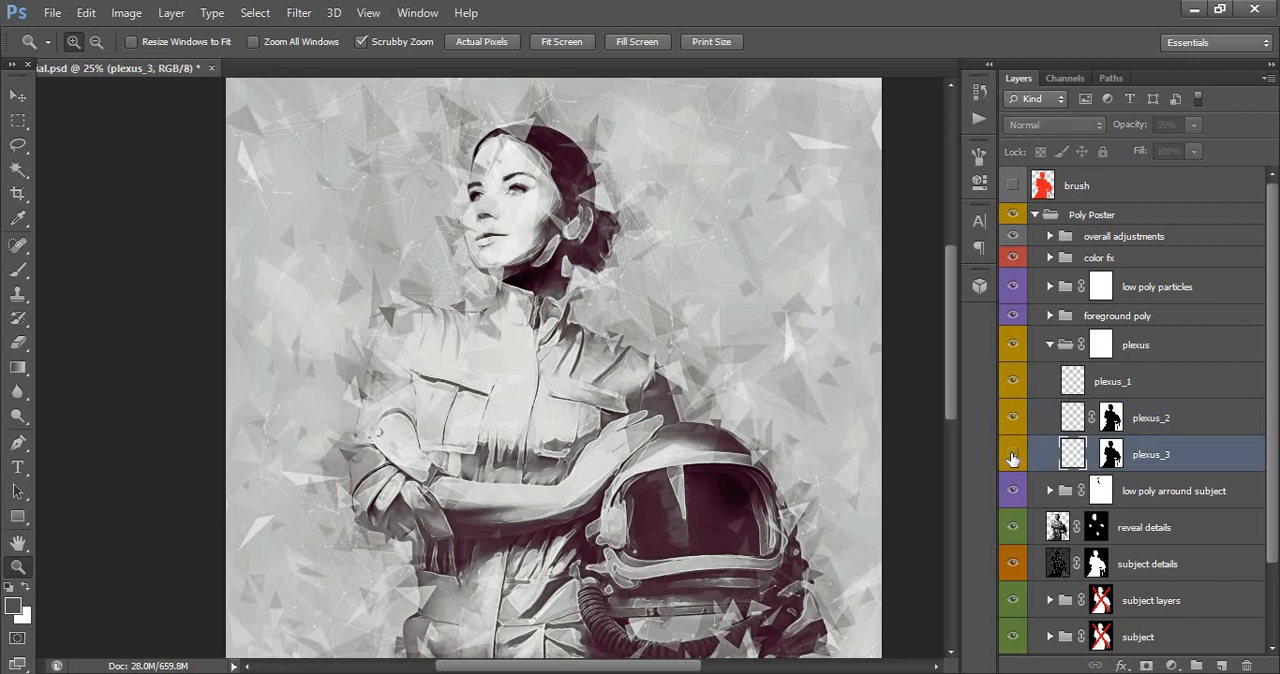
left_click(1012, 457)
left_click(1012, 457)
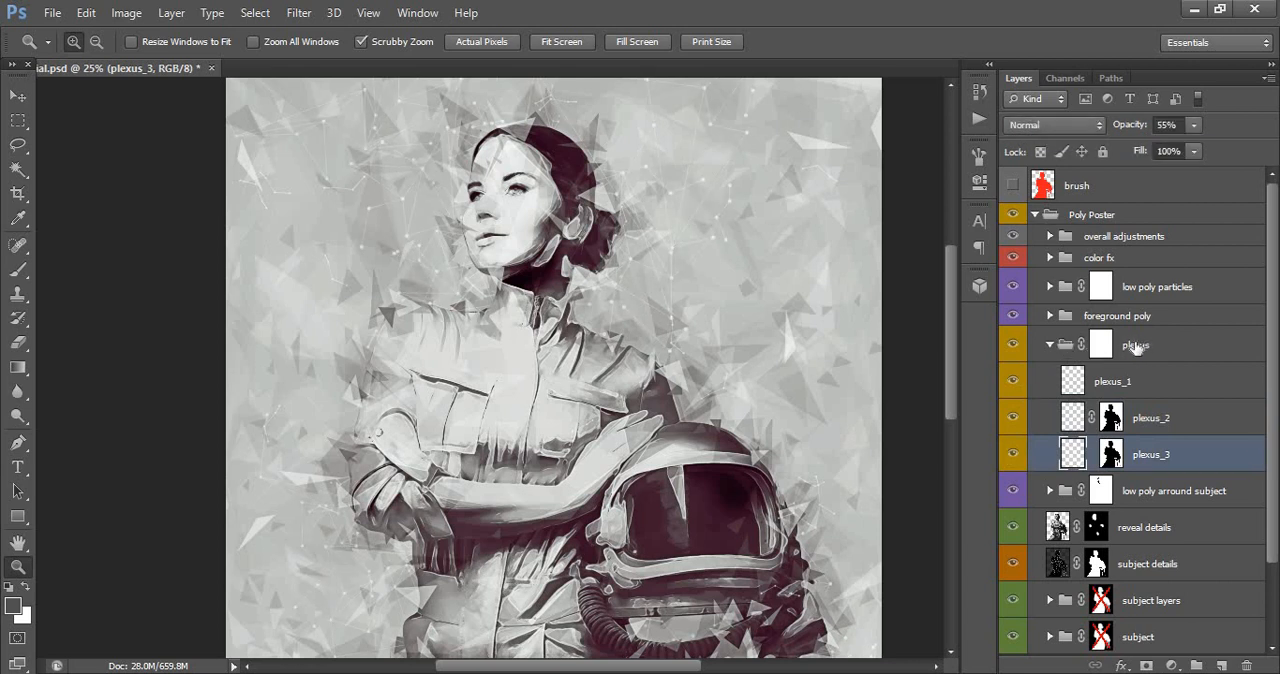
left_click(1100, 345)
left_click(1050, 344)
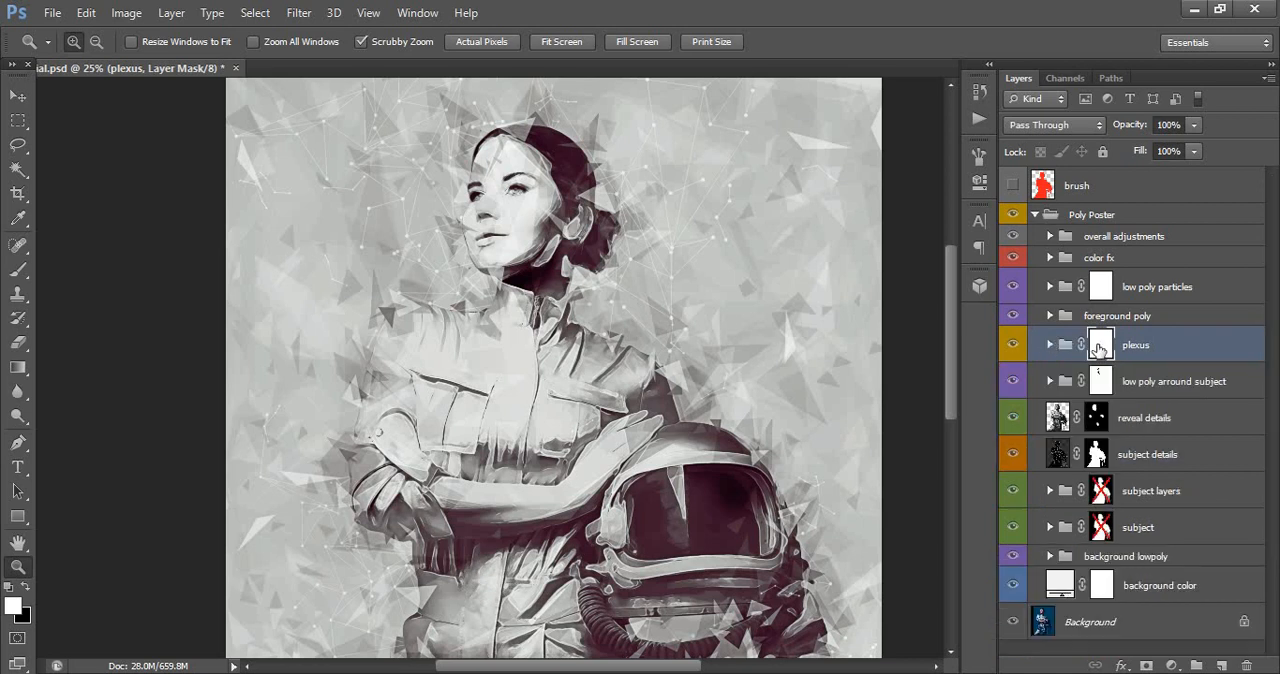
- Toggle the subject details layer's visibility repeatedly to examine its effect on the portrait
left_click(1137, 422)
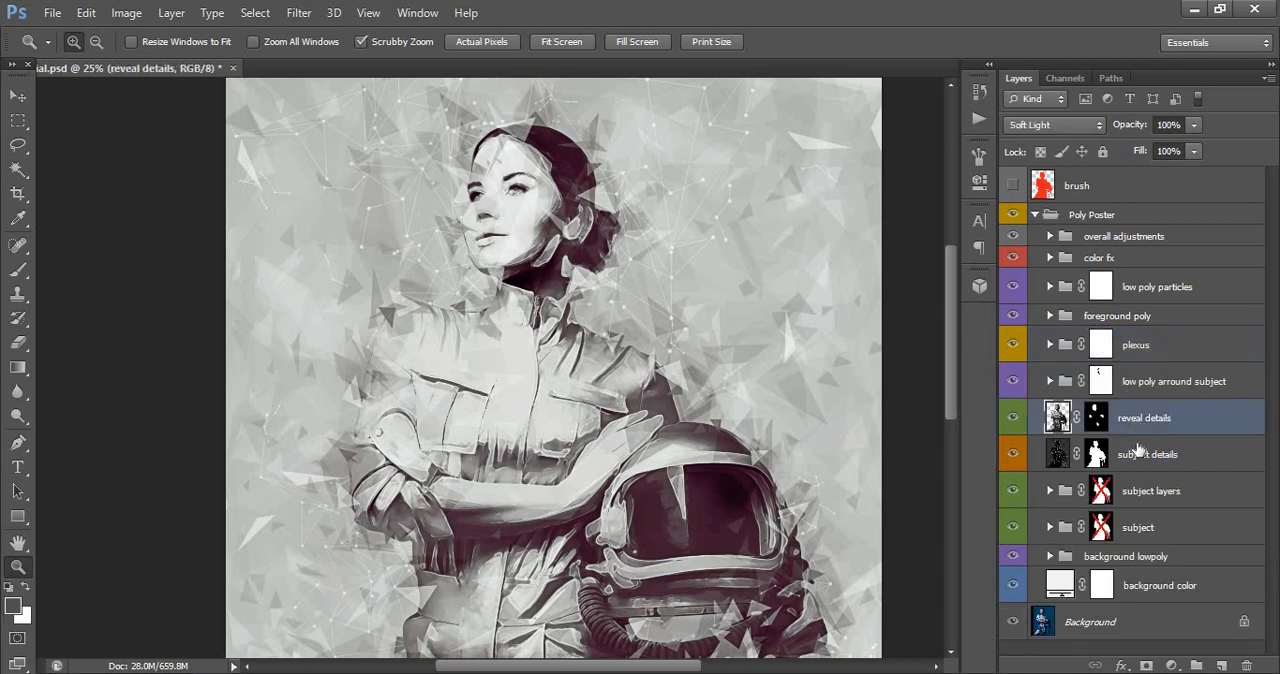
left_click(1138, 456)
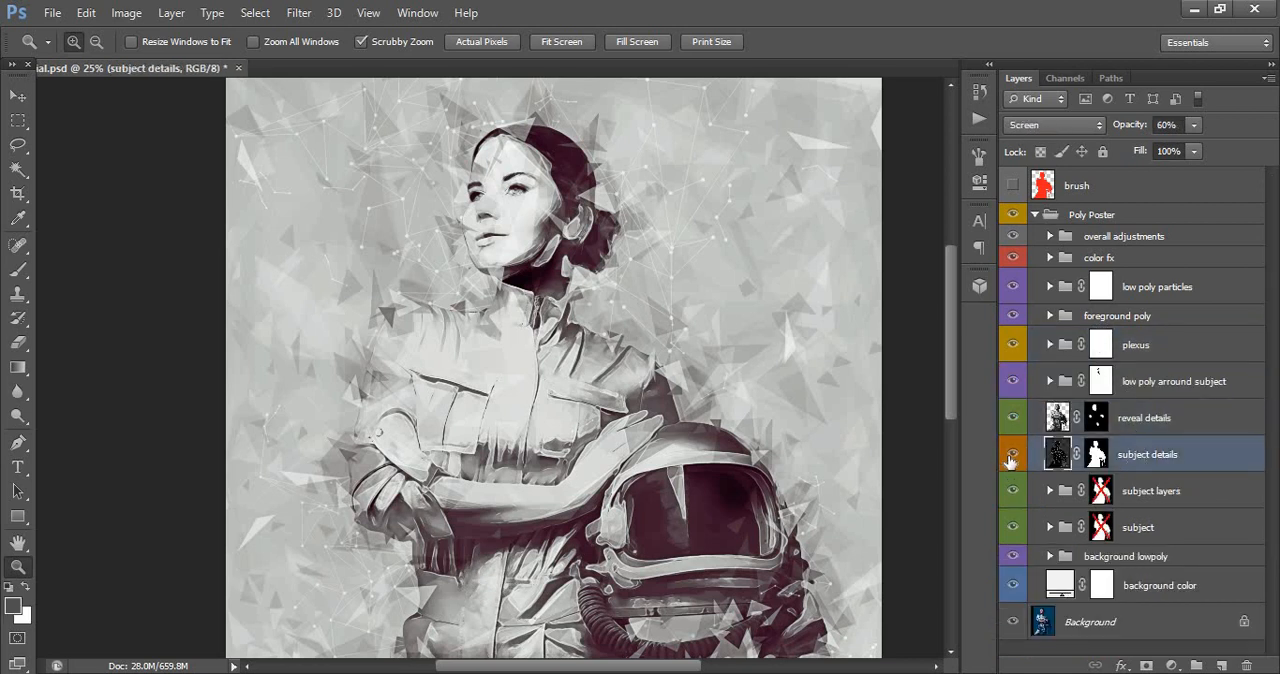
left_click(1012, 456)
left_click(1011, 457)
left_click(1011, 457)
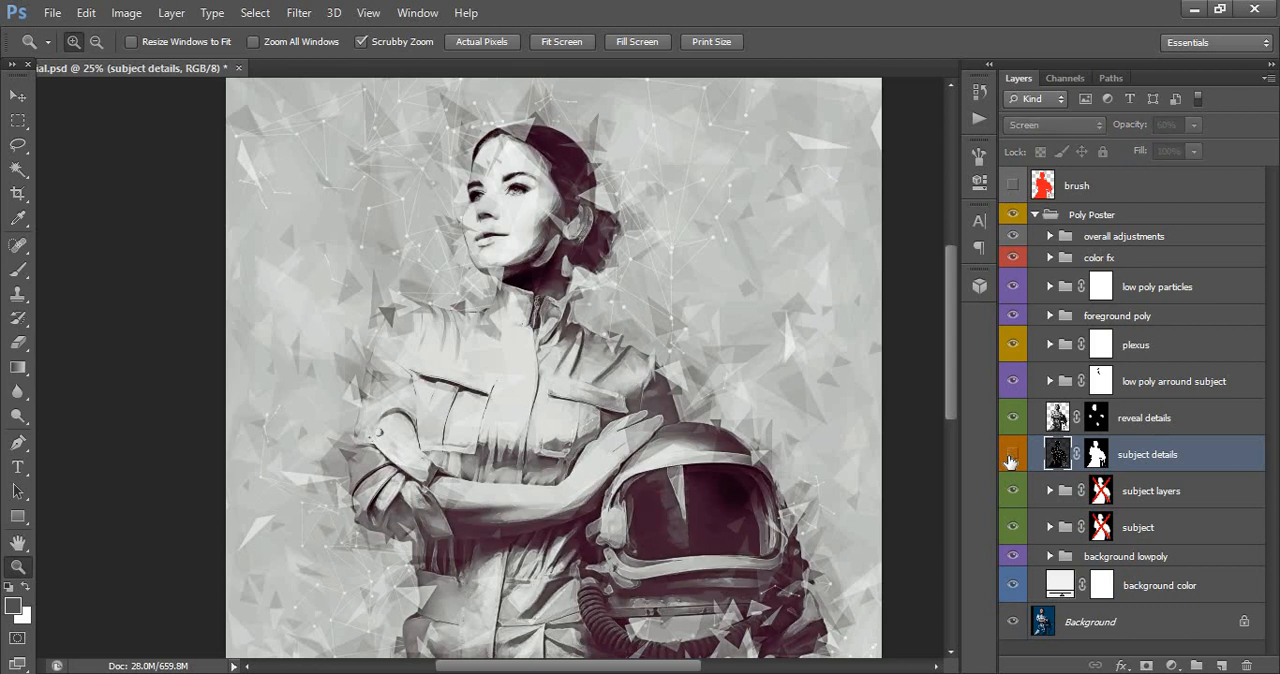
left_click(1011, 457)
left_click(1011, 458)
left_click(1014, 456)
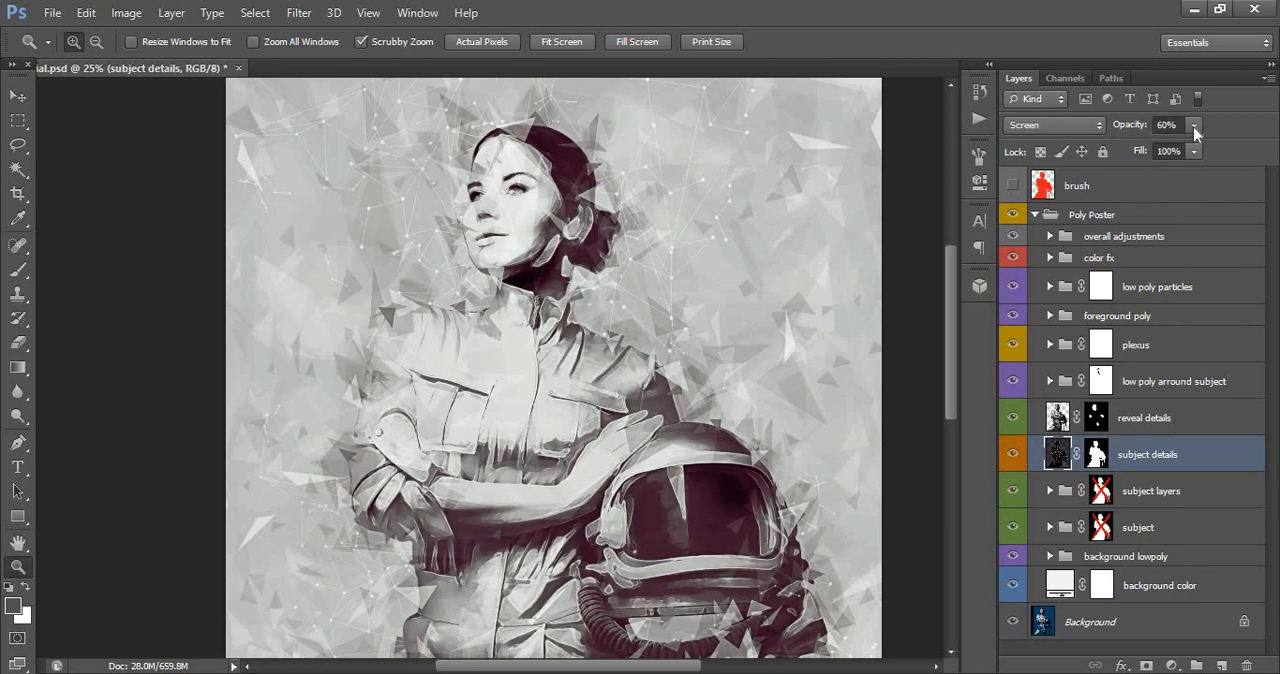
- Set the subject details layer's opacity to 39%
left_click(1193, 124)
left_click_drag(1157, 147, 1180, 151)
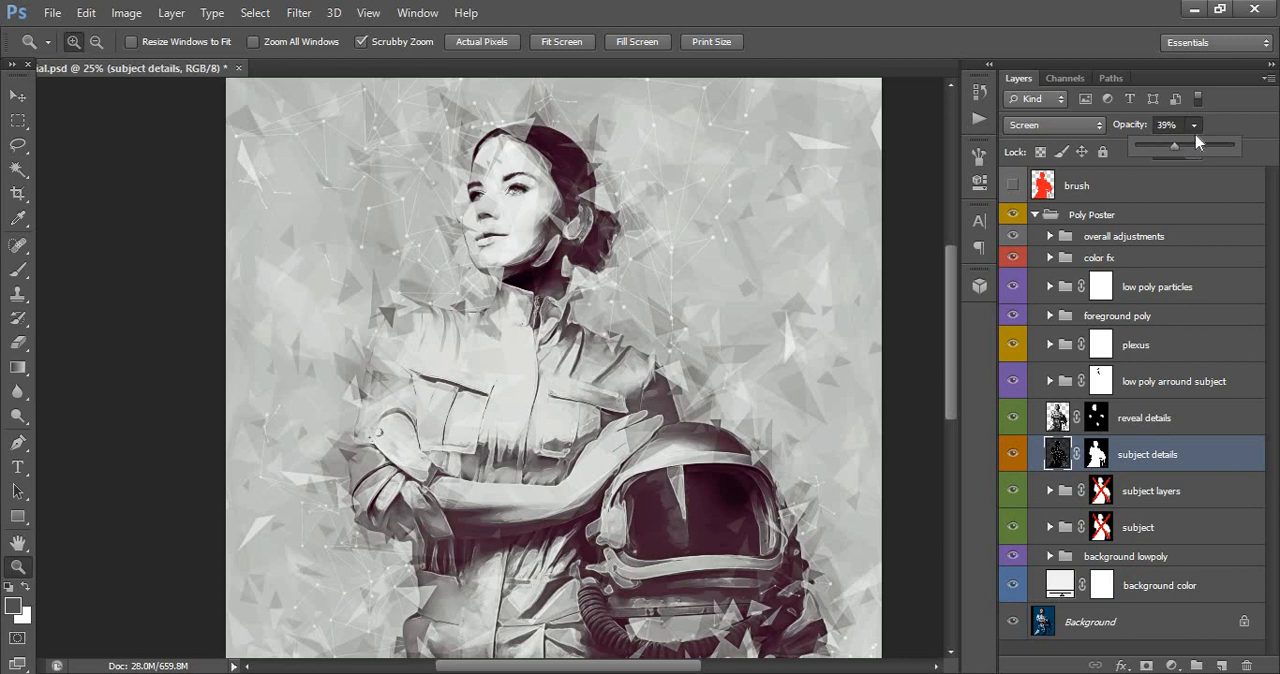
left_click(1194, 126)
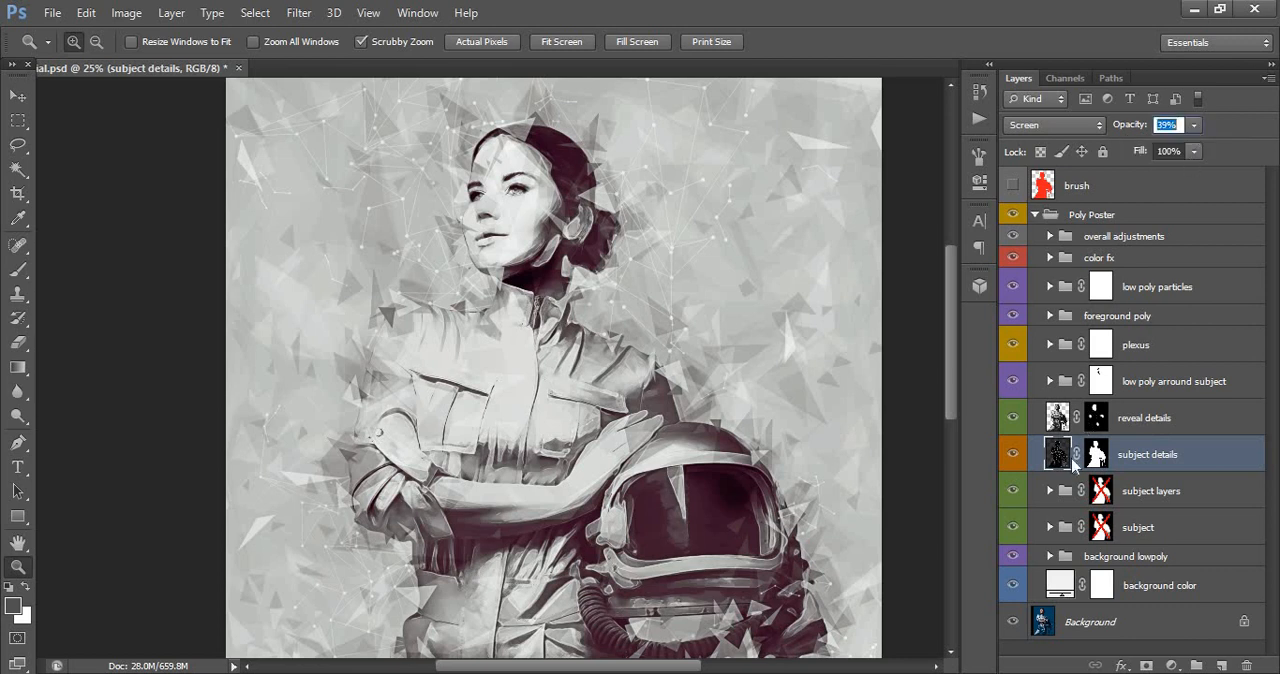
- Hide and show the subject layers group to examine its effect on the portrait, and expand the group
left_click(1145, 492)
left_click(1011, 491)
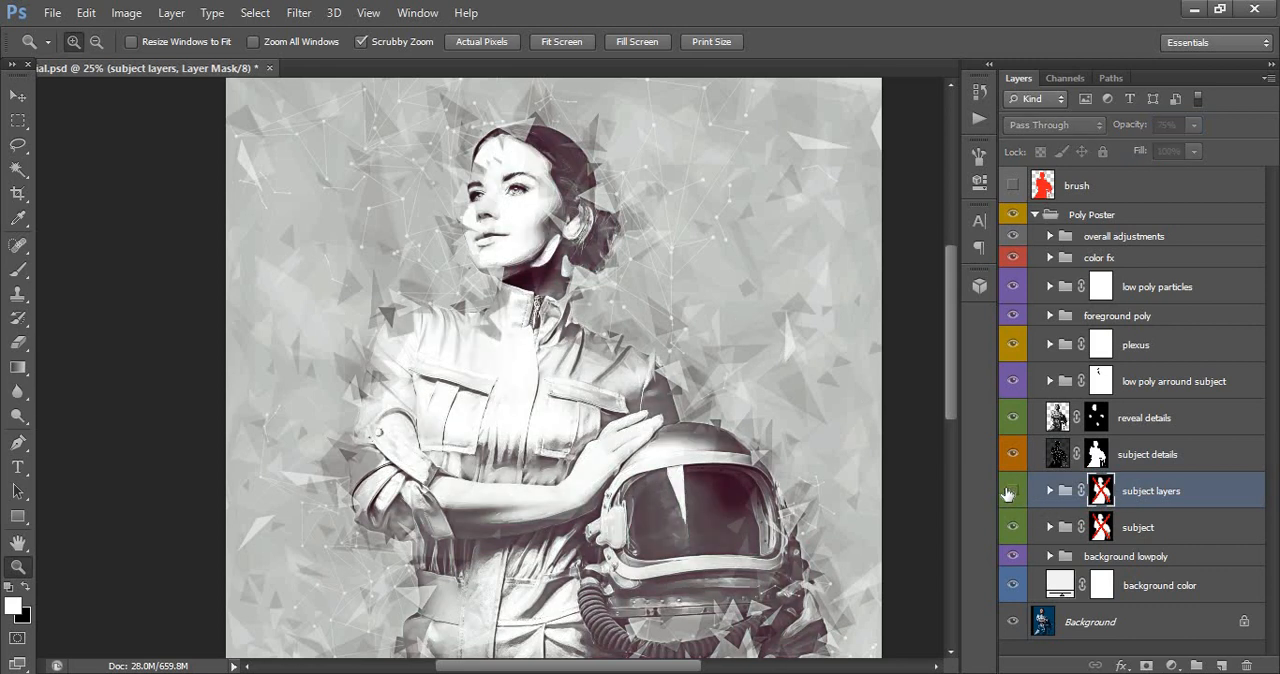
left_click(1010, 491)
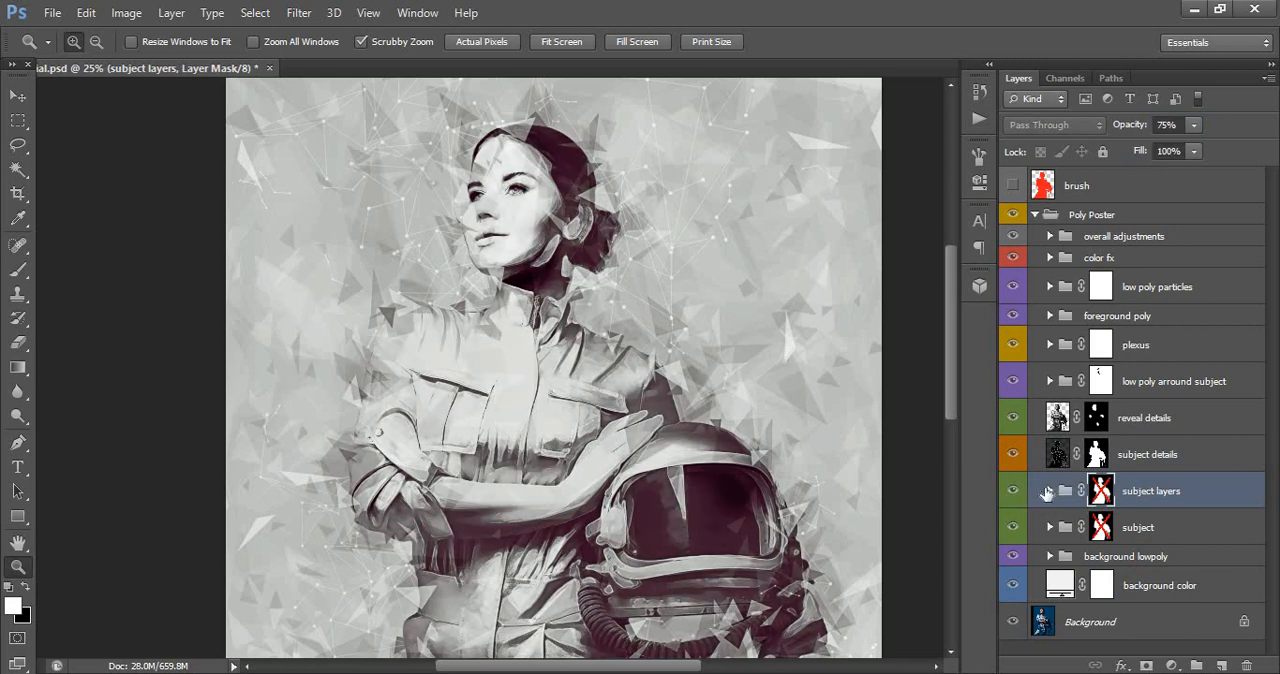
left_click(1064, 488)
left_click(1048, 491)
- Toggle the visibility of subject layer_1 through subject layer_4 to examine what each layer contributes
scroll(1050, 400, "down", 6)
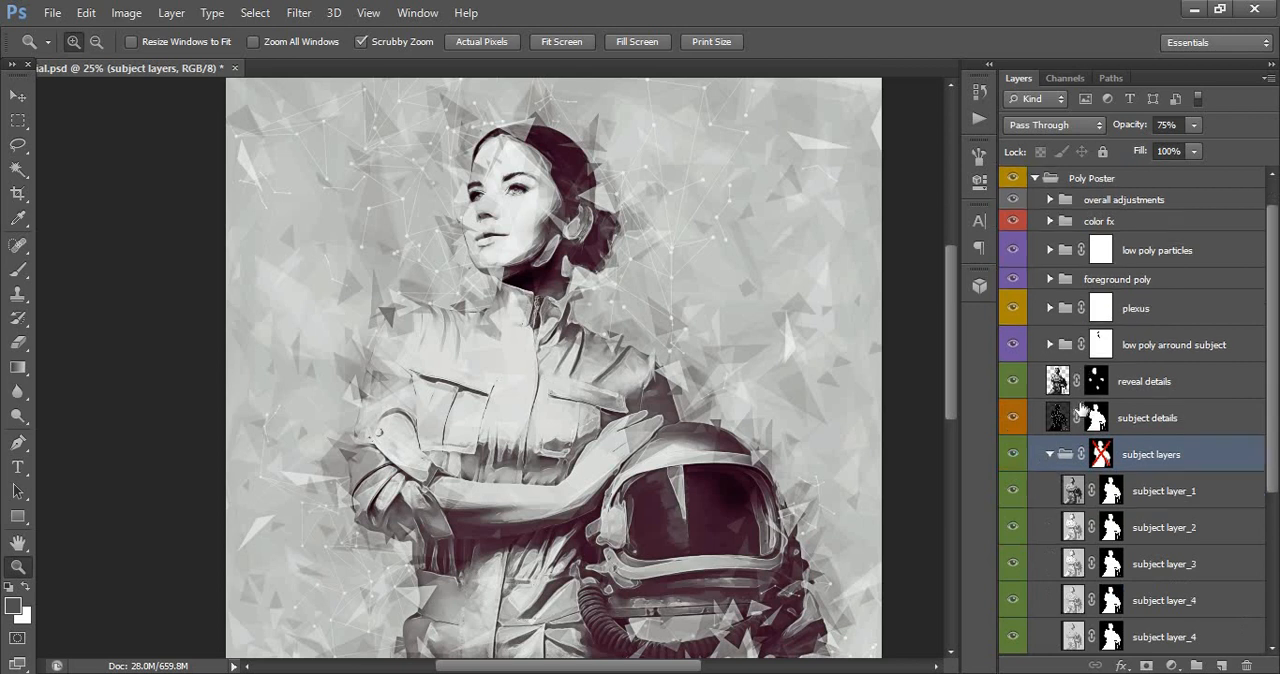
left_click(1035, 282)
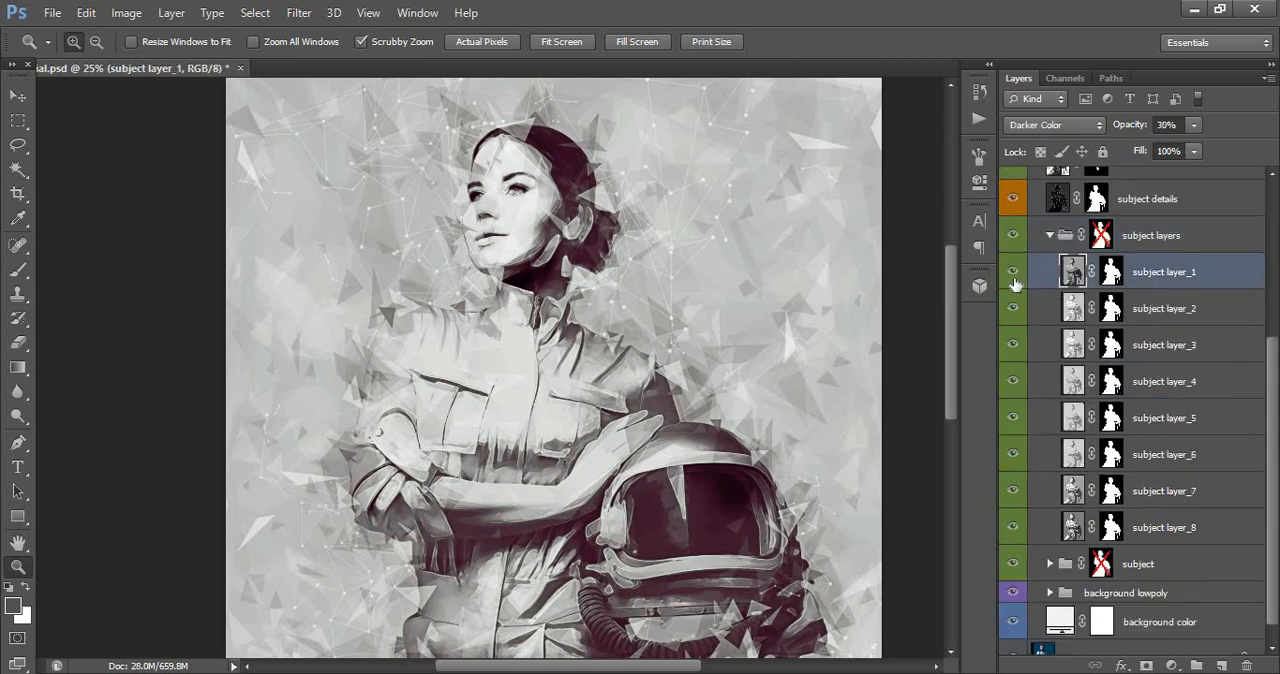
left_click(1012, 274)
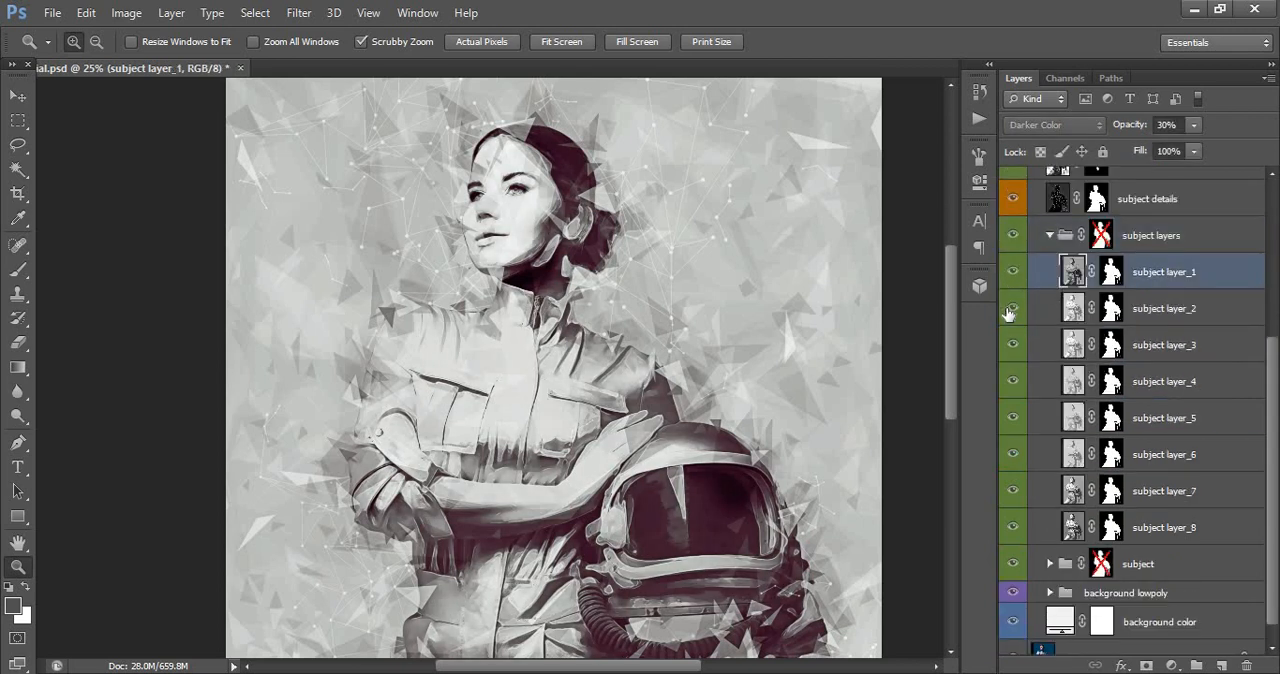
left_click(1010, 316)
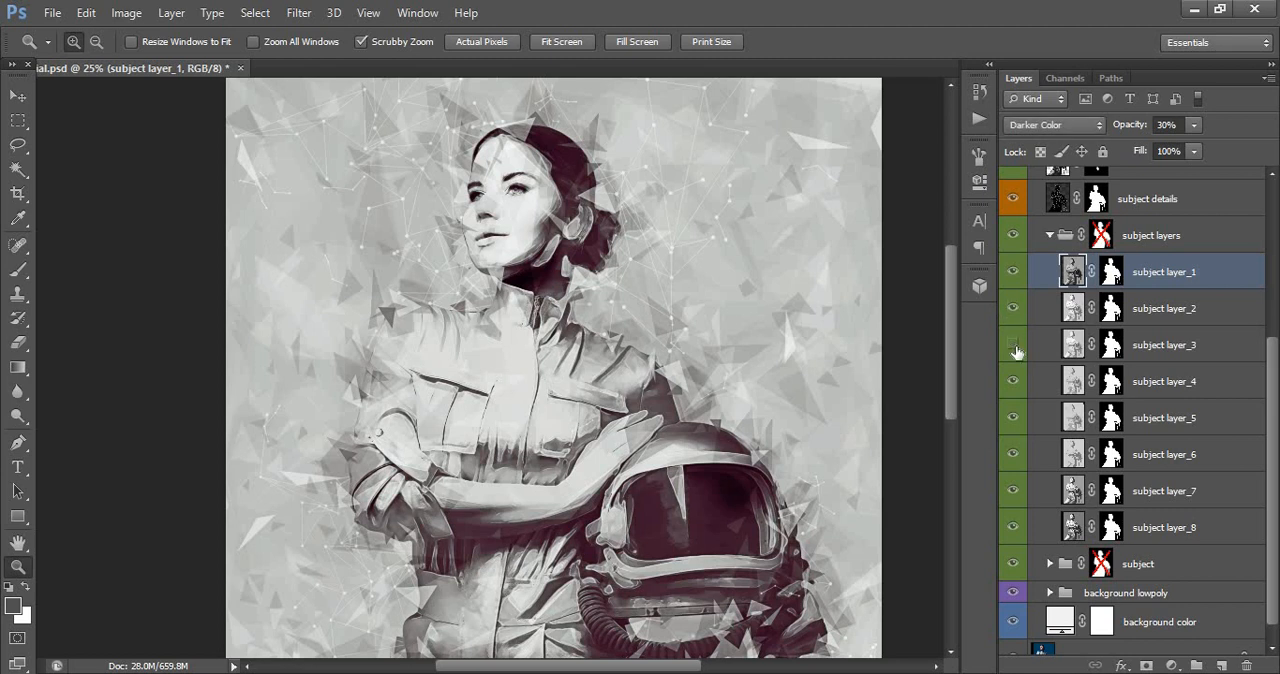
left_click(1013, 347)
left_click(1013, 383)
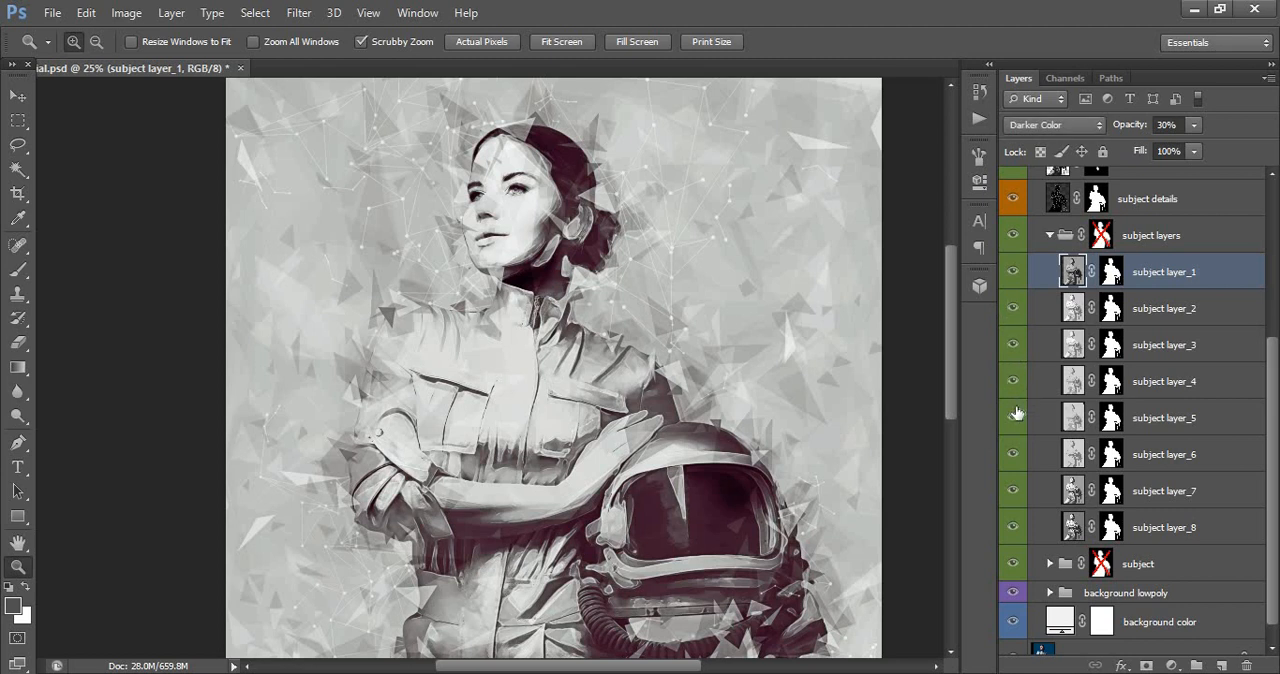
- Toggle the visibility of subject layer_5 through subject layer_8 to examine their effect, and collapse the subject layers group
left_click(1016, 420)
left_click(1016, 420)
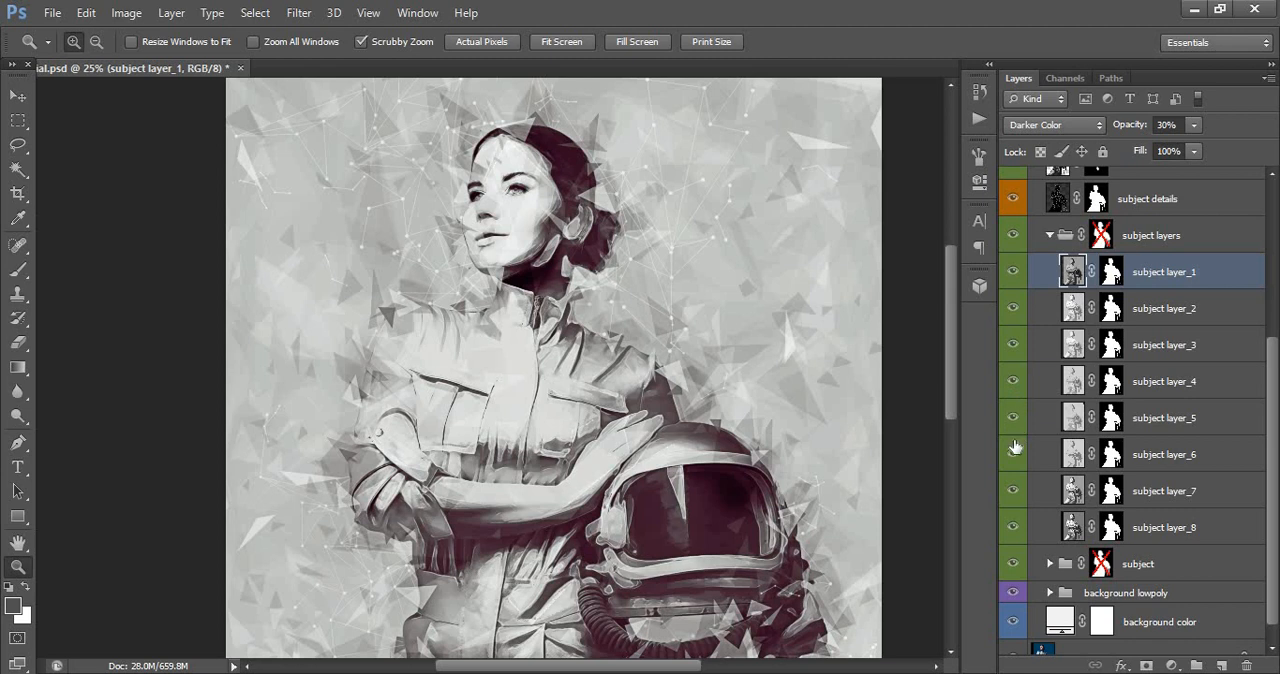
left_click(1013, 463)
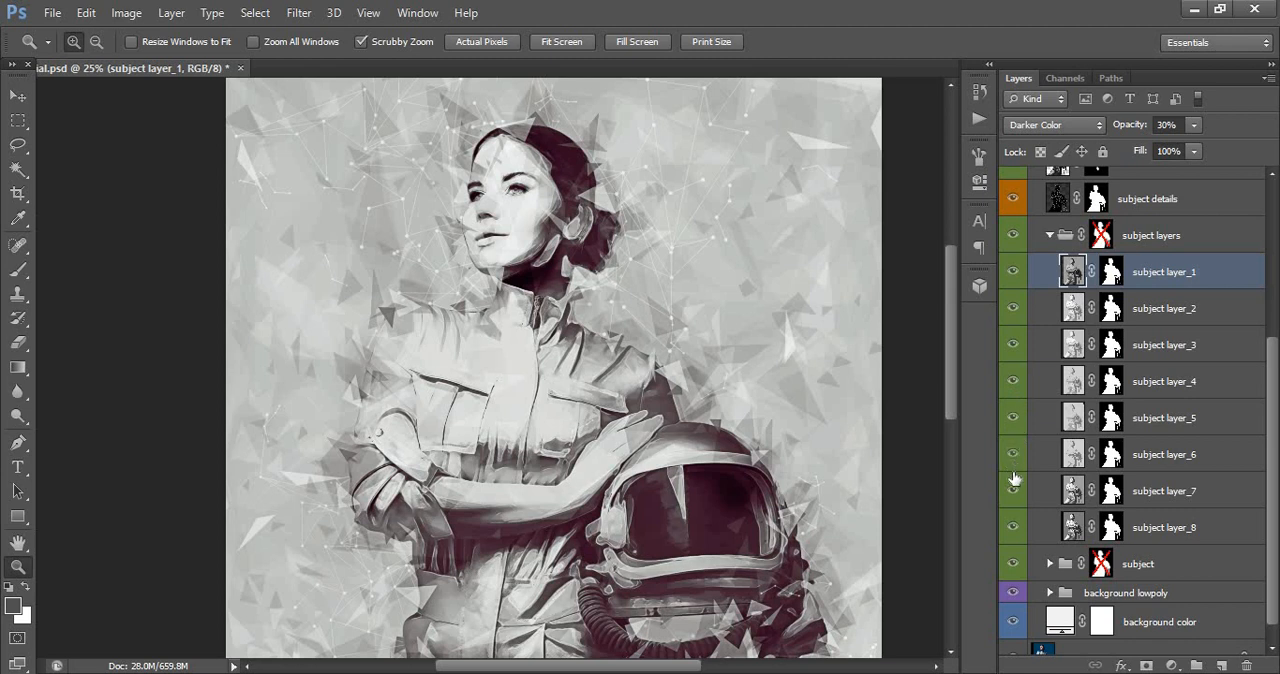
left_click(1013, 495)
left_click(1013, 498)
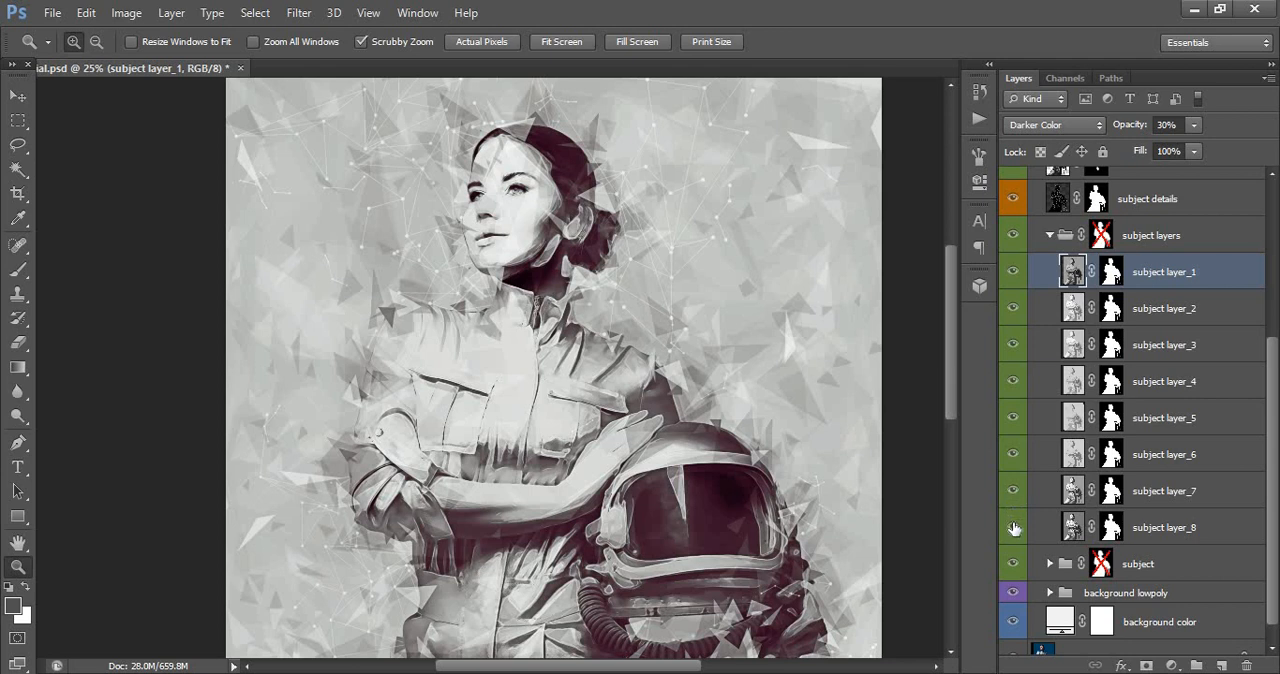
left_click(1014, 528)
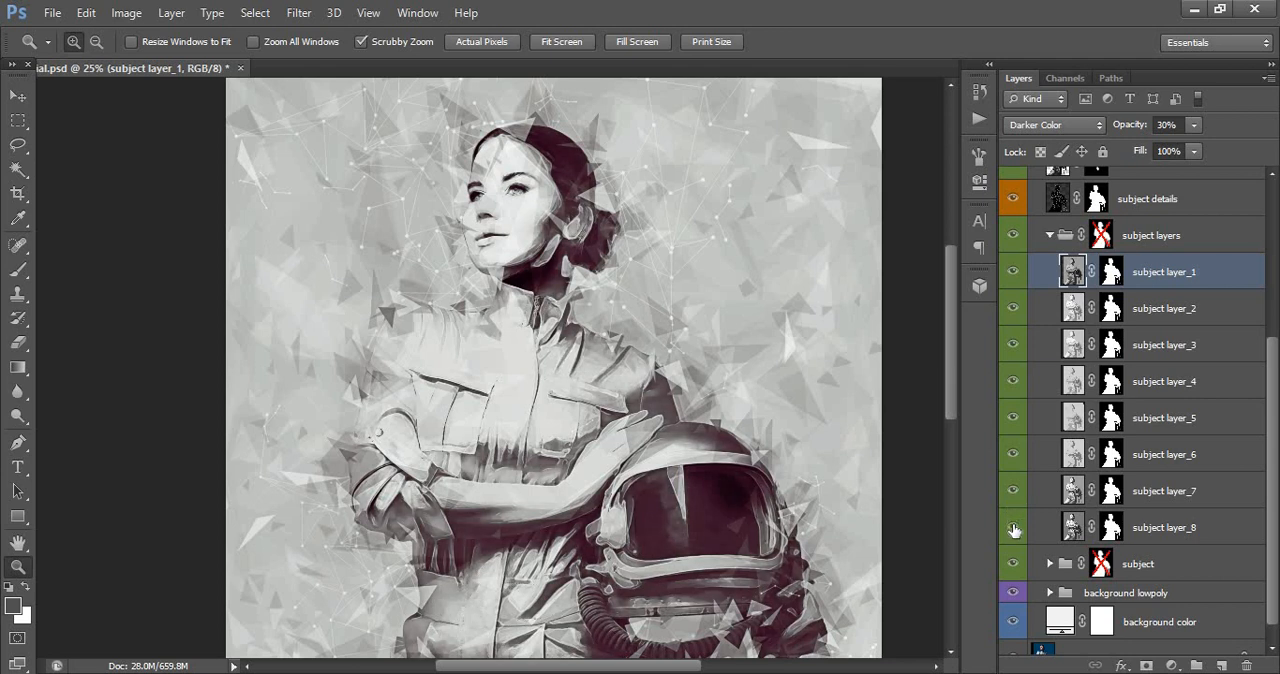
left_click(1014, 528)
left_click(1052, 235)
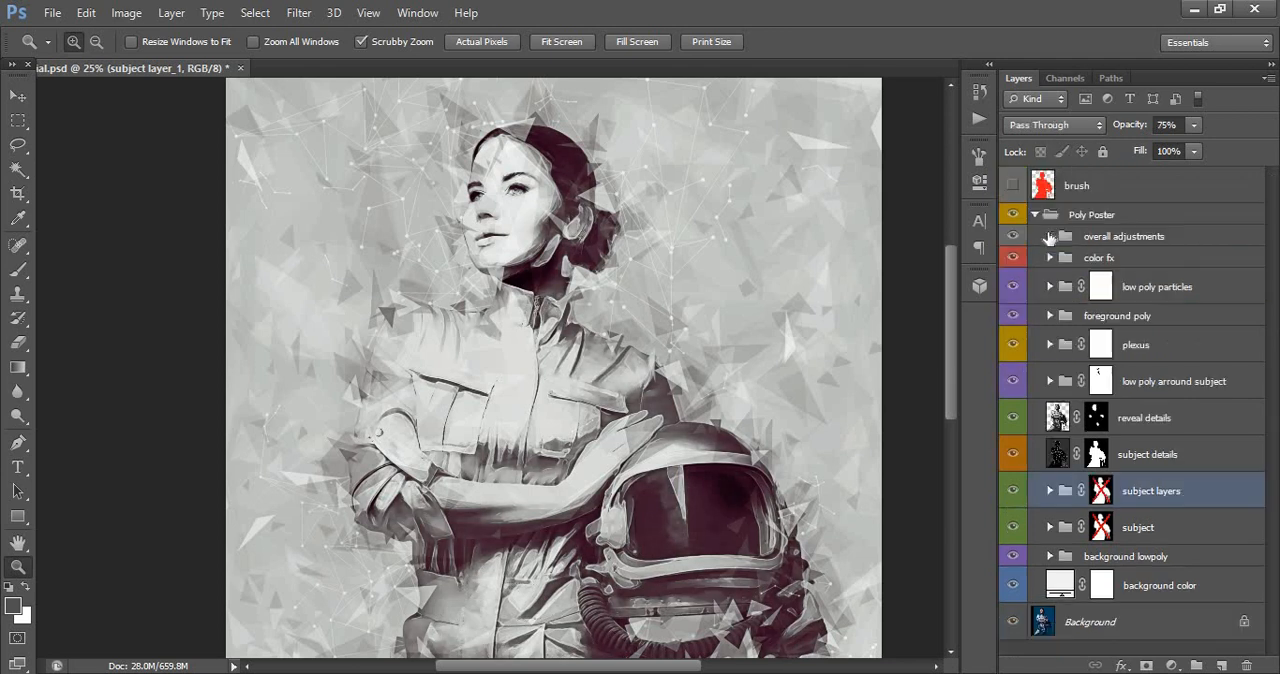
- Expand the subject group and toggle its black and white adjustment layer to compare the subject with and without colour
left_click(1048, 535)
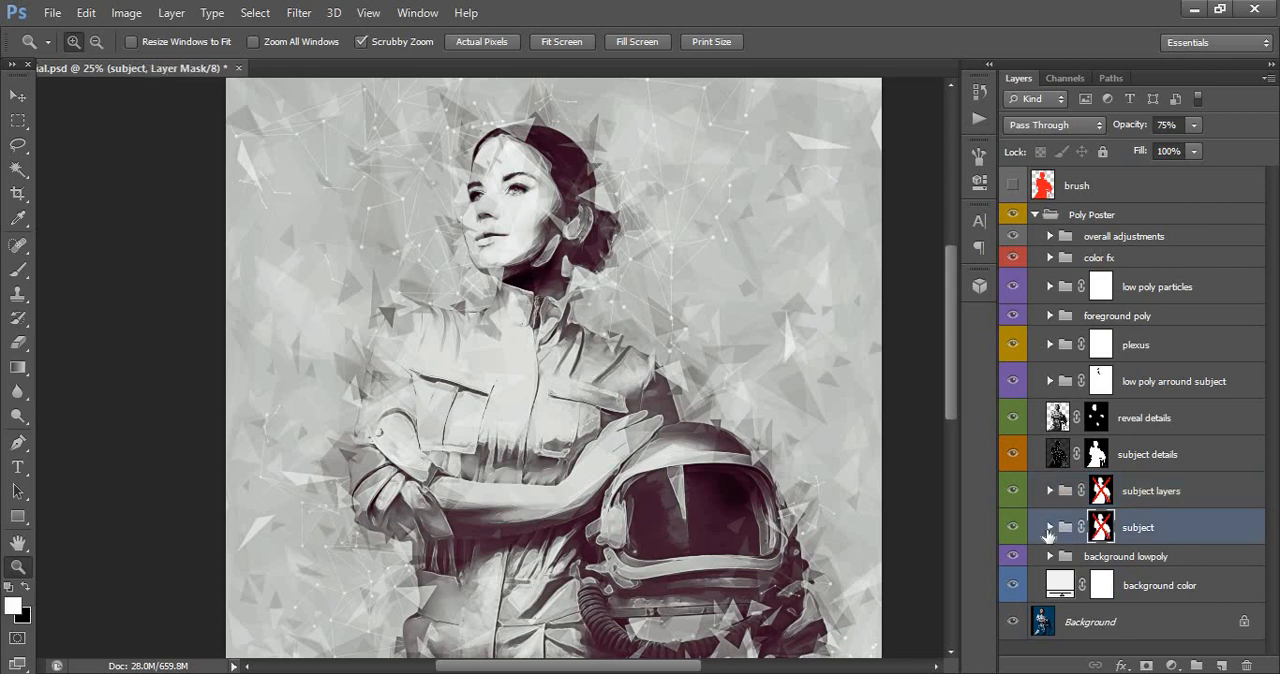
left_click(1048, 535)
scroll(1050, 520, "down", 2)
left_click(1088, 438)
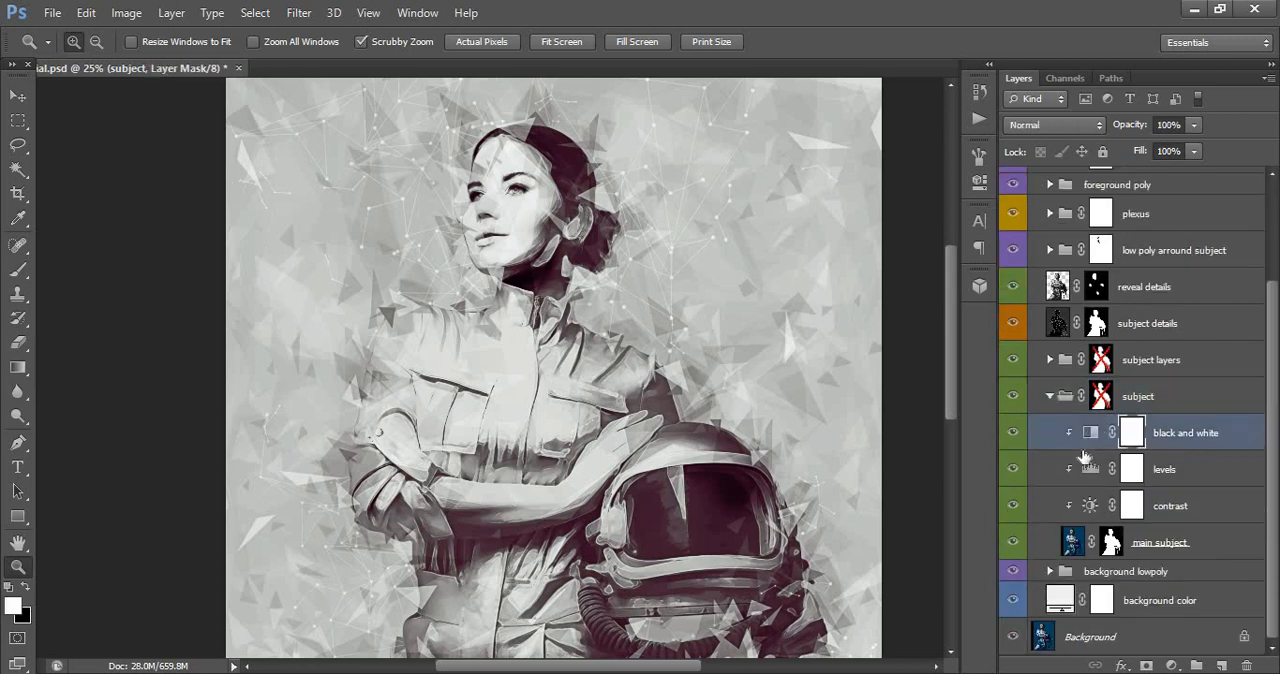
left_click(1012, 434)
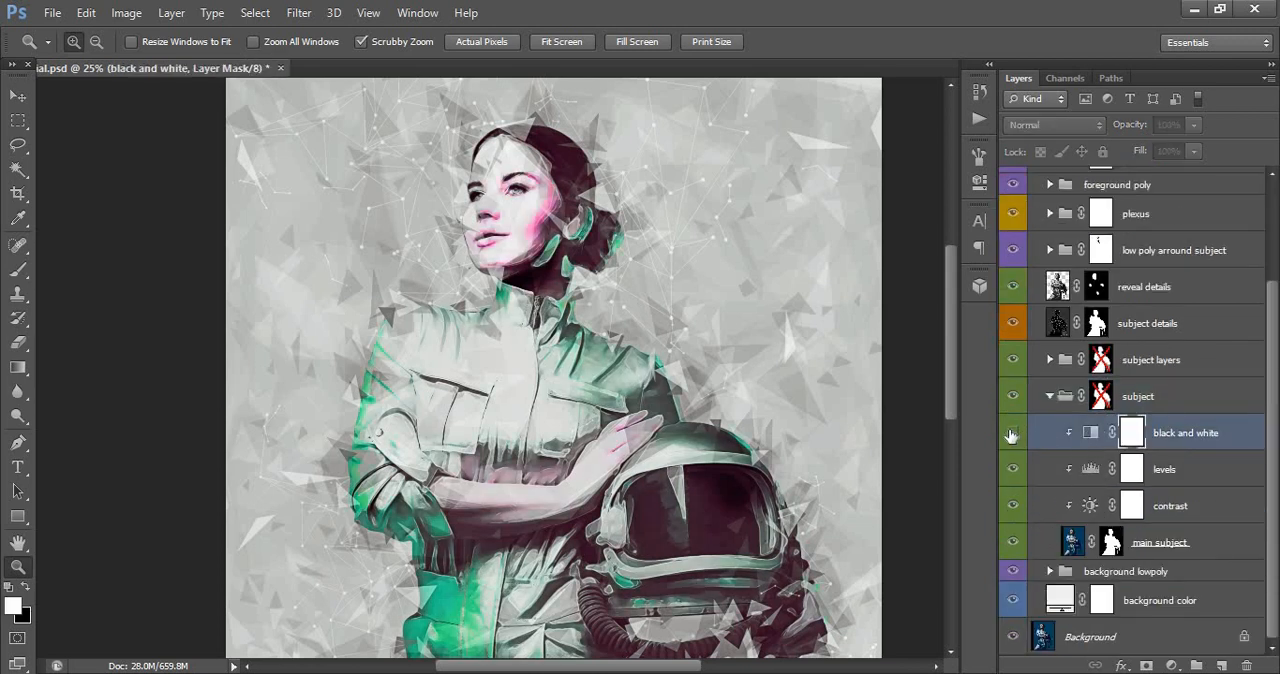
left_click(1012, 434)
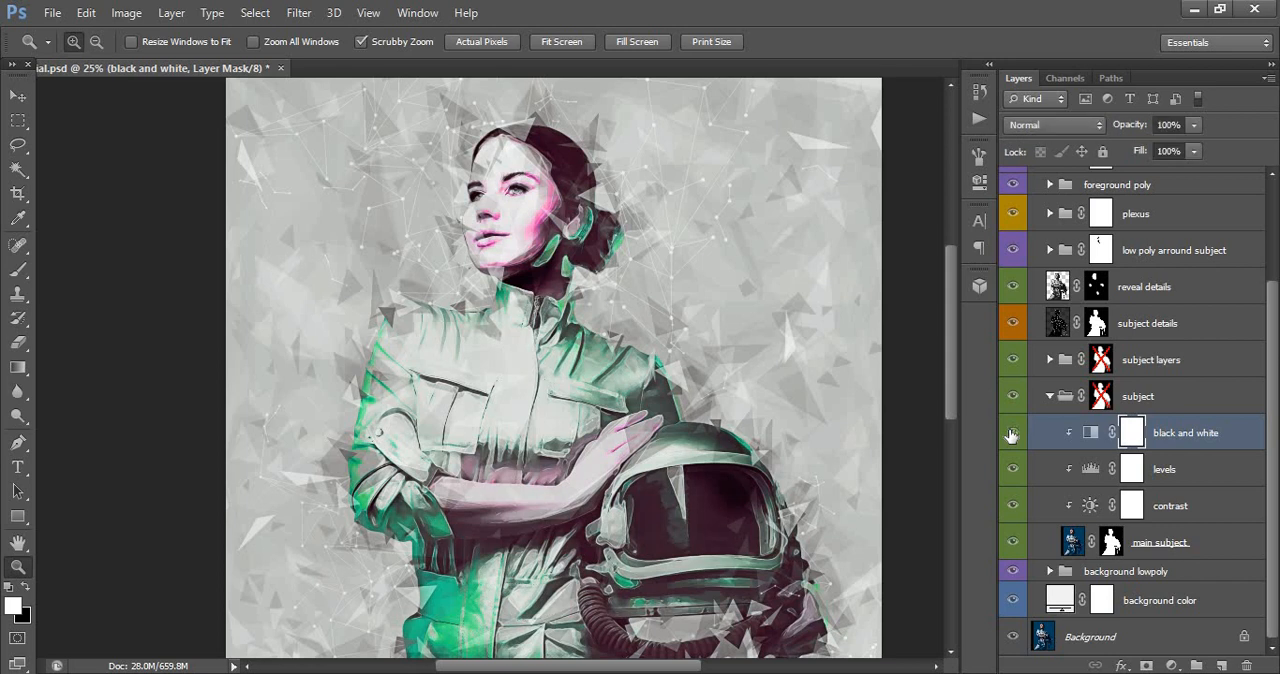
- Adjust the midtones of the subject group's levels layer, and change its contrast layer's contrast and set the brightness to 99
double_click(1090, 470)
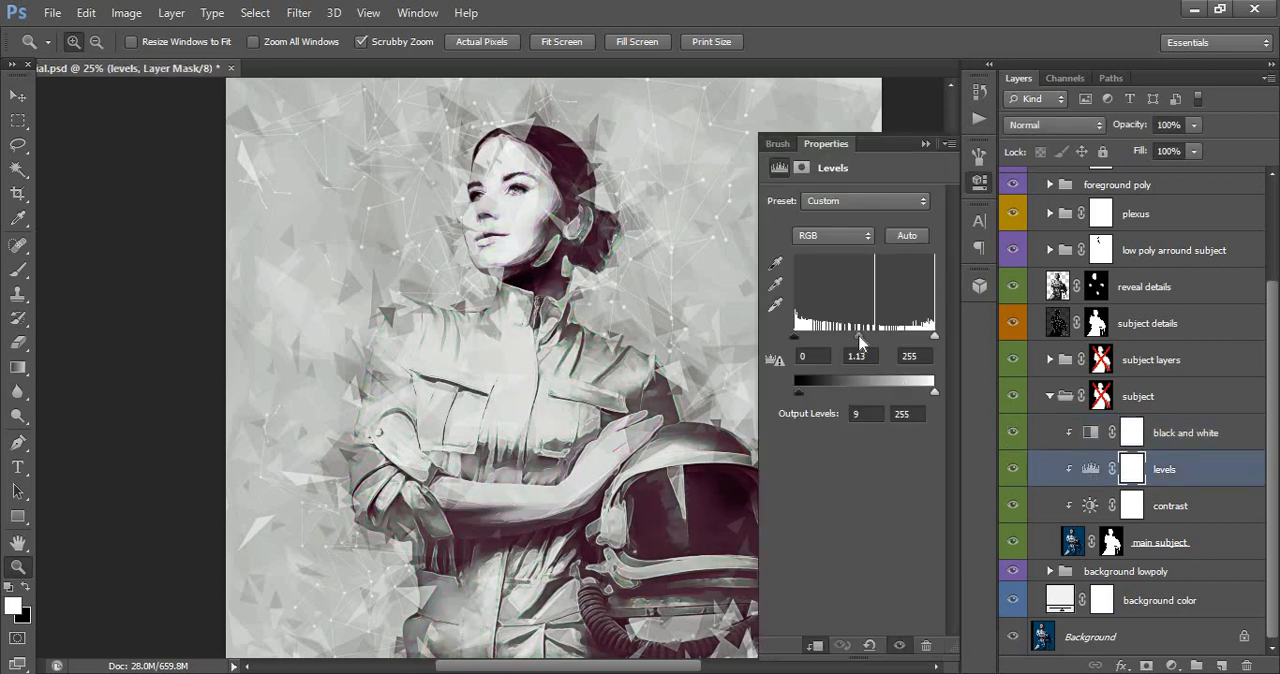
mouse_move(858, 338)
left_mouse_down()
mouse_move(883, 347)
mouse_move(855, 360)
left_mouse_up()
left_click(1092, 507)
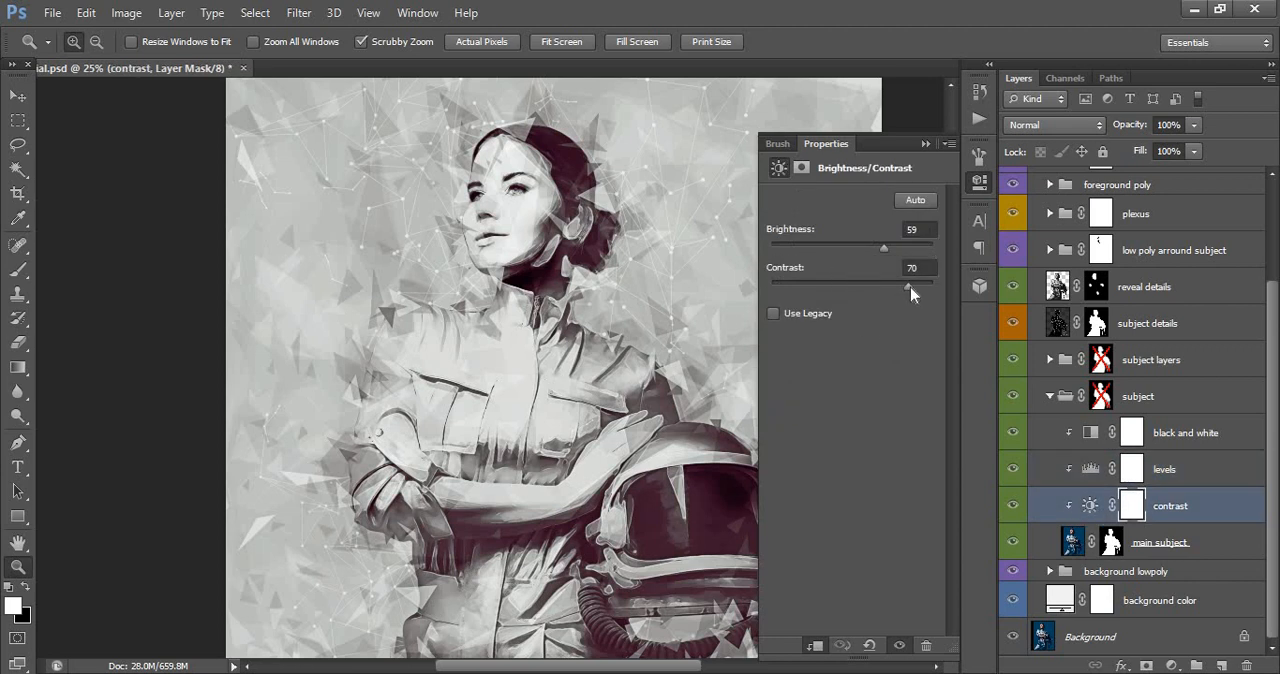
left_click_drag(852, 288, 798, 290)
left_click(906, 296)
mouse_move(896, 249)
left_mouse_down()
mouse_move(908, 252)
mouse_move(841, 254)
mouse_move(907, 257)
left_mouse_up()
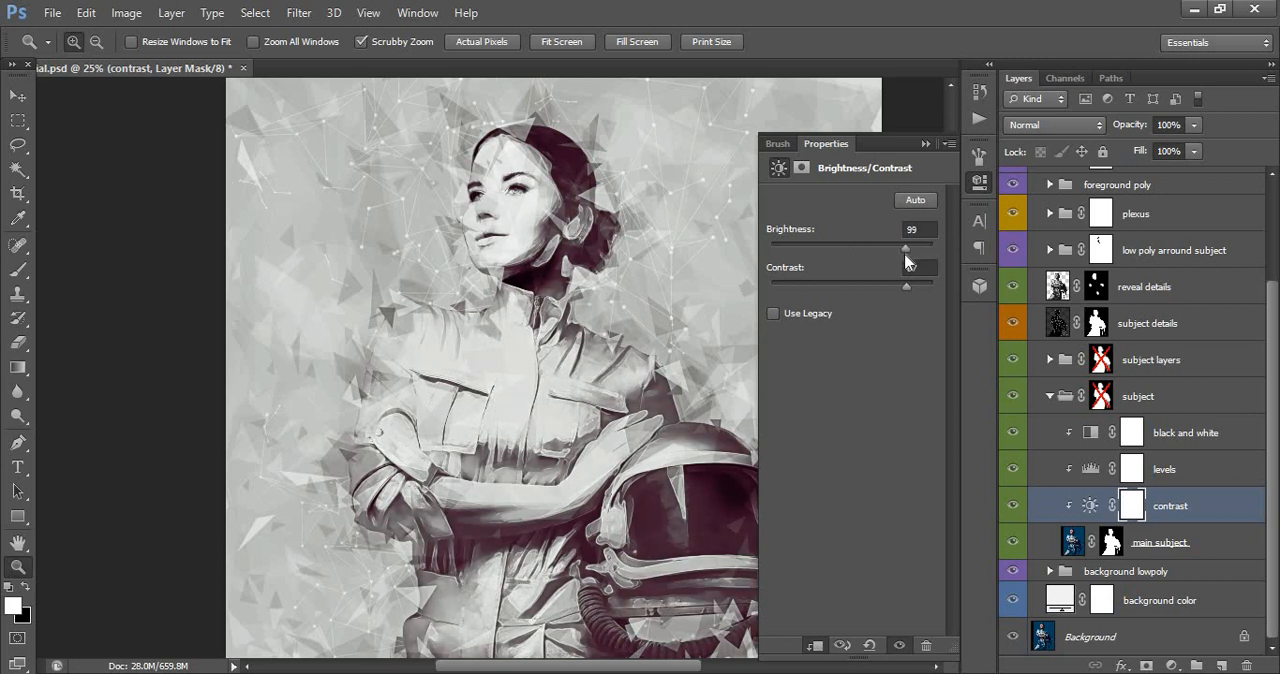
left_click(925, 143)
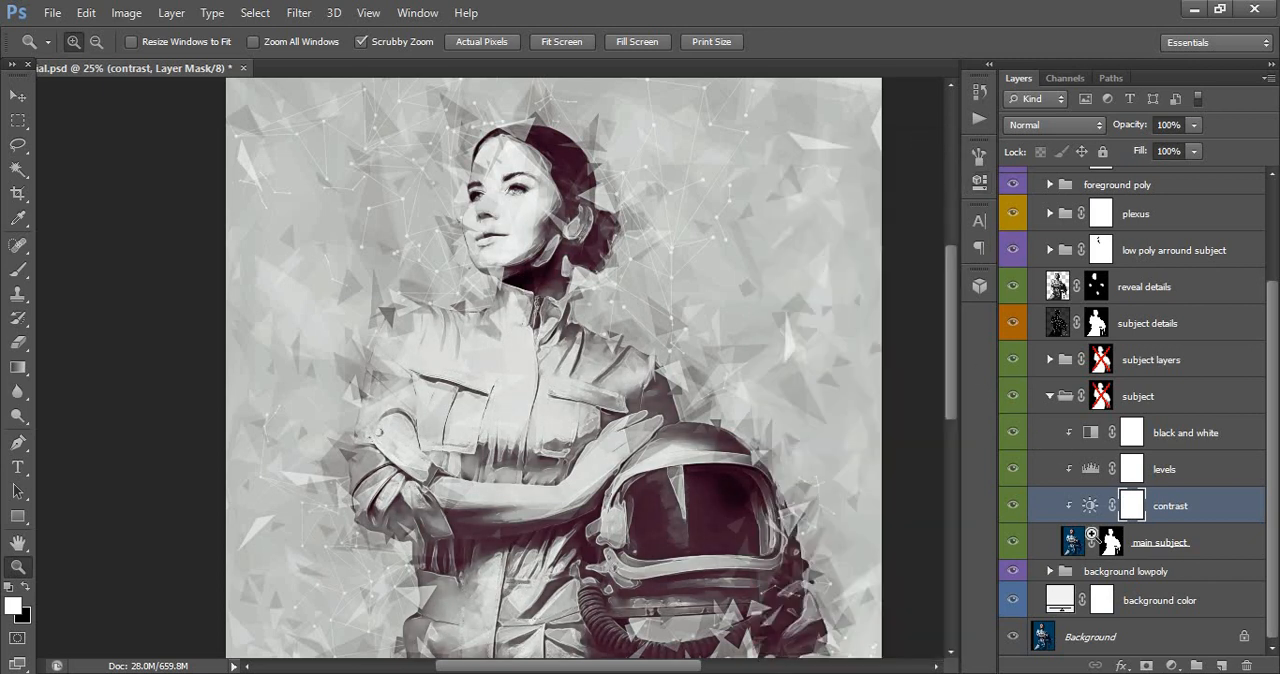
left_click(1050, 398)
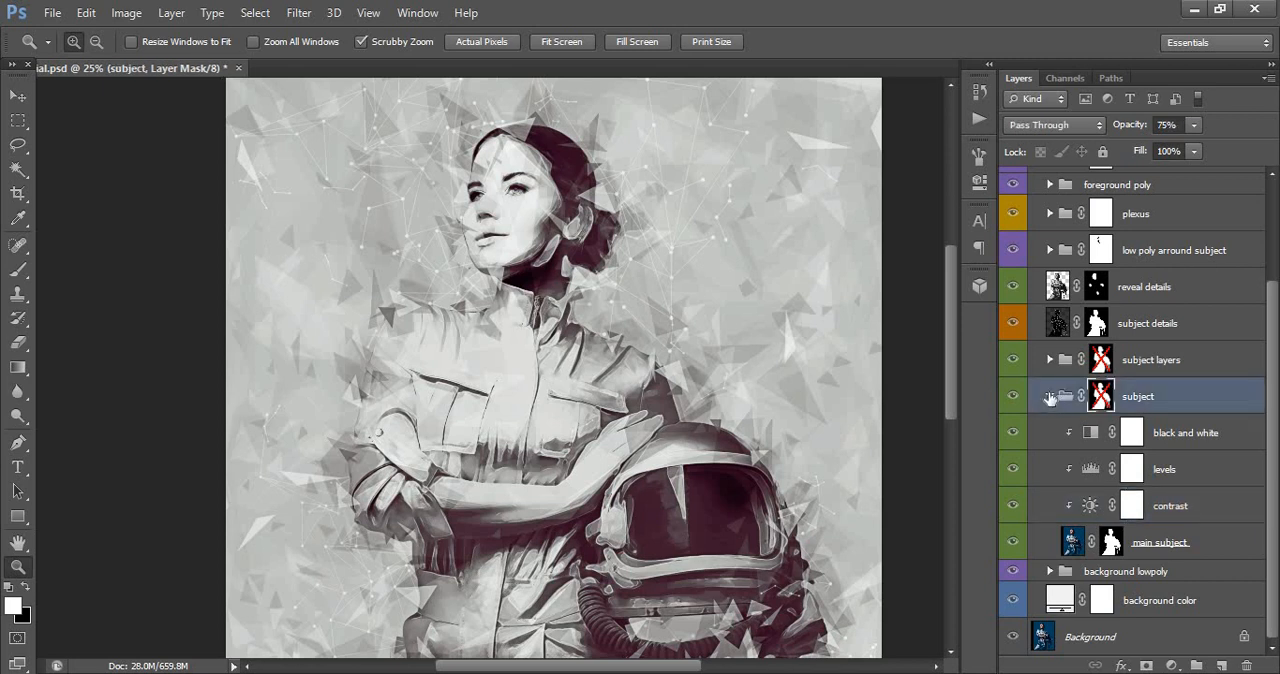
left_click(1050, 396)
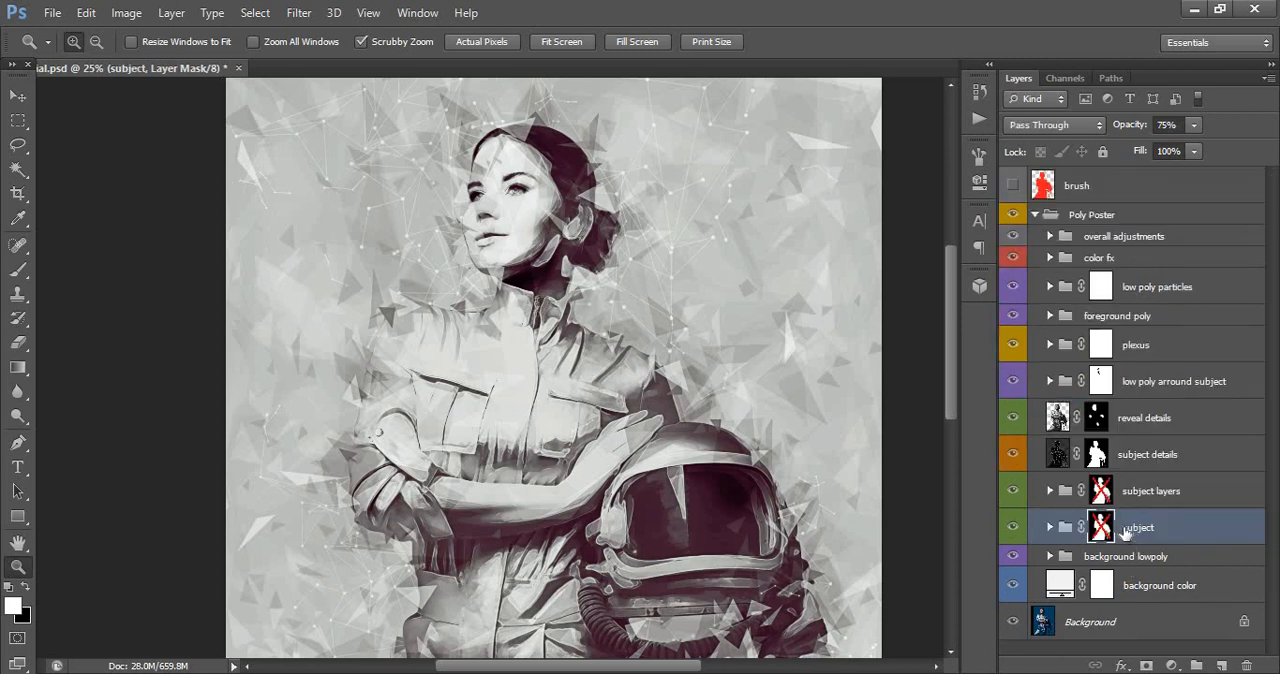
- Toggle the color fx group's visibility repeatedly to compare the poster with and without its colour effects
left_click(1110, 317)
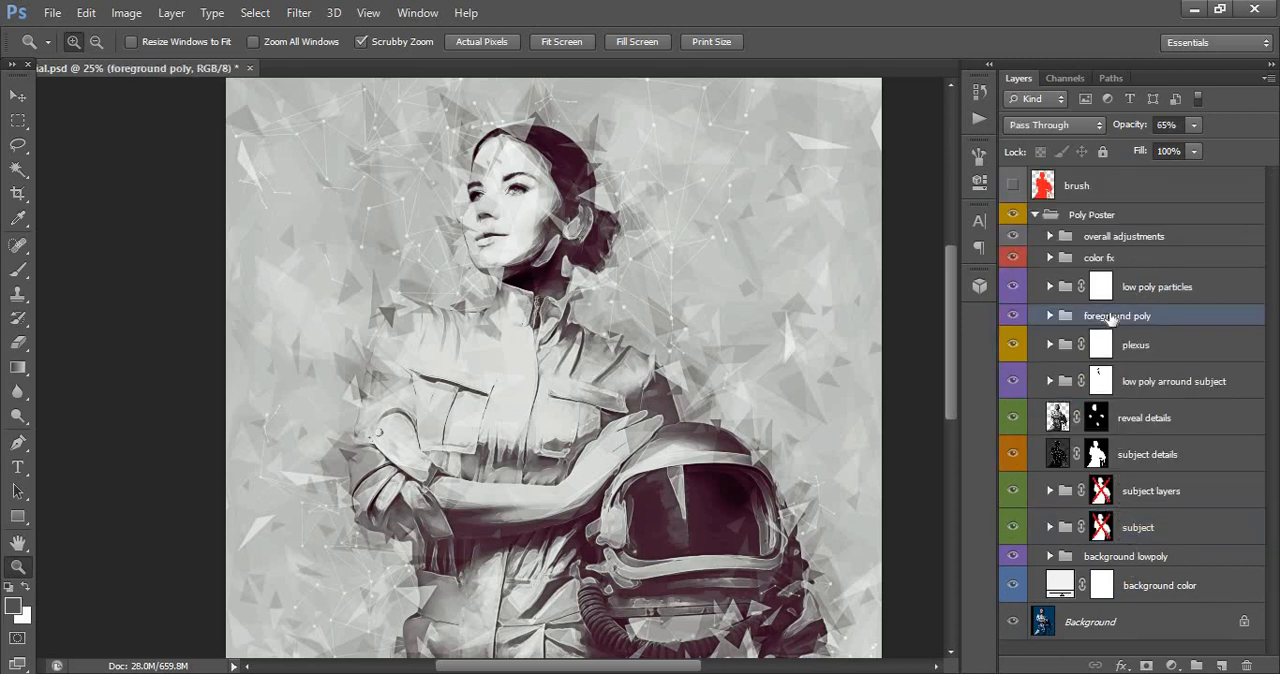
left_click(1132, 276)
left_click(1122, 260)
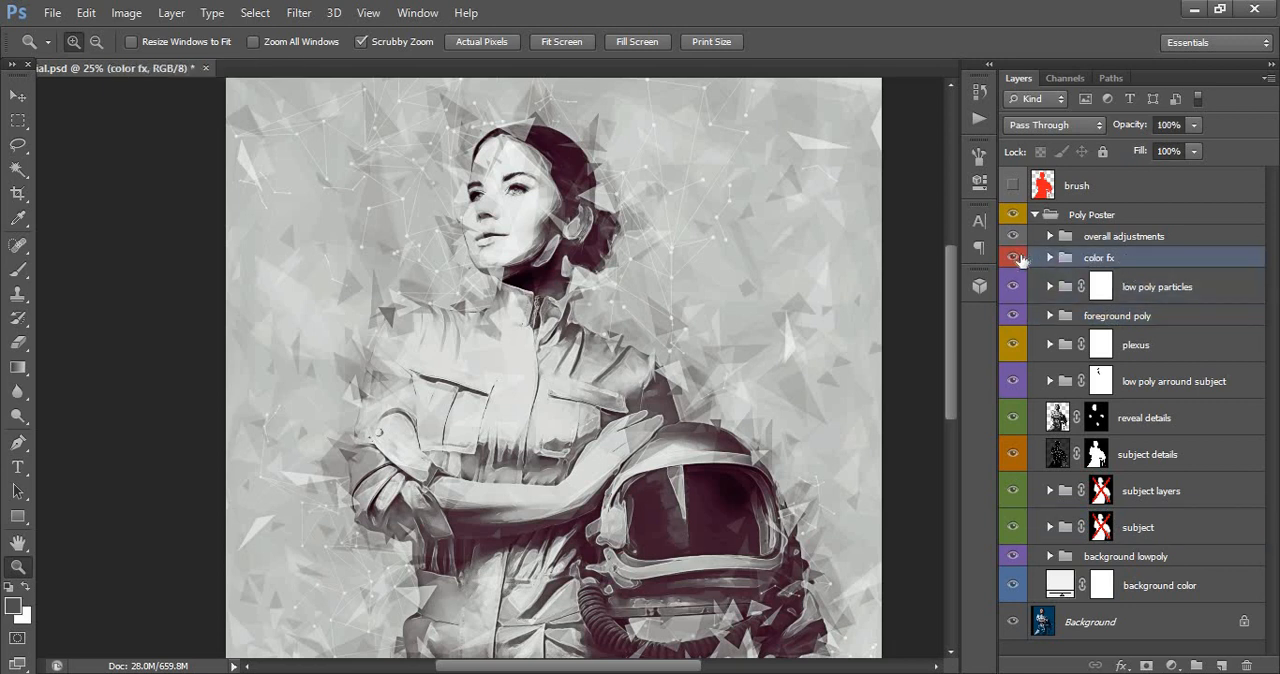
left_click(1014, 258)
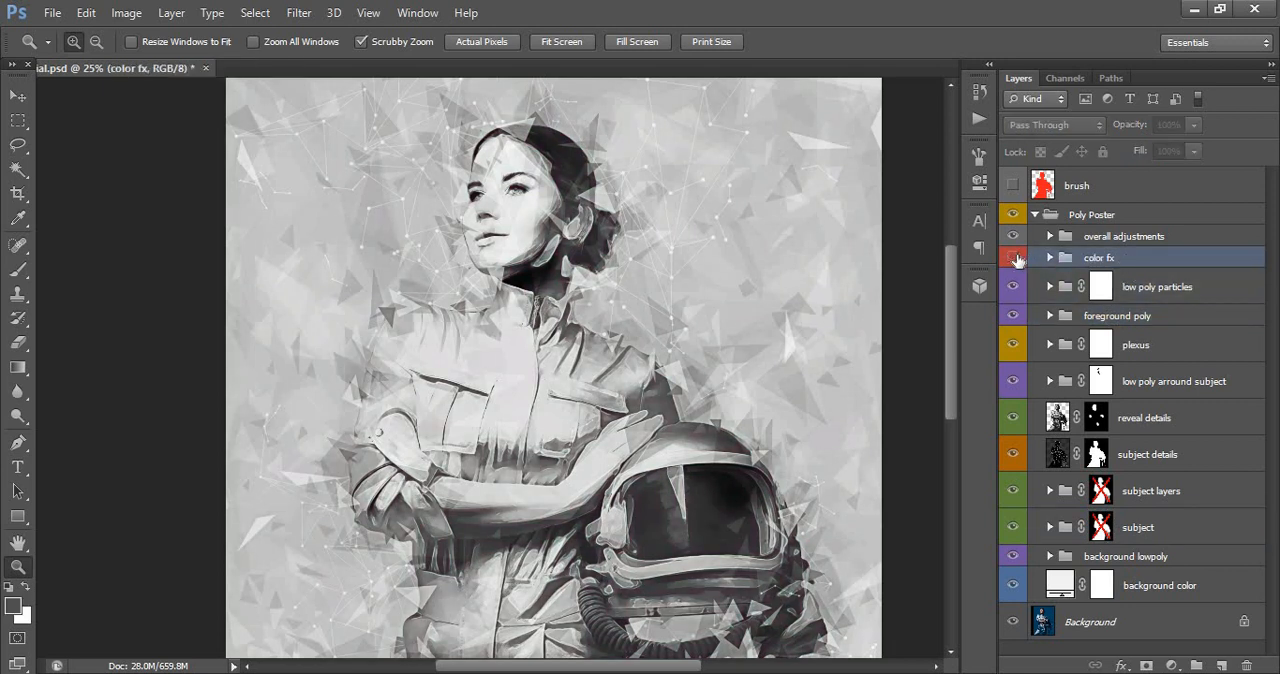
left_click(1014, 258)
left_click(1014, 258)
left_click(1014, 258)
- Adjust the opacity of the photo filter layer inside the color fx group, and collapse the group
left_click(1050, 258)
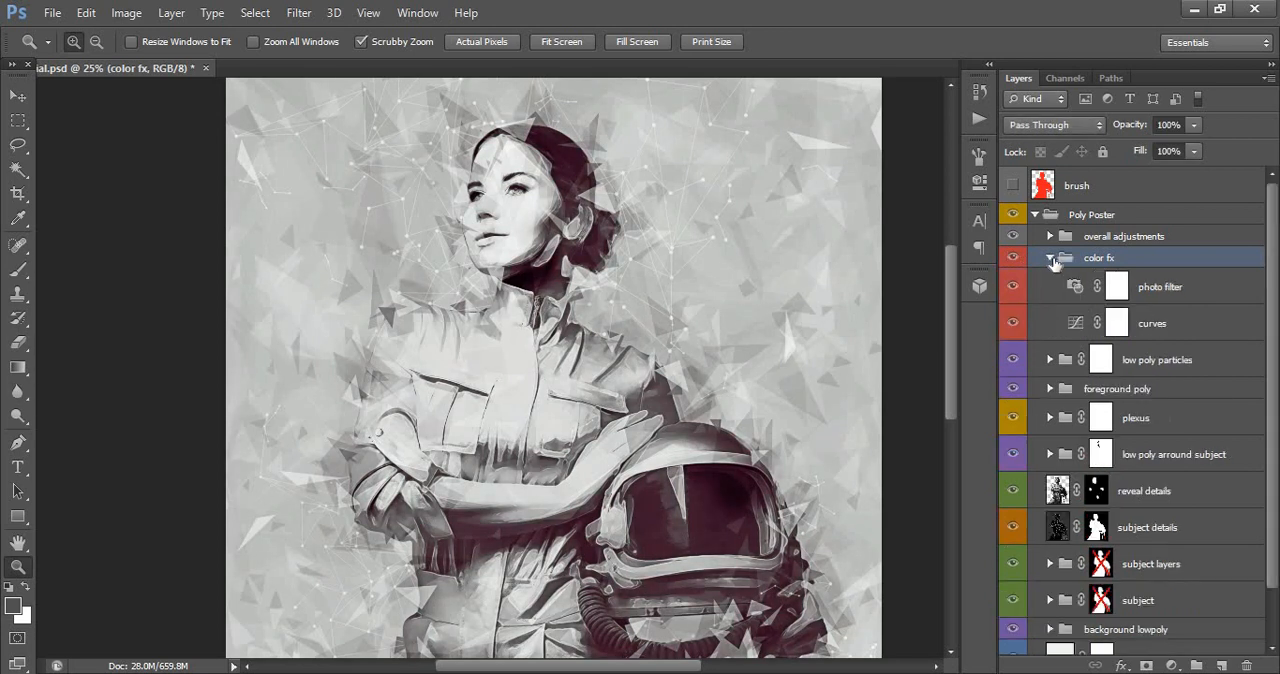
left_click(1068, 323)
left_click(1072, 289)
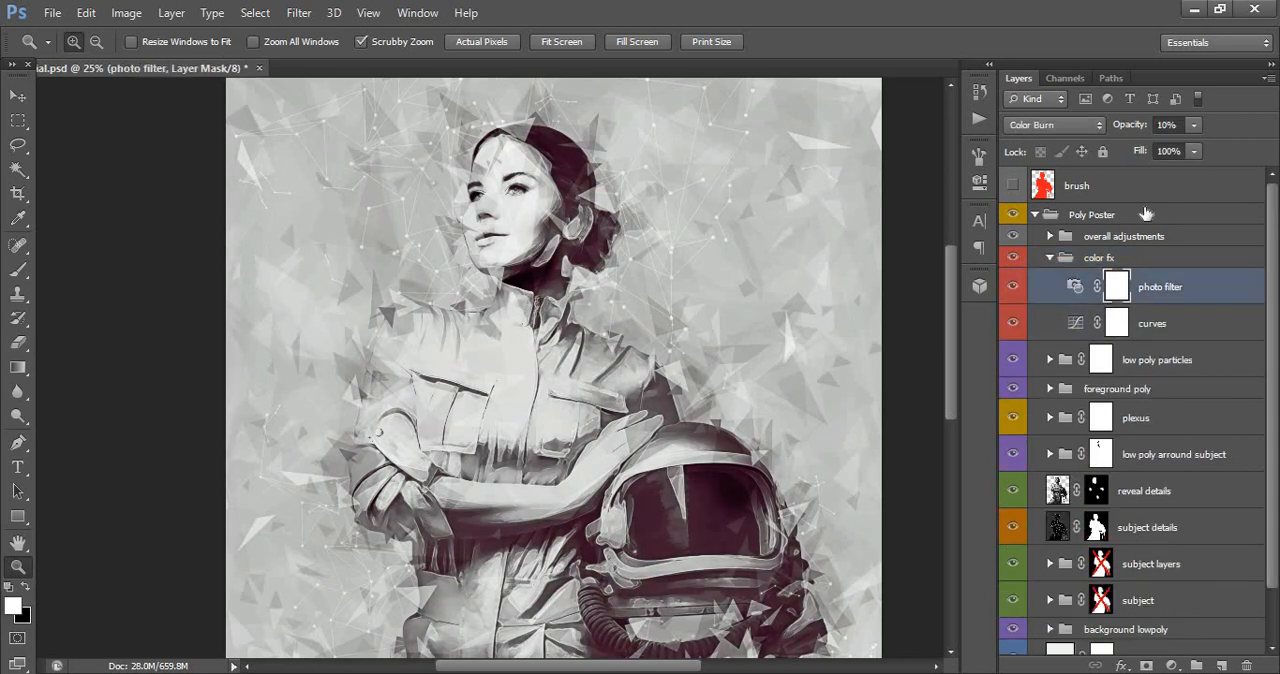
left_click(1192, 125)
mouse_move(1188, 150)
left_mouse_down()
mouse_move(1222, 151)
mouse_move(1177, 146)
left_mouse_up()
left_click(1088, 257)
left_click(1049, 258)
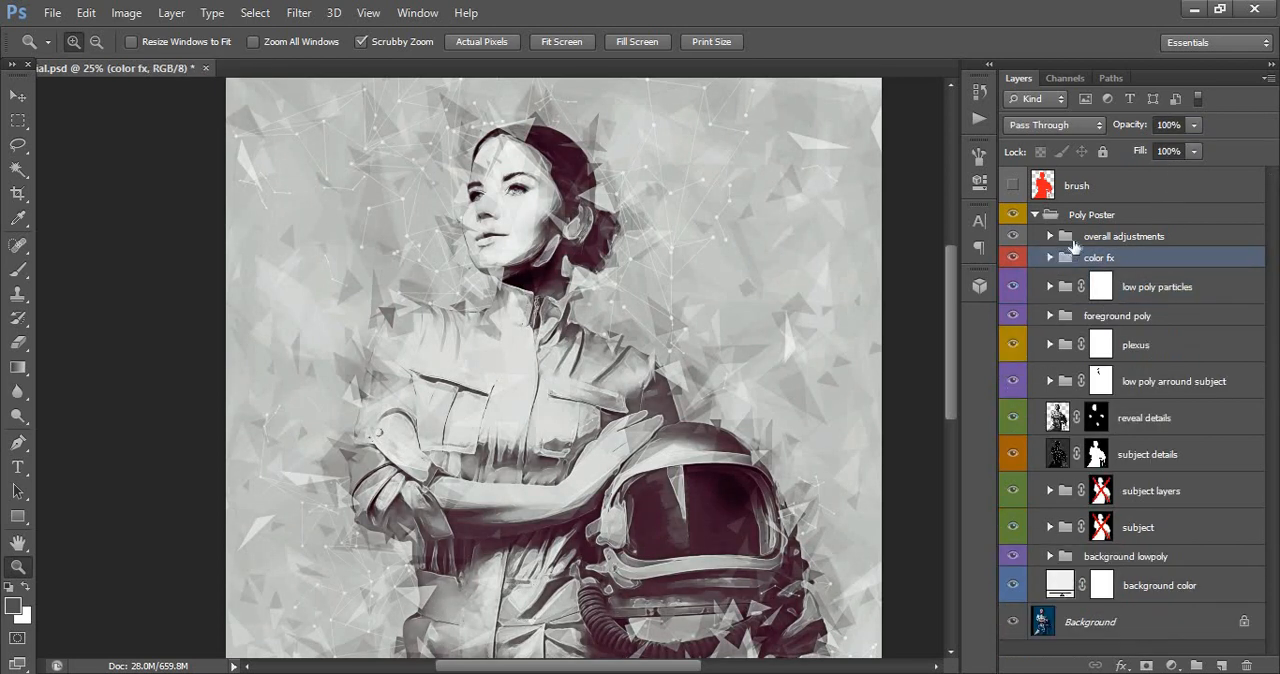
- Expand the overall adjustments group, try several hues on its change overall color layer, and set the hue to -28
left_click(1073, 240)
left_click(1050, 237)
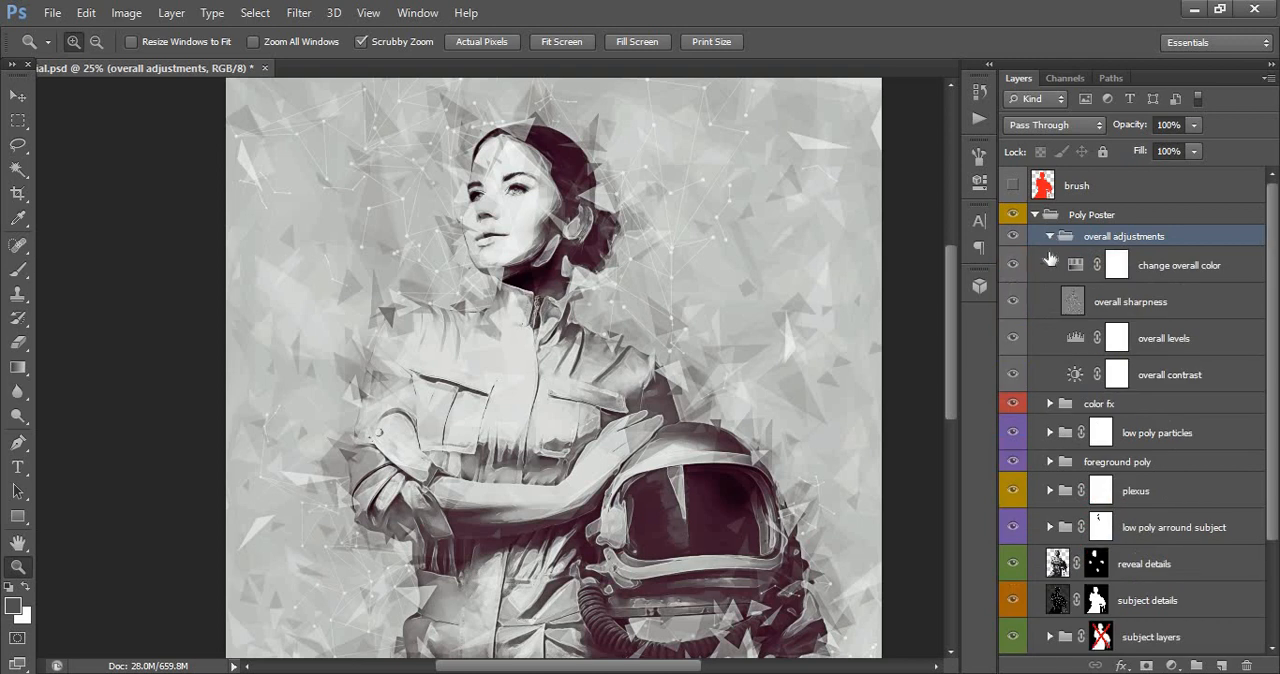
left_click(1072, 272)
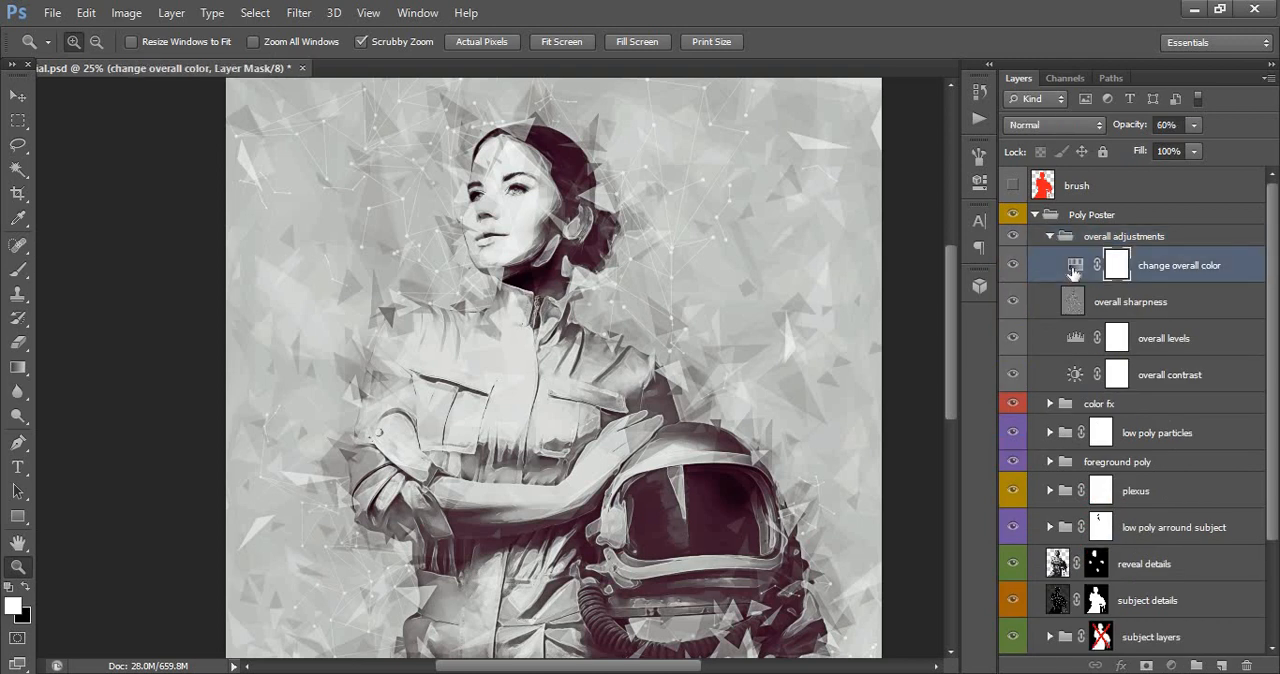
left_click(1072, 270)
double_click(1072, 270)
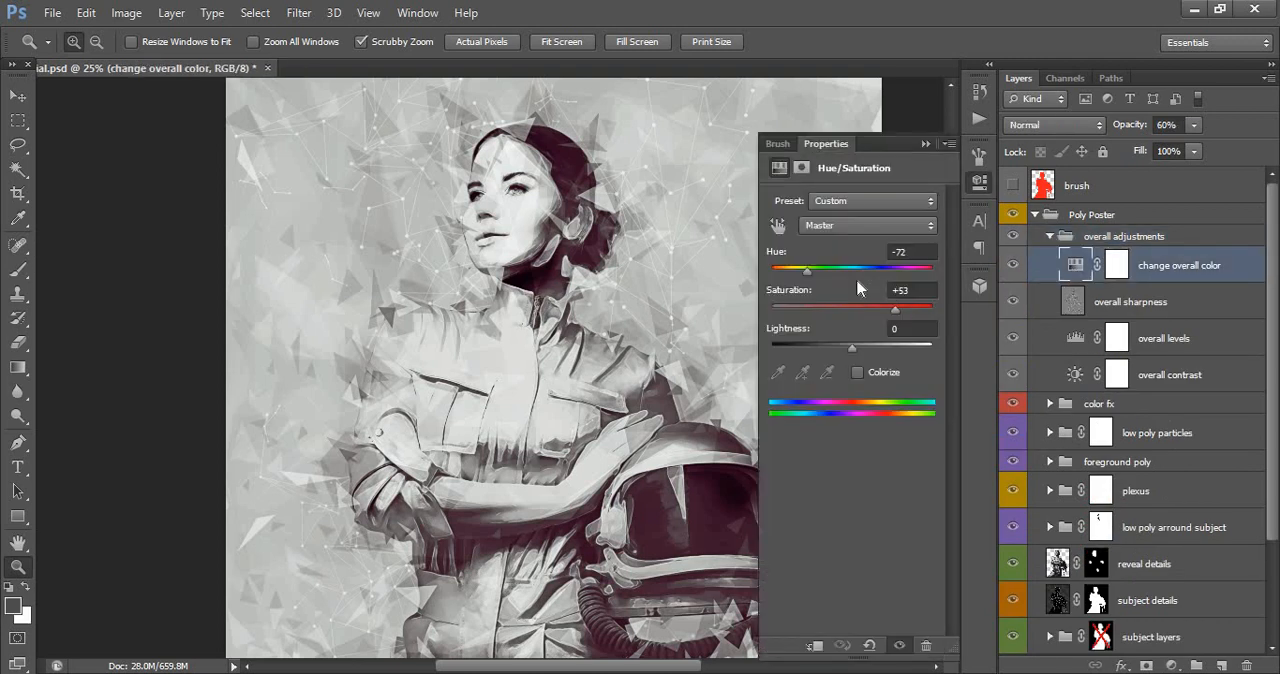
left_click_drag(818, 271, 918, 264)
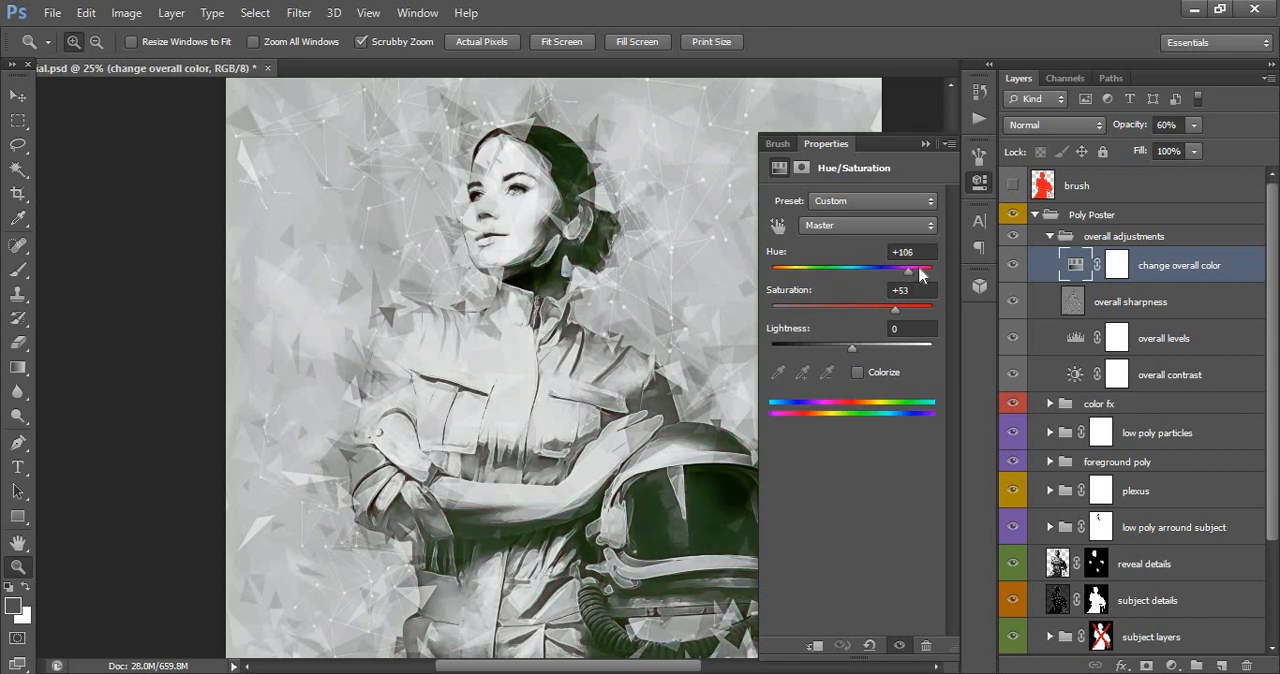
left_click_drag(797, 268, 836, 270)
left_click(893, 270)
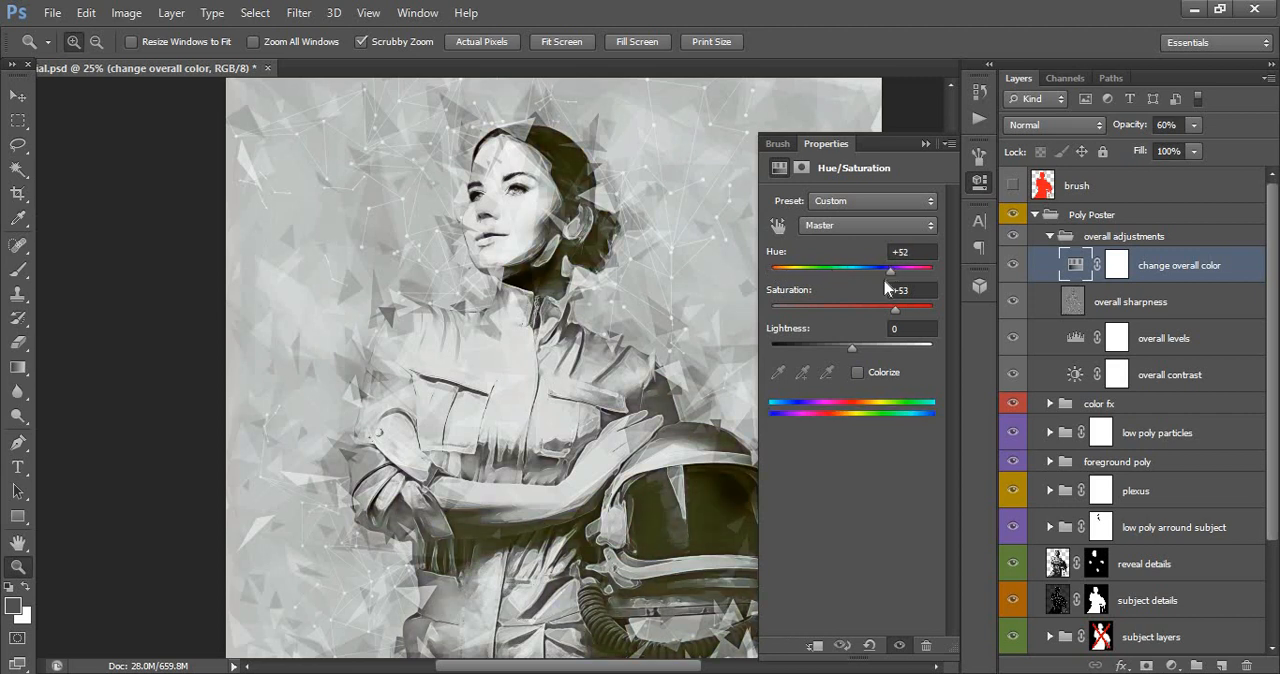
left_click(829, 270)
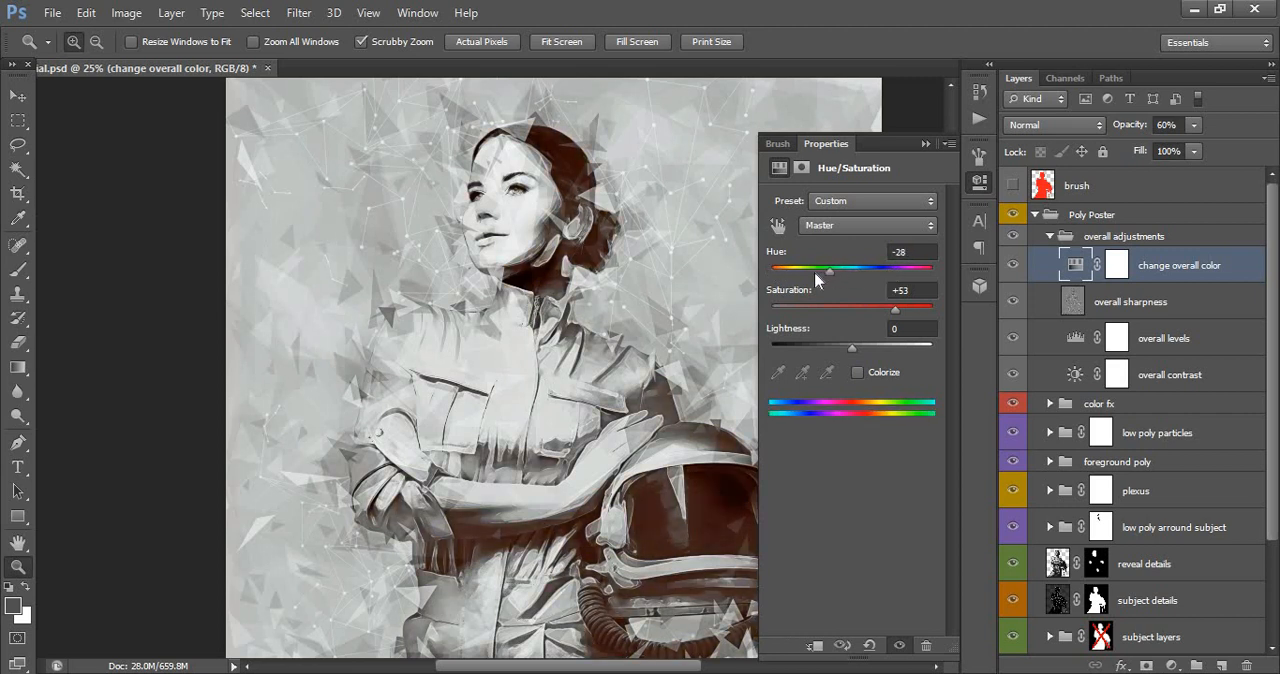
left_click(926, 144)
- Adjust the midtones of the overall levels layer in the overall adjustments group
left_click(1086, 308)
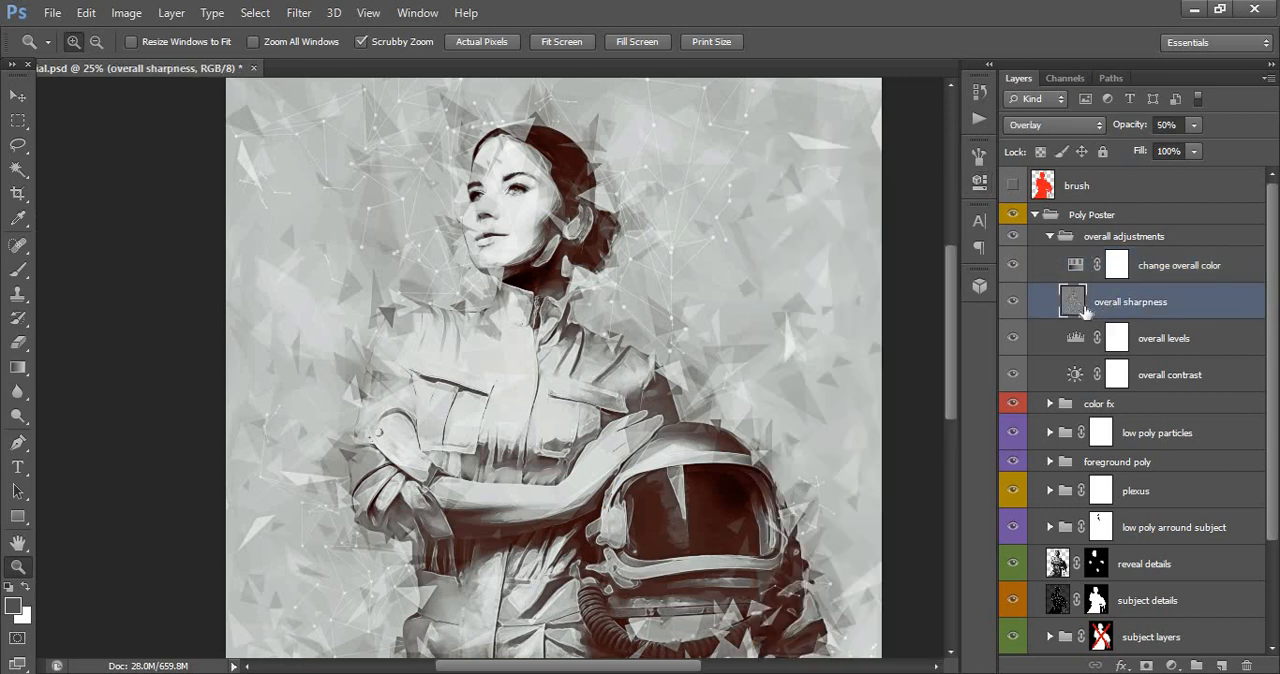
left_click(1162, 346)
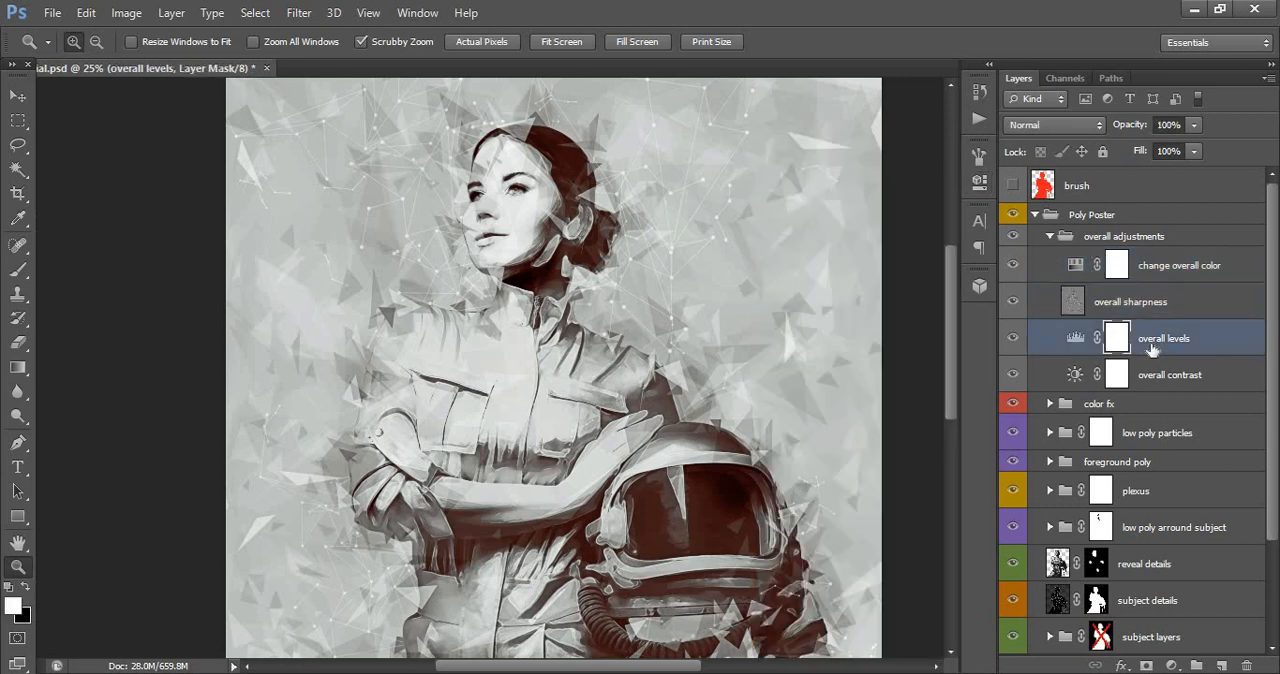
left_click(1083, 341)
double_click(1083, 341)
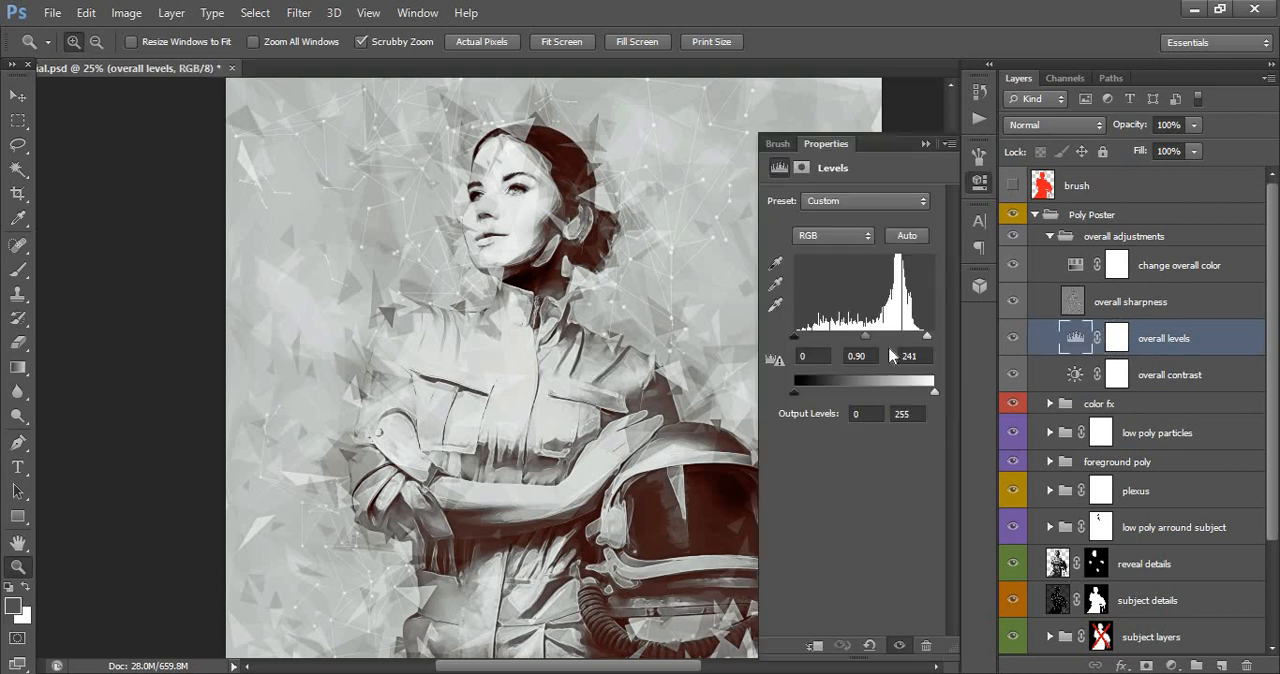
mouse_move(862, 342)
left_mouse_down()
mouse_move(841, 342)
mouse_move(881, 342)
left_mouse_up()
- Try a contrast of 43 on the overall contrast layer, undo it, and set the layer's brightness to -12
left_click(1076, 374)
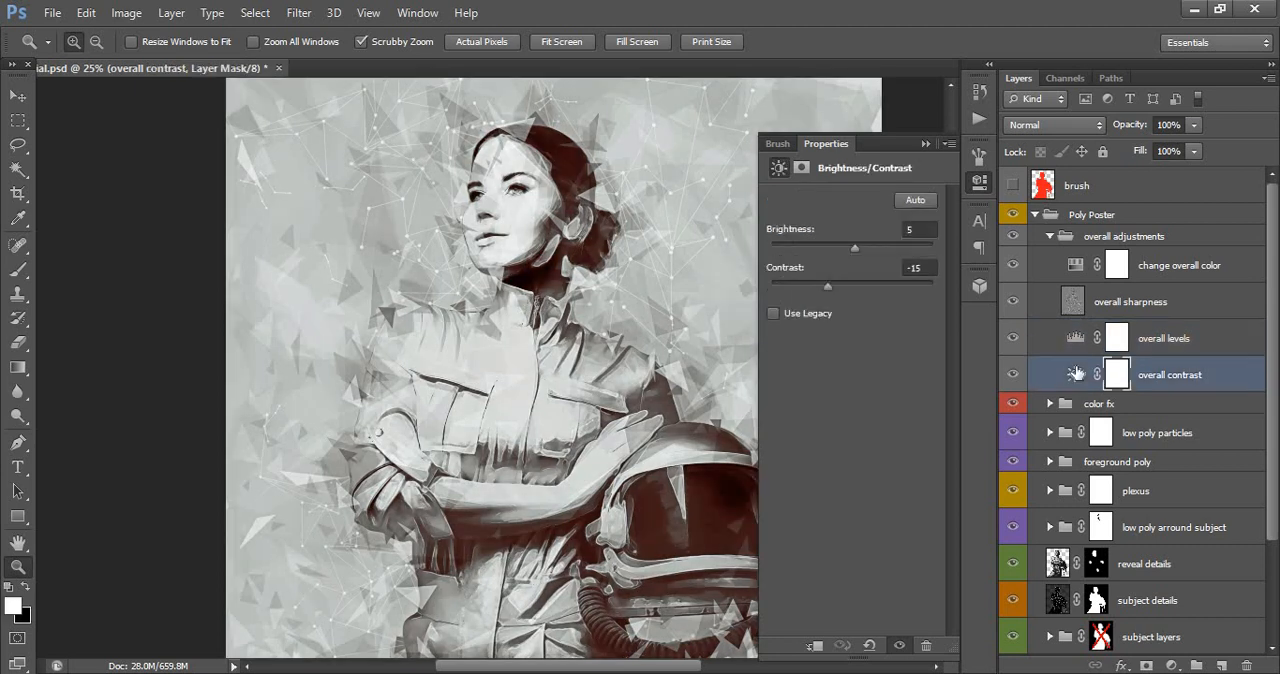
left_click_drag(826, 286, 884, 286)
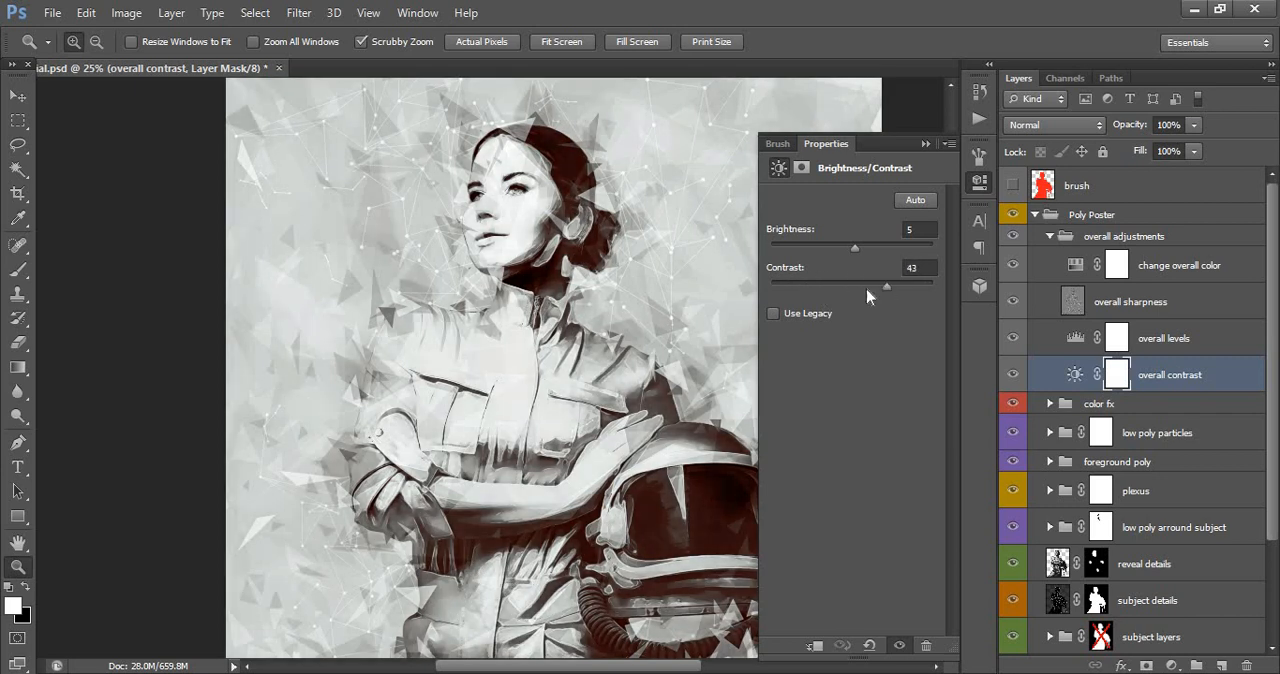
key("ctrl+z")
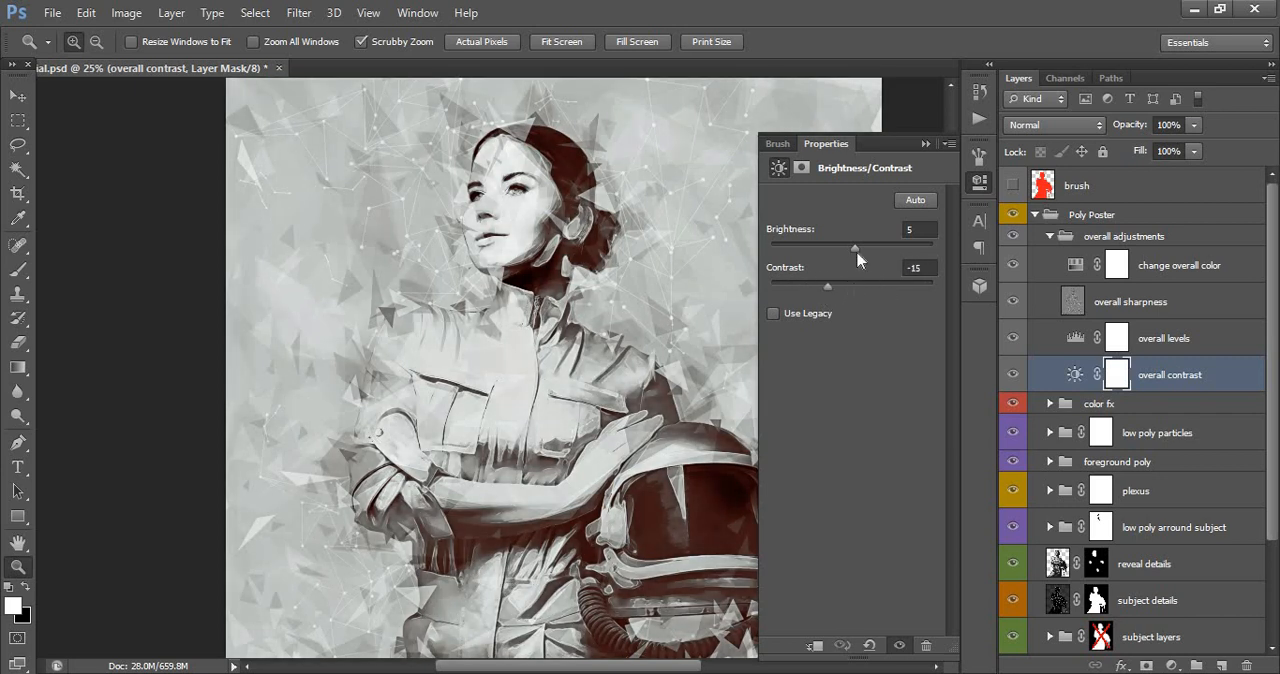
left_click_drag(864, 246, 834, 252)
left_click(845, 250)
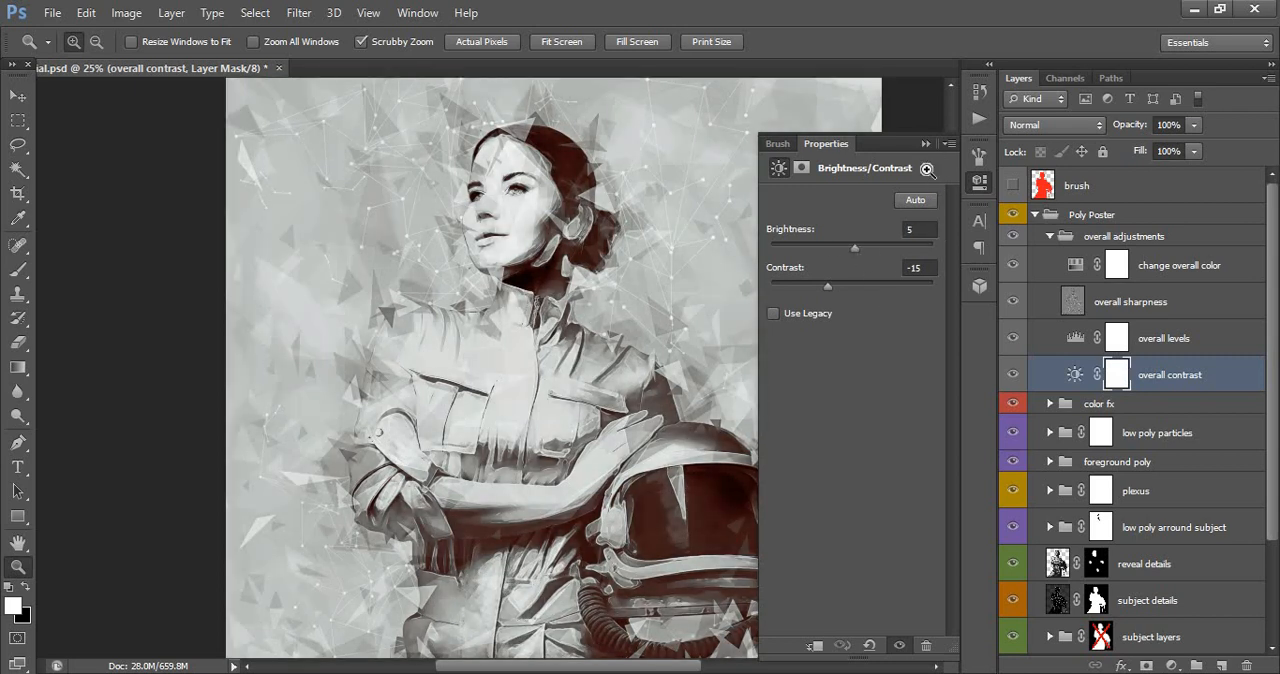
left_click(926, 143)
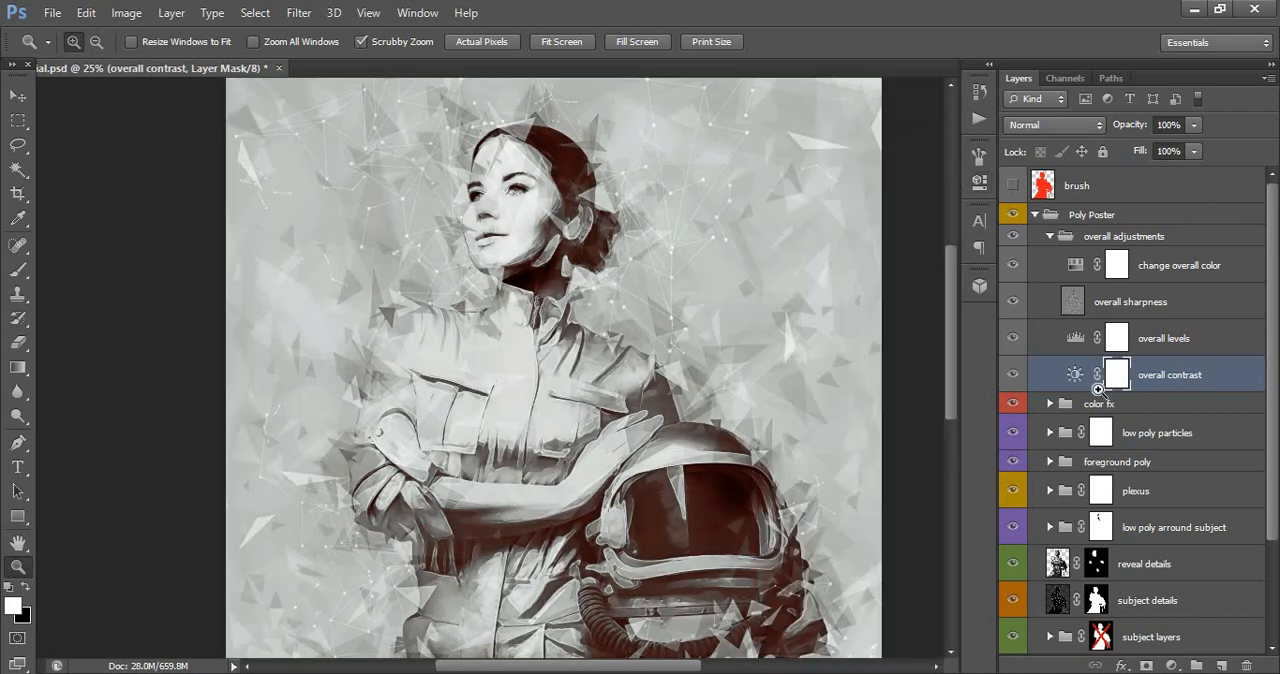
- Run the Update Sharpness action from the Poly Poster action set to regenerate the overall sharpness layer
left_click(1078, 308)
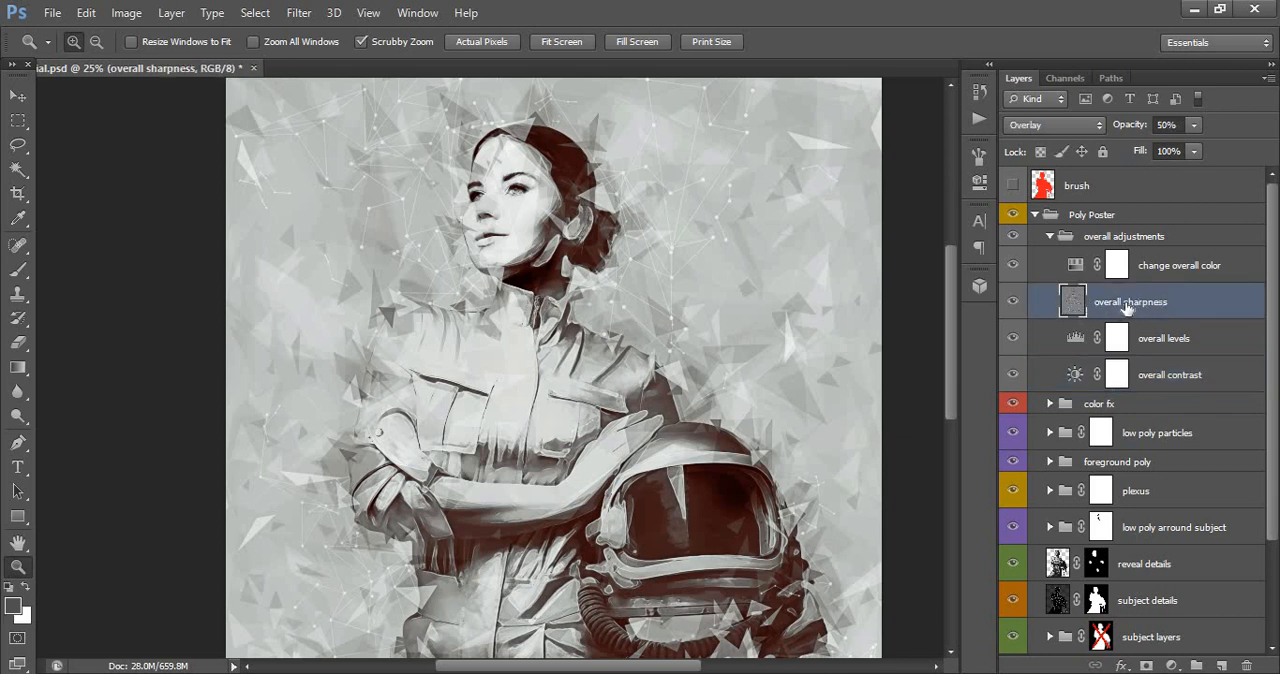
left_click(980, 120)
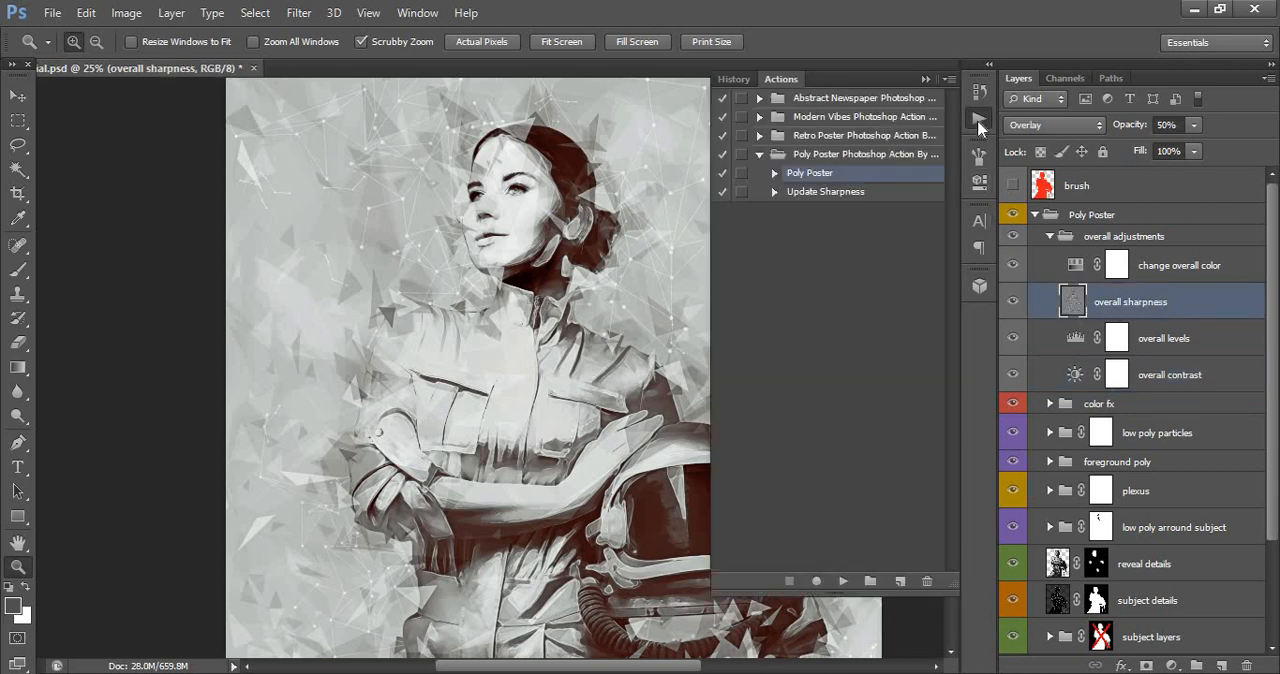
left_click(815, 198)
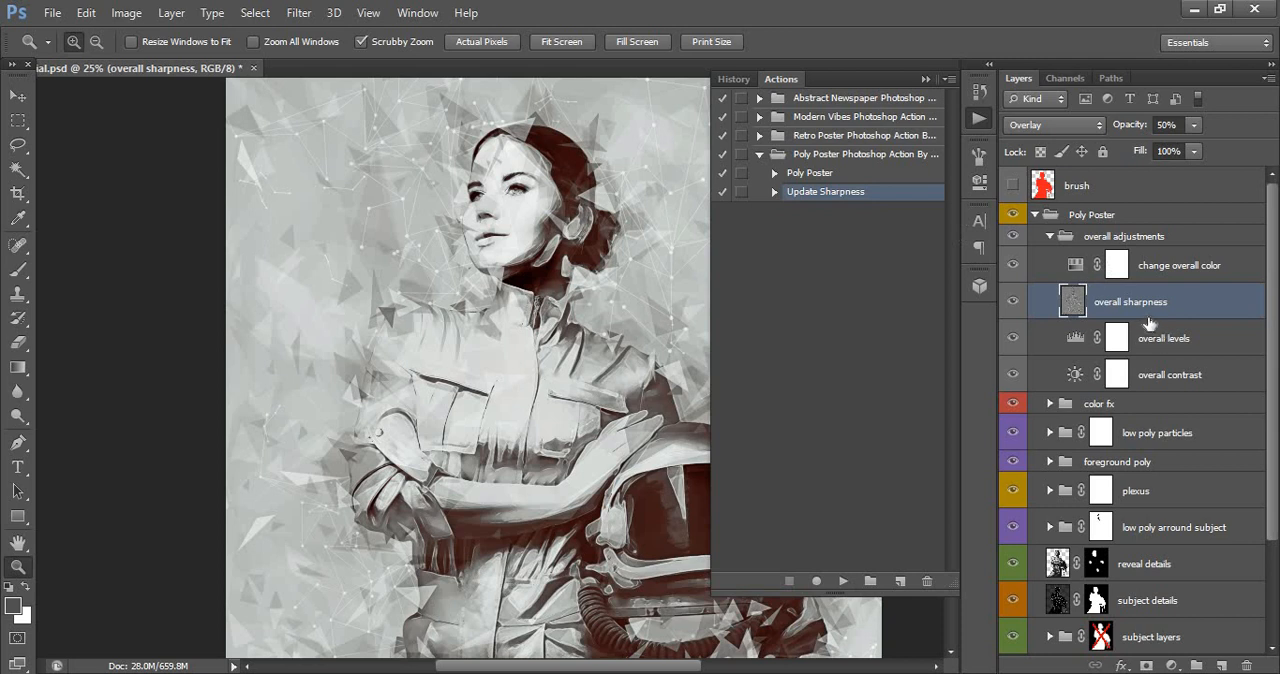
left_click(847, 580)
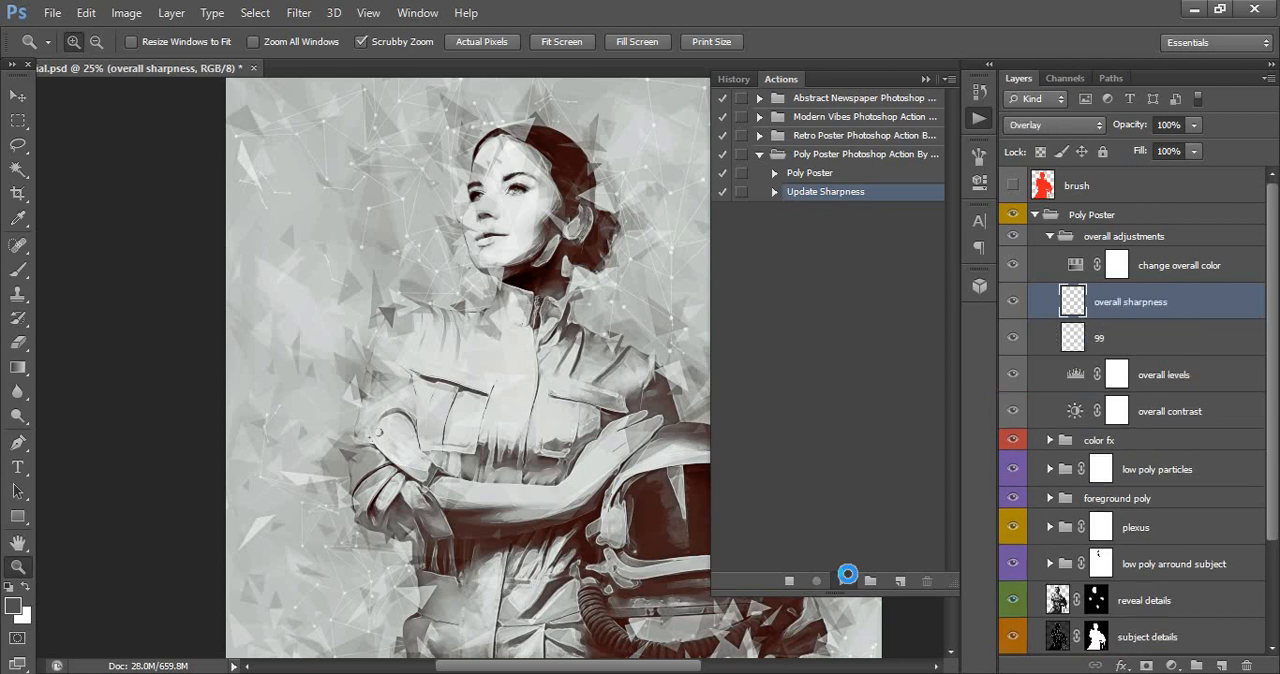
left_click(926, 78)
- Toggle the overall sharpness layer's visibility repeatedly to compare the poster with and without the updated sharpening
left_click(1043, 311)
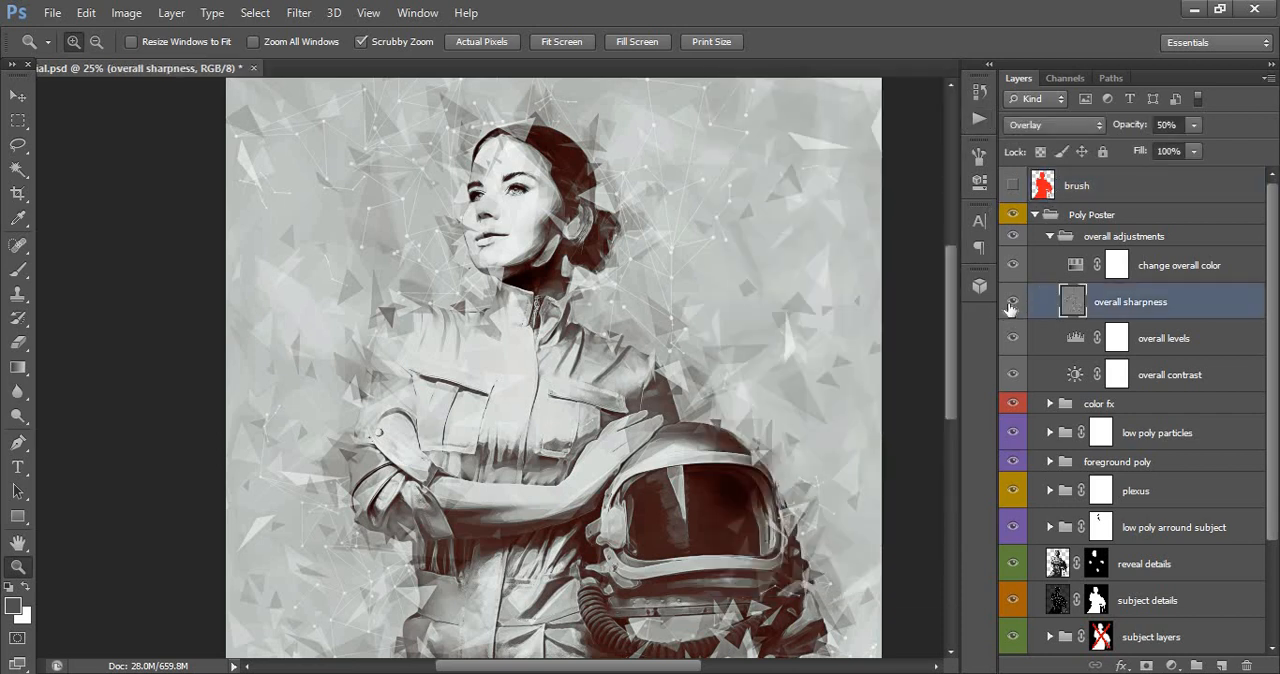
left_click(1012, 302)
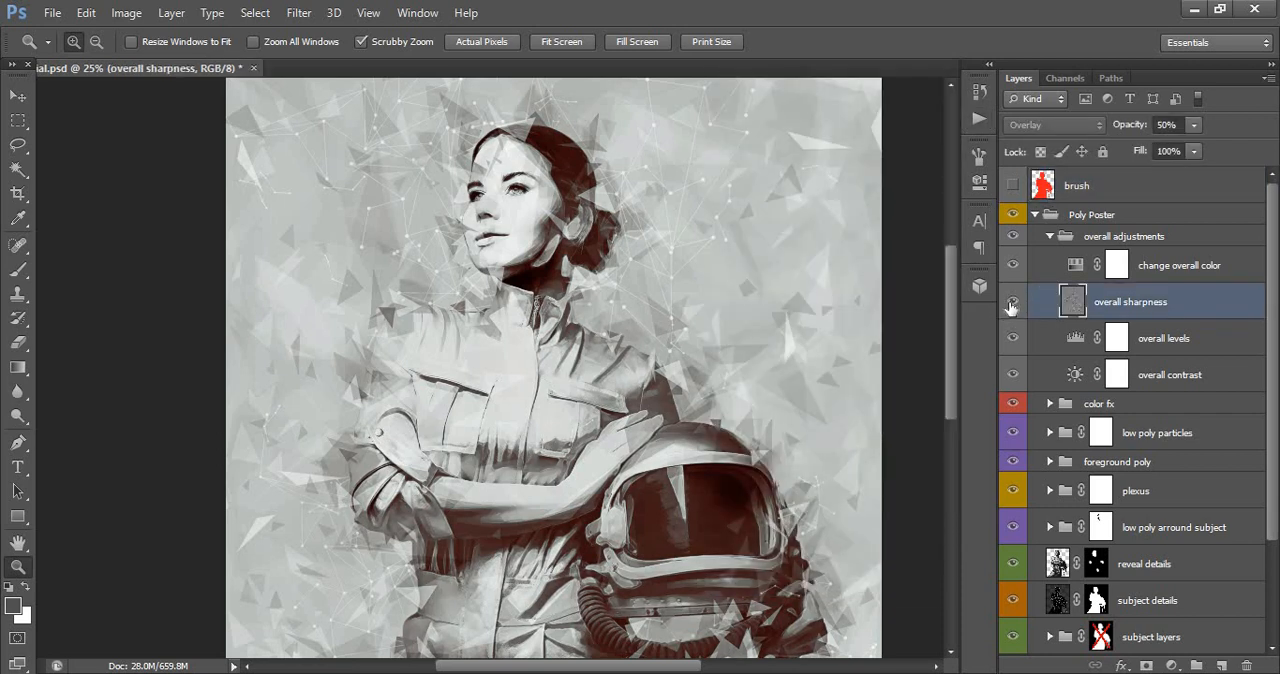
left_click(1011, 303)
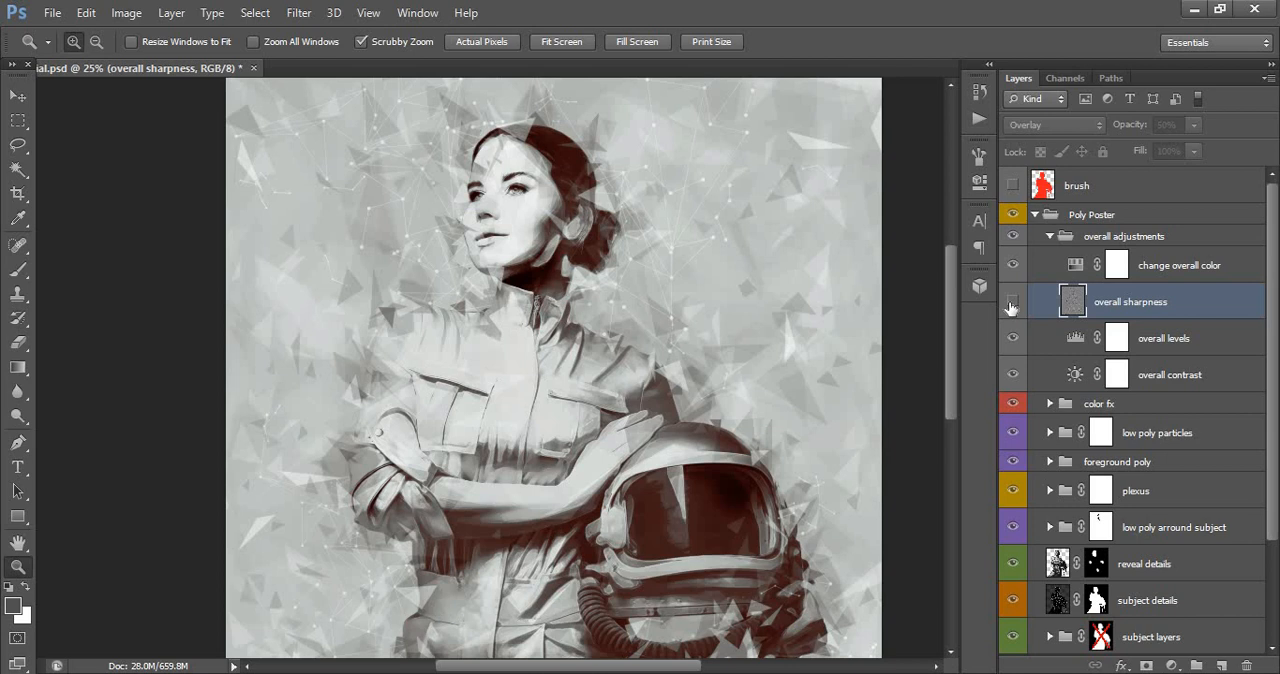
left_click(1011, 303)
left_click(1011, 303)
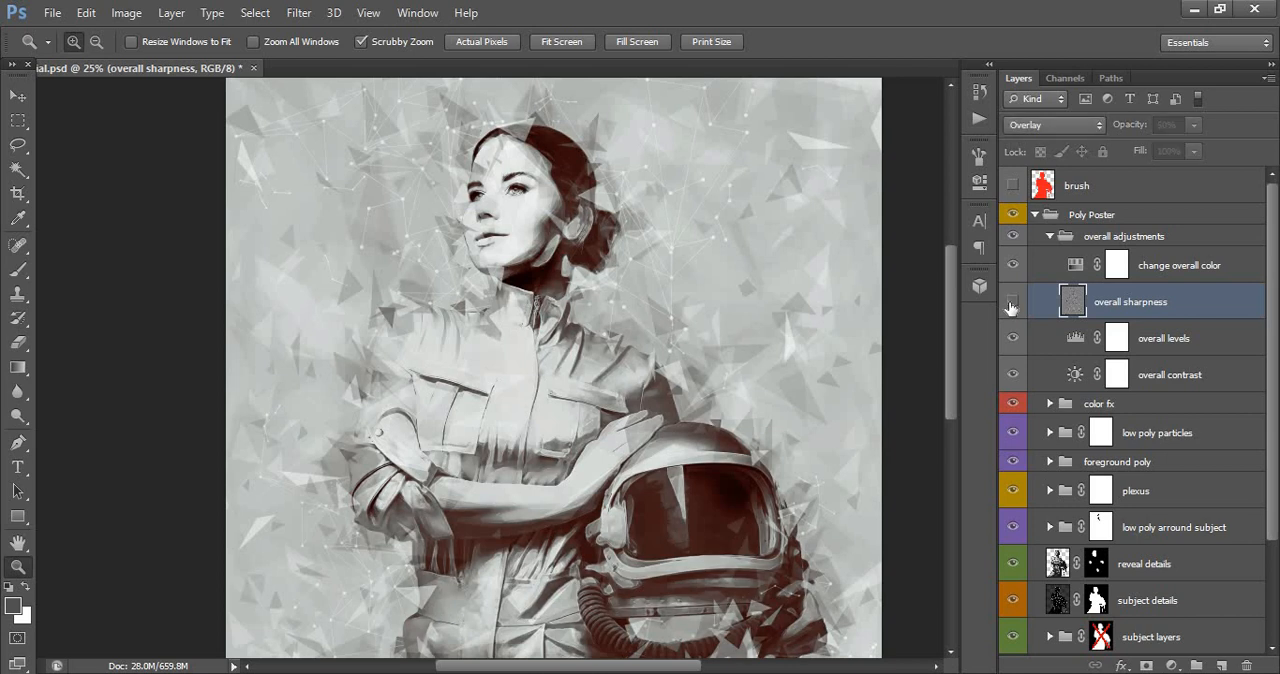
left_click(1011, 303)
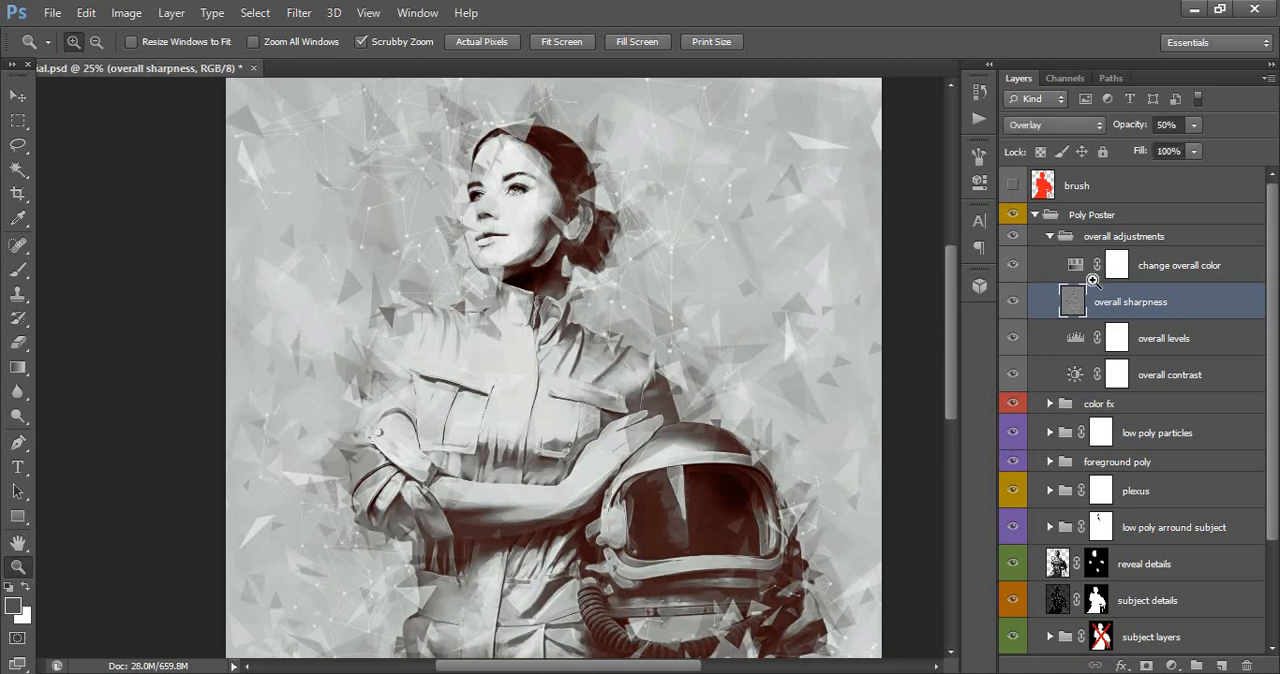
- Collapse the Poly Poster group and view the whole poster, with a closer look at the subject's upper half
left_click(1057, 219)
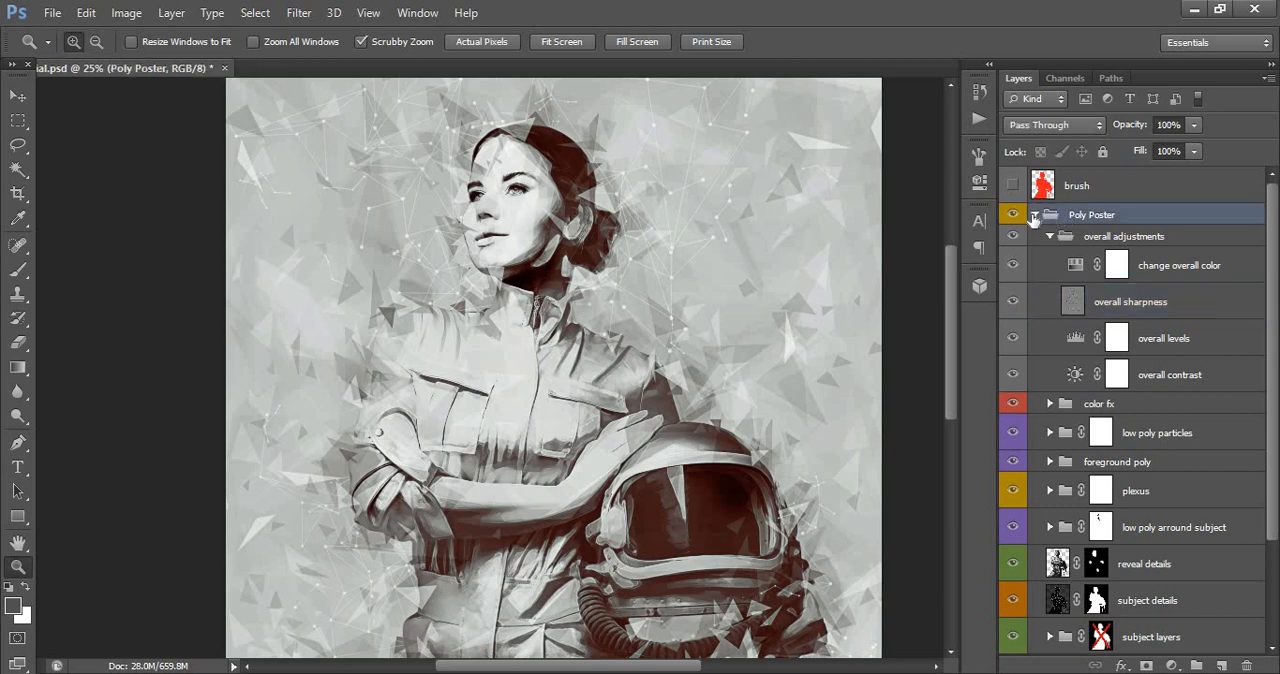
left_click(1034, 215)
left_click(490, 374, "alt")
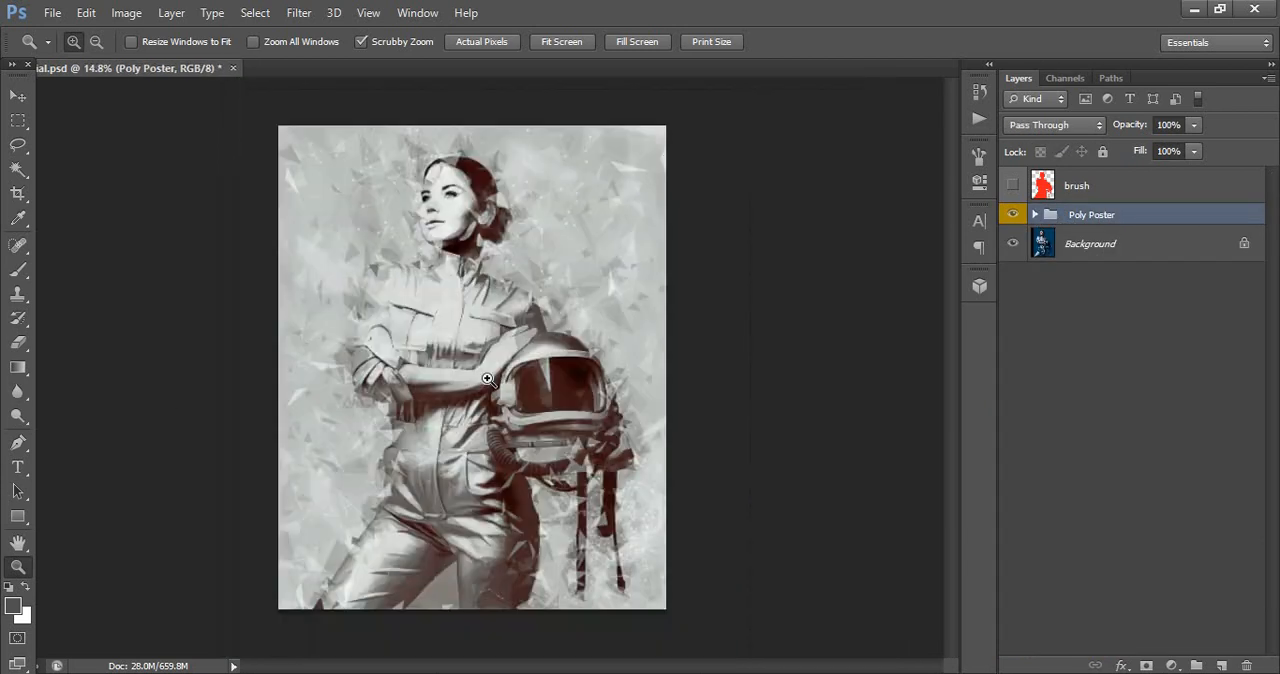
left_click(487, 379)
left_click(419, 211)
scroll(934, 257, "up", 1)
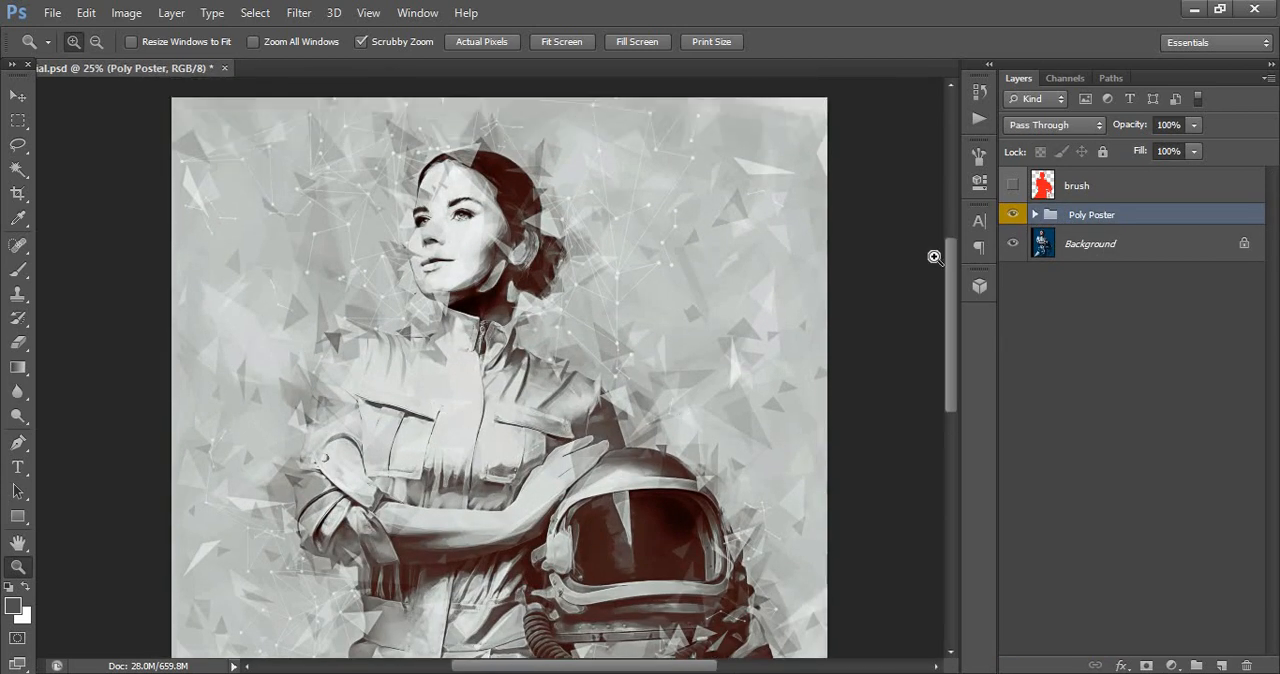
- Toggle the Poly Poster group's visibility repeatedly to compare the poster with the original photo, and examine the poster's lower half
left_click(1012, 215)
left_click(1012, 215)
left_click(1011, 217)
left_click(1011, 217)
left_click(1011, 217)
left_click(1011, 217)
scroll(948, 318, "down", 3)
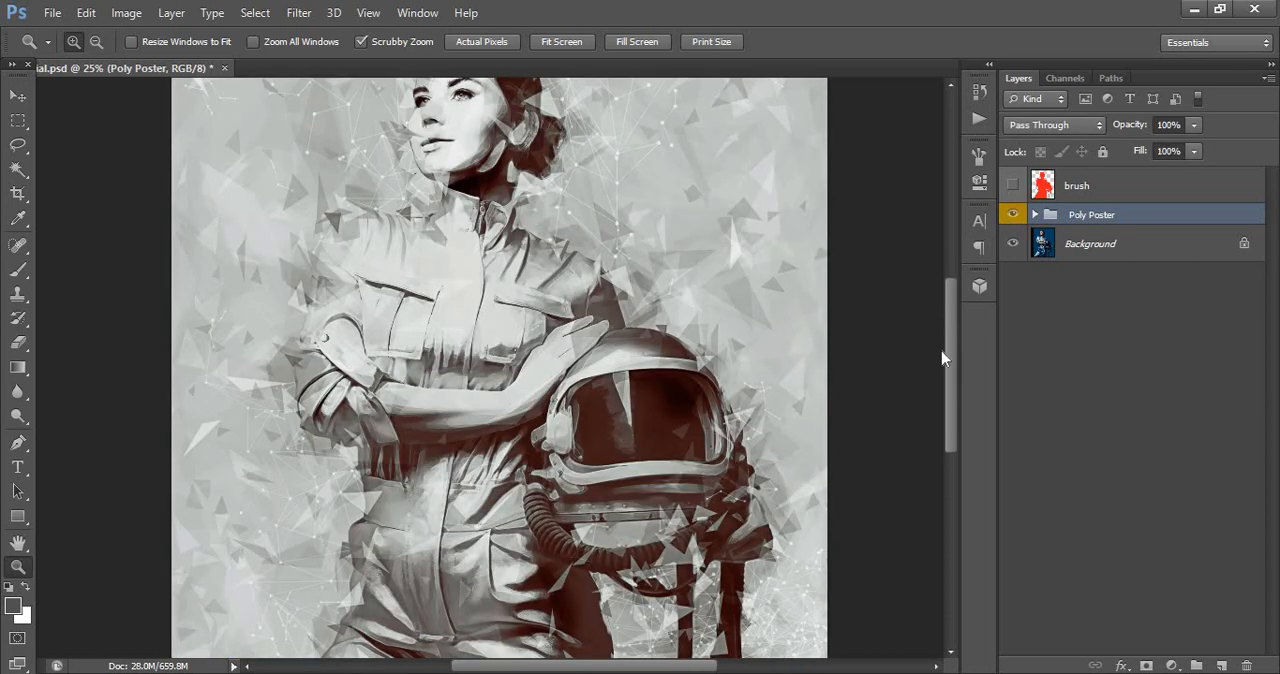
scroll(936, 376, "down", 8)
scroll(934, 350, "up", 5)
scroll(934, 333, "up", 6)
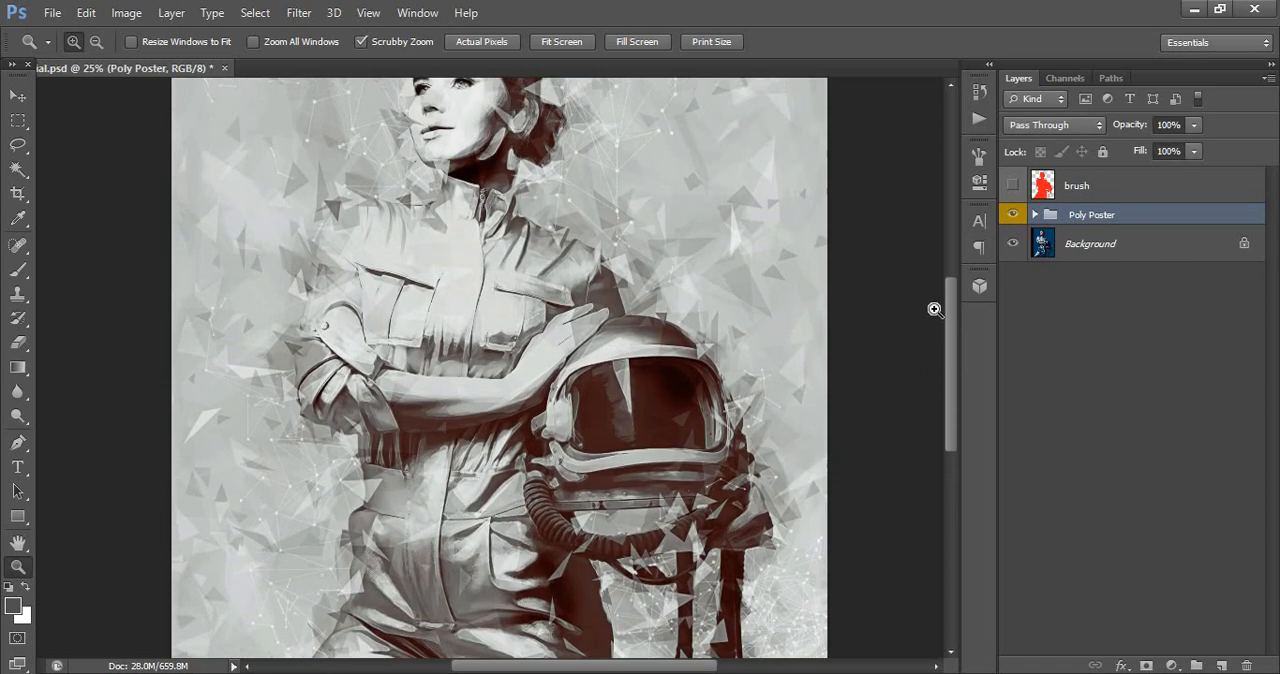